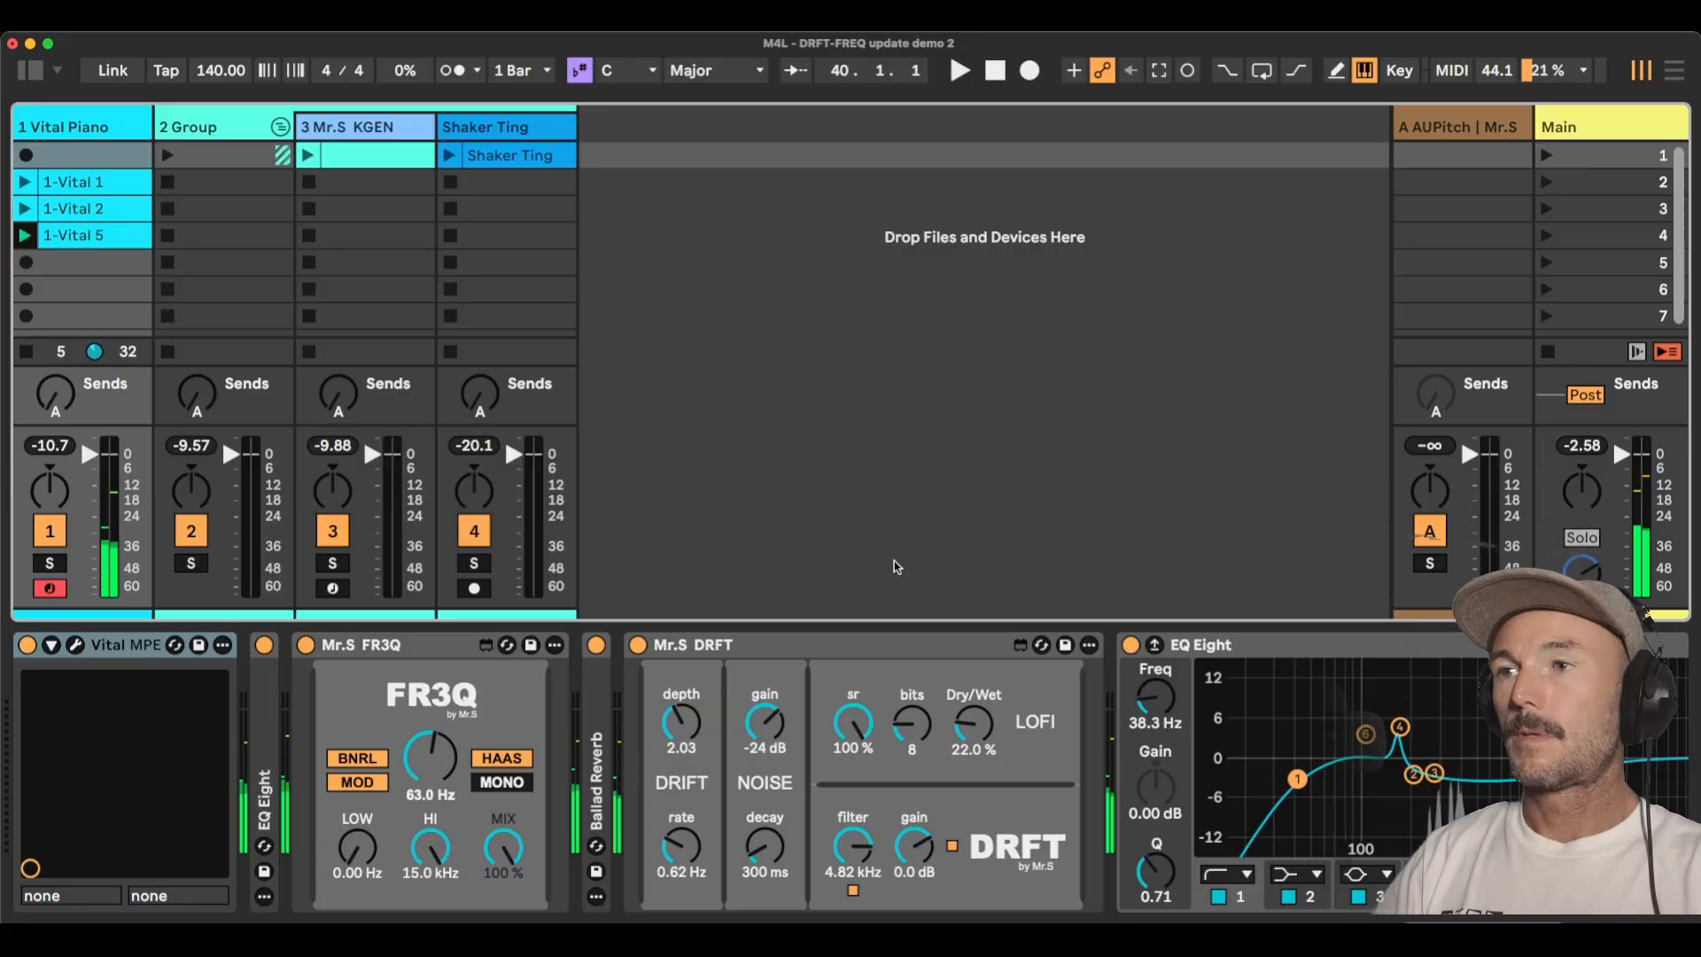
Bypass the DRFT and FR3Q effects on the Vital Piano track, leaving only DRFT re-enabled.
left_click(637, 645)
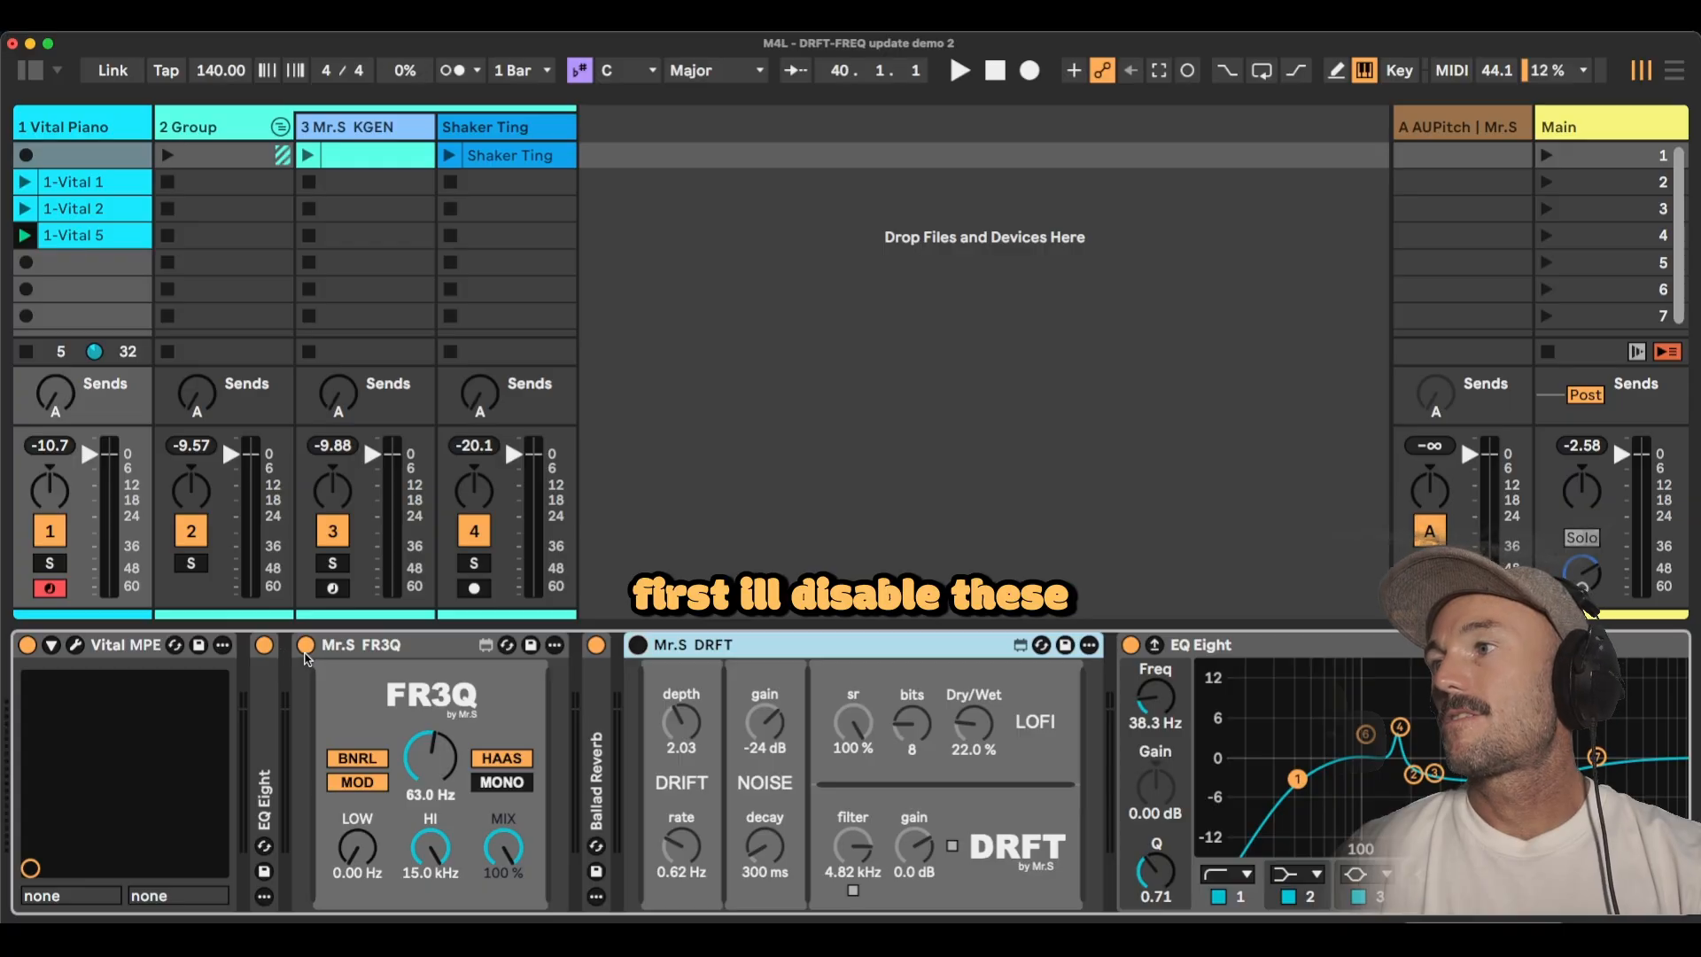
left_click(305, 645)
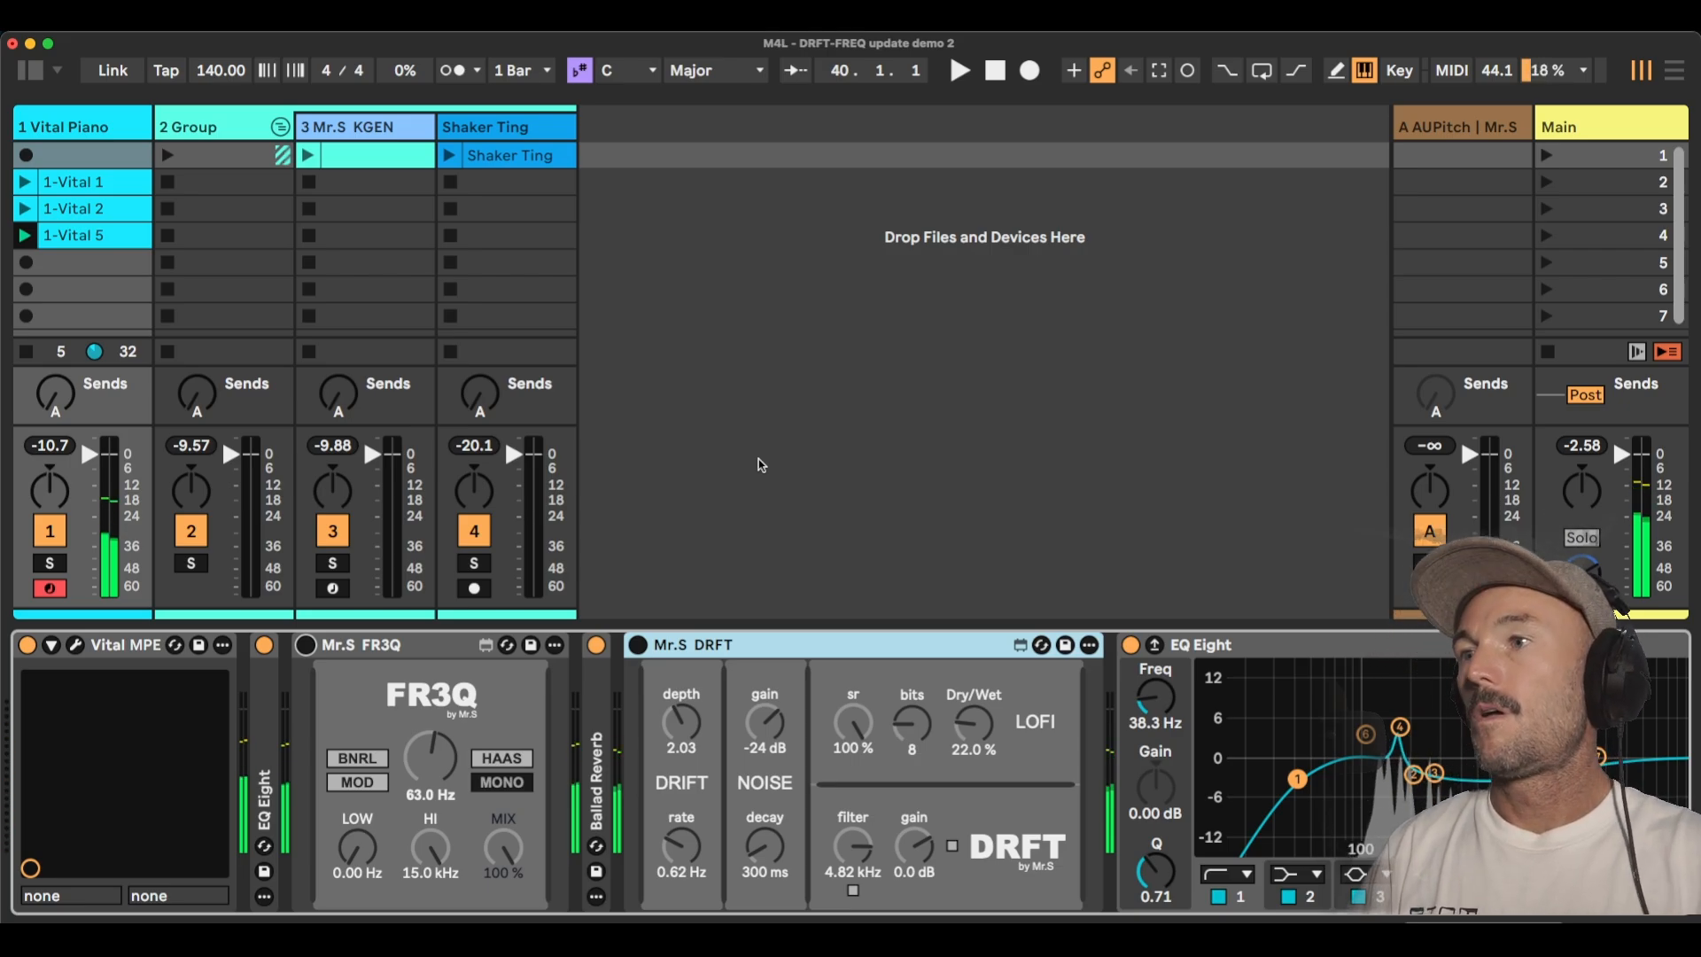
left_click(638, 646)
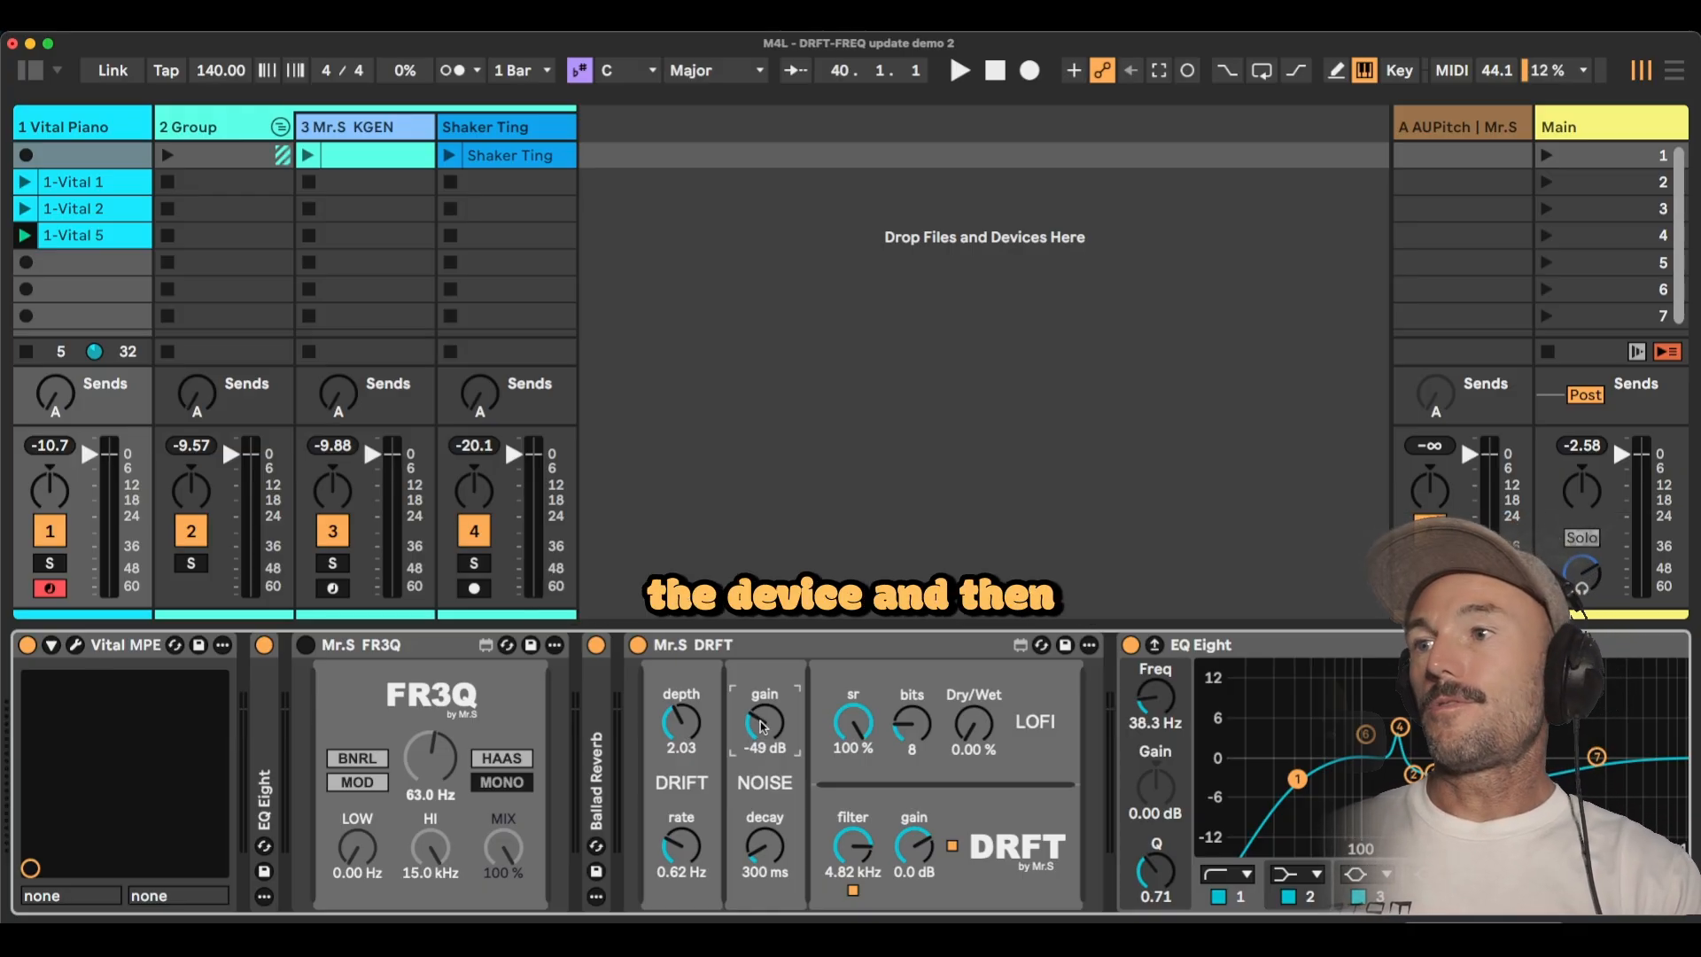
Raise DRFT's noise gain to -21 dB and try a longer noise decay.
left_click_drag(764, 722, 764, 712)
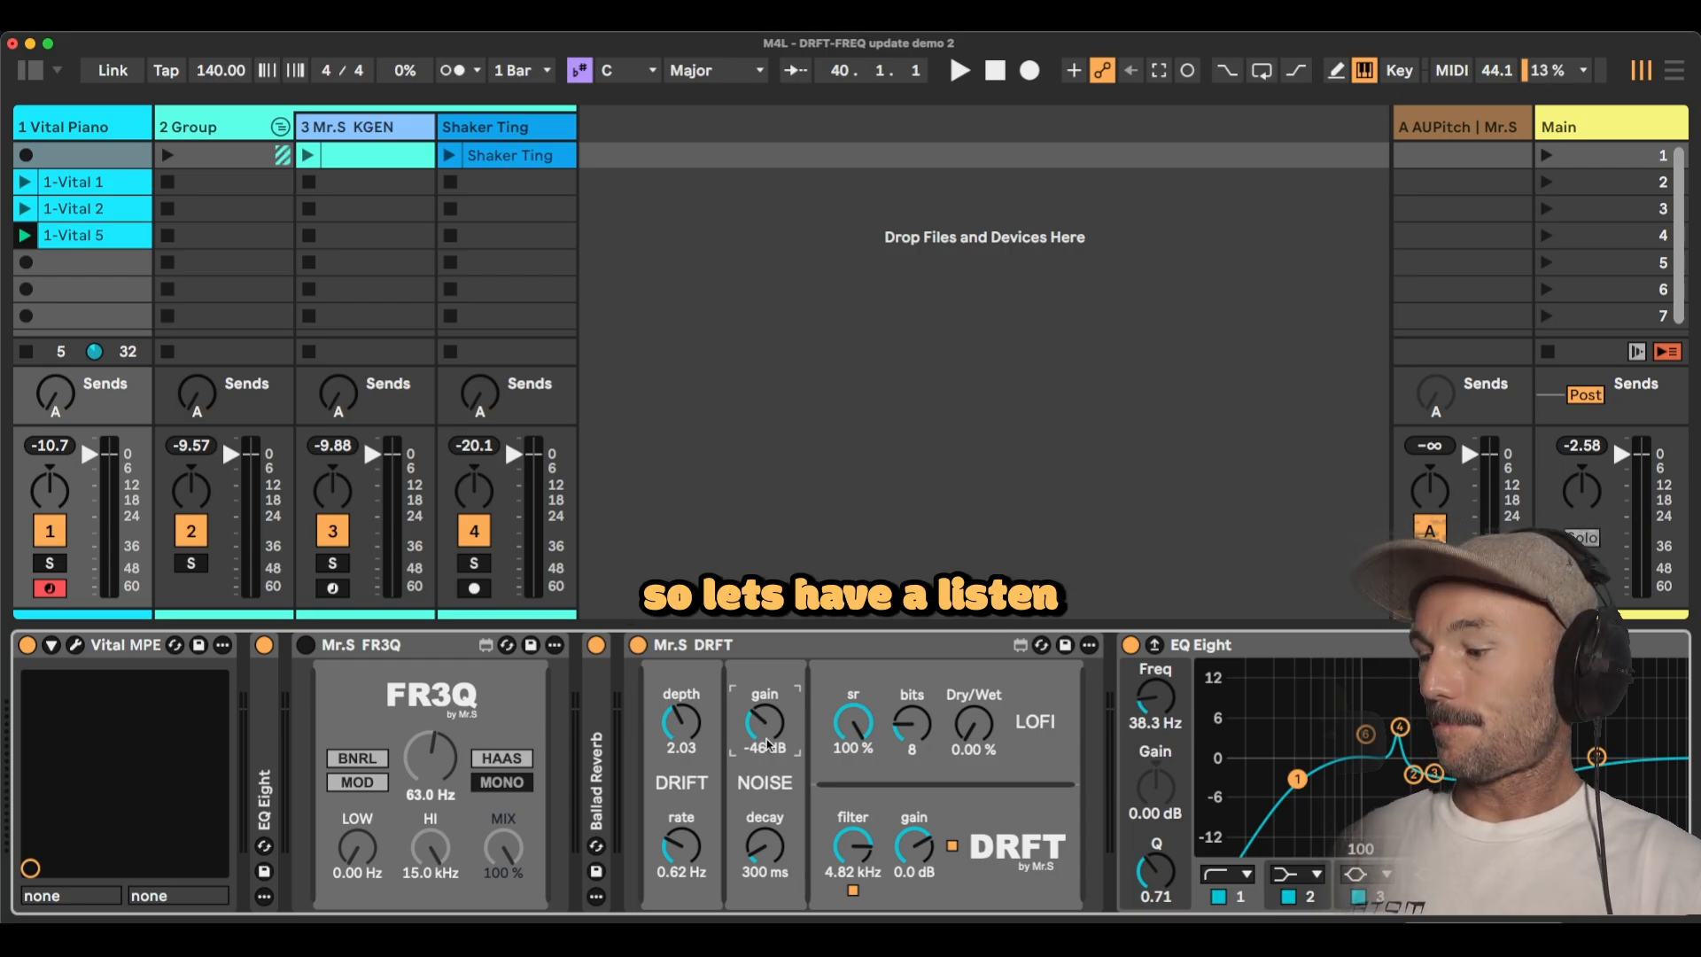
left_click_drag(764, 722, 764, 705)
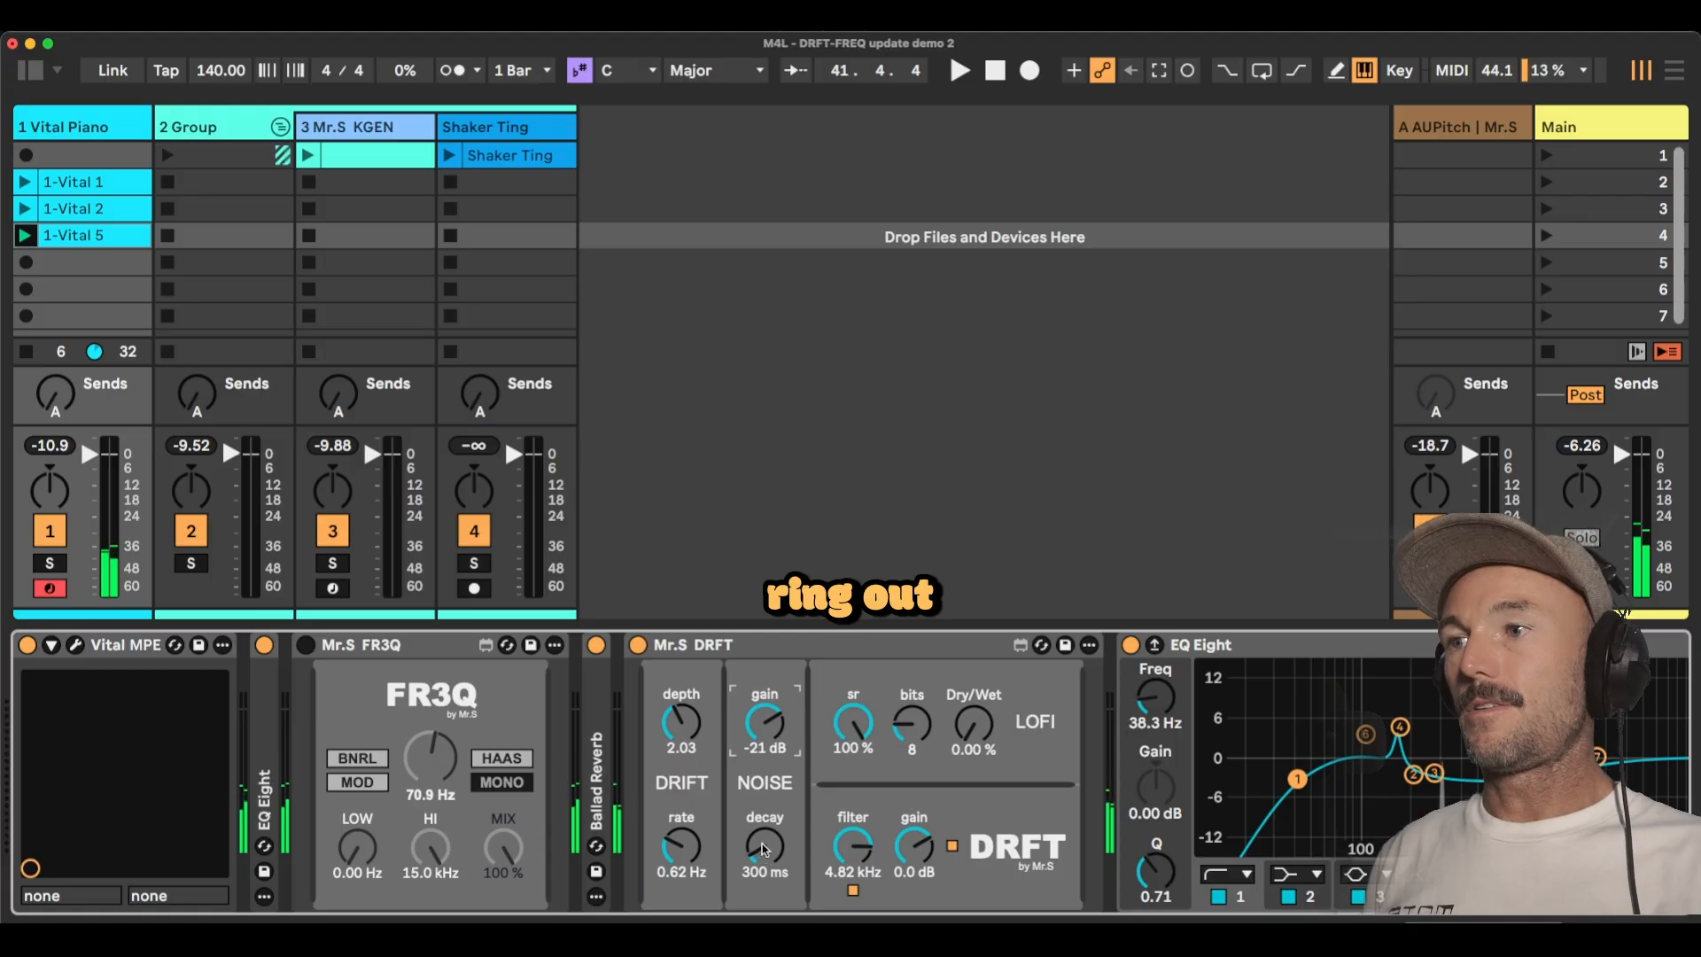
left_click_drag(761, 843, 762, 768)
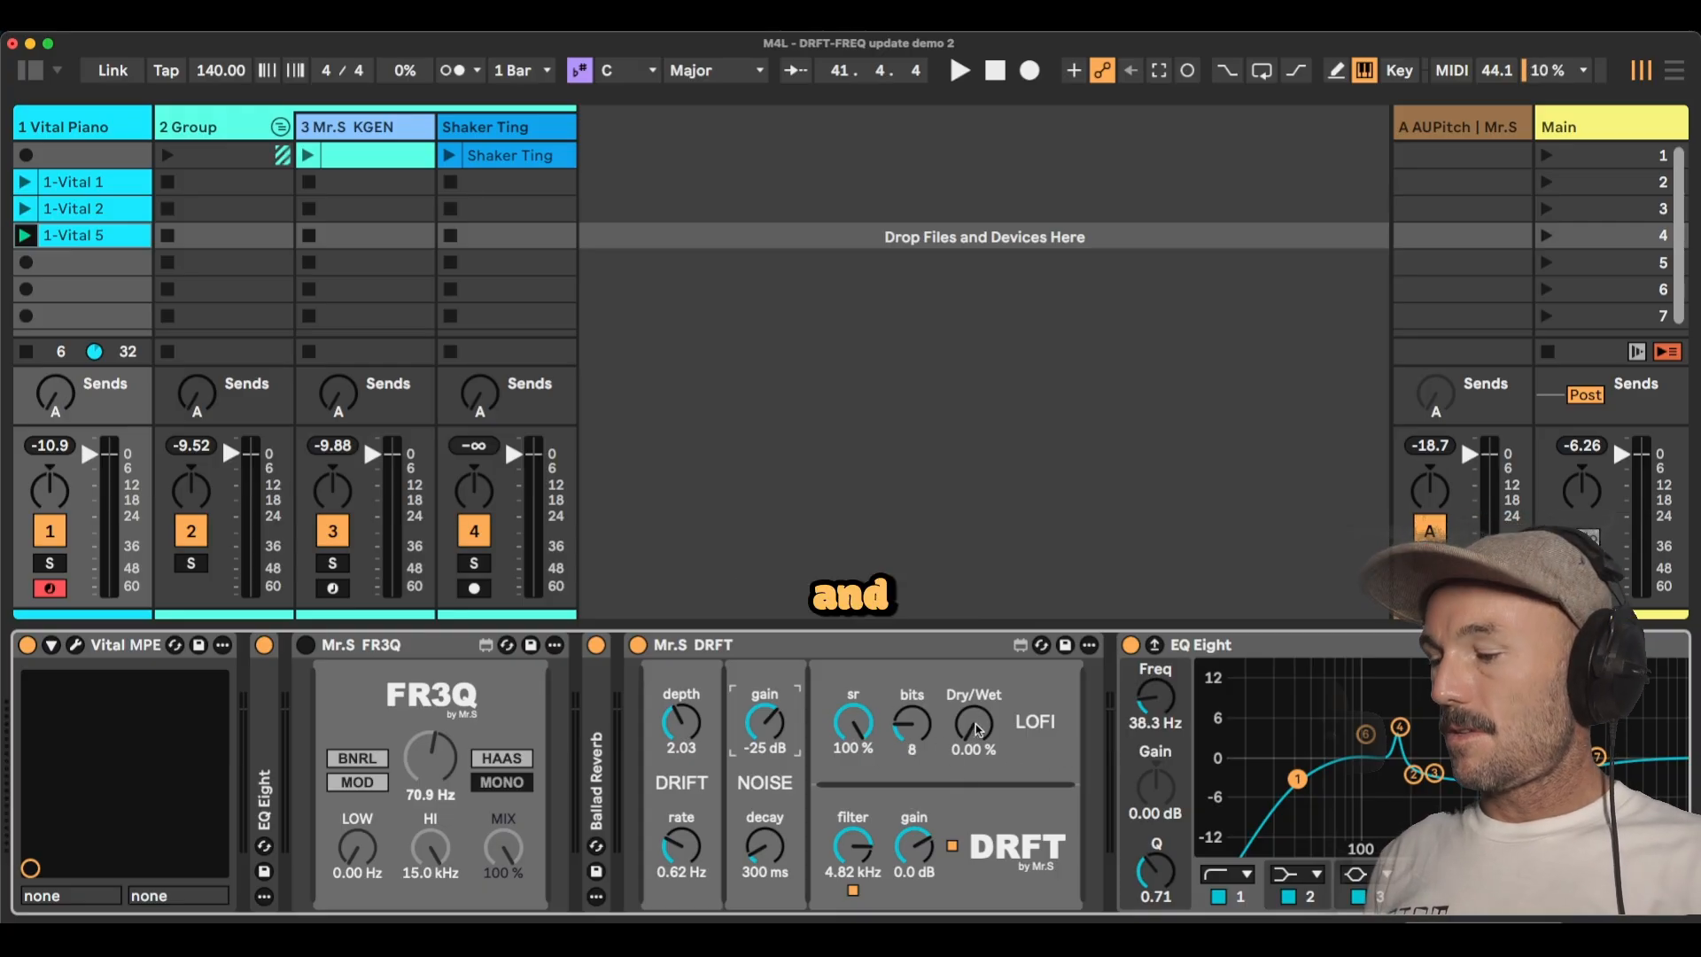
Turn DRFT's noise gain down to -inf dB and set the LOFI dry/wet to 22 %.
left_click_drag(767, 725, 767, 762)
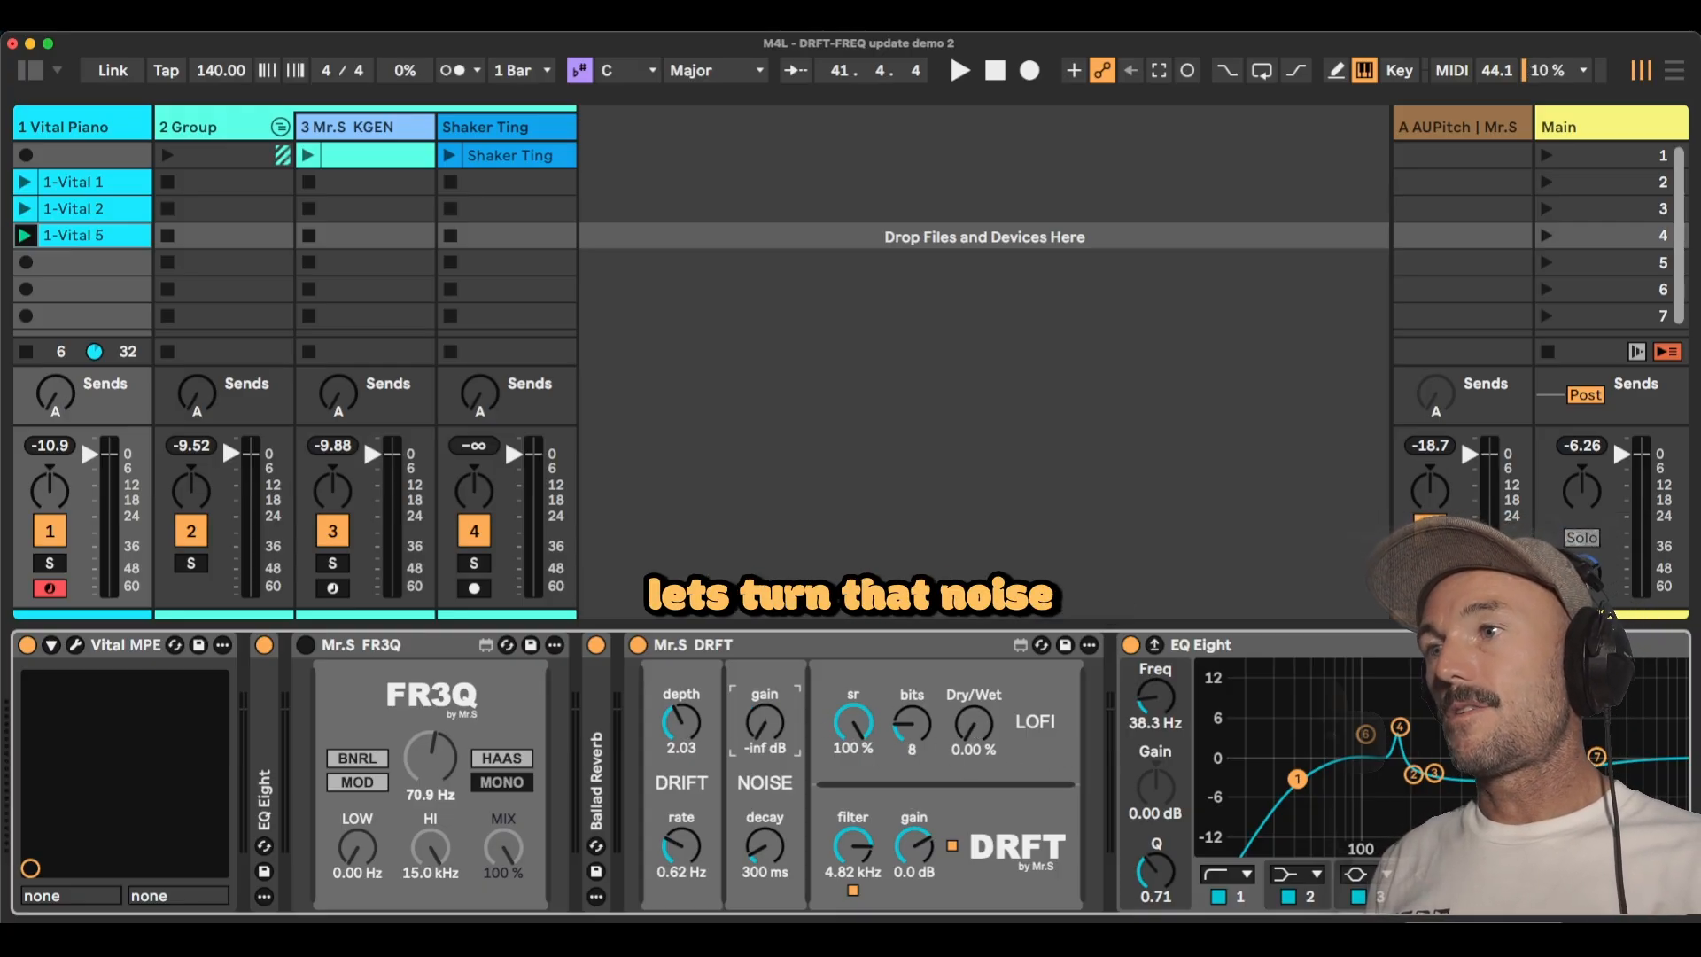
mouse_move(981, 728)
left_mouse_down()
mouse_move(980, 626)
mouse_move(981, 699)
left_mouse_up()
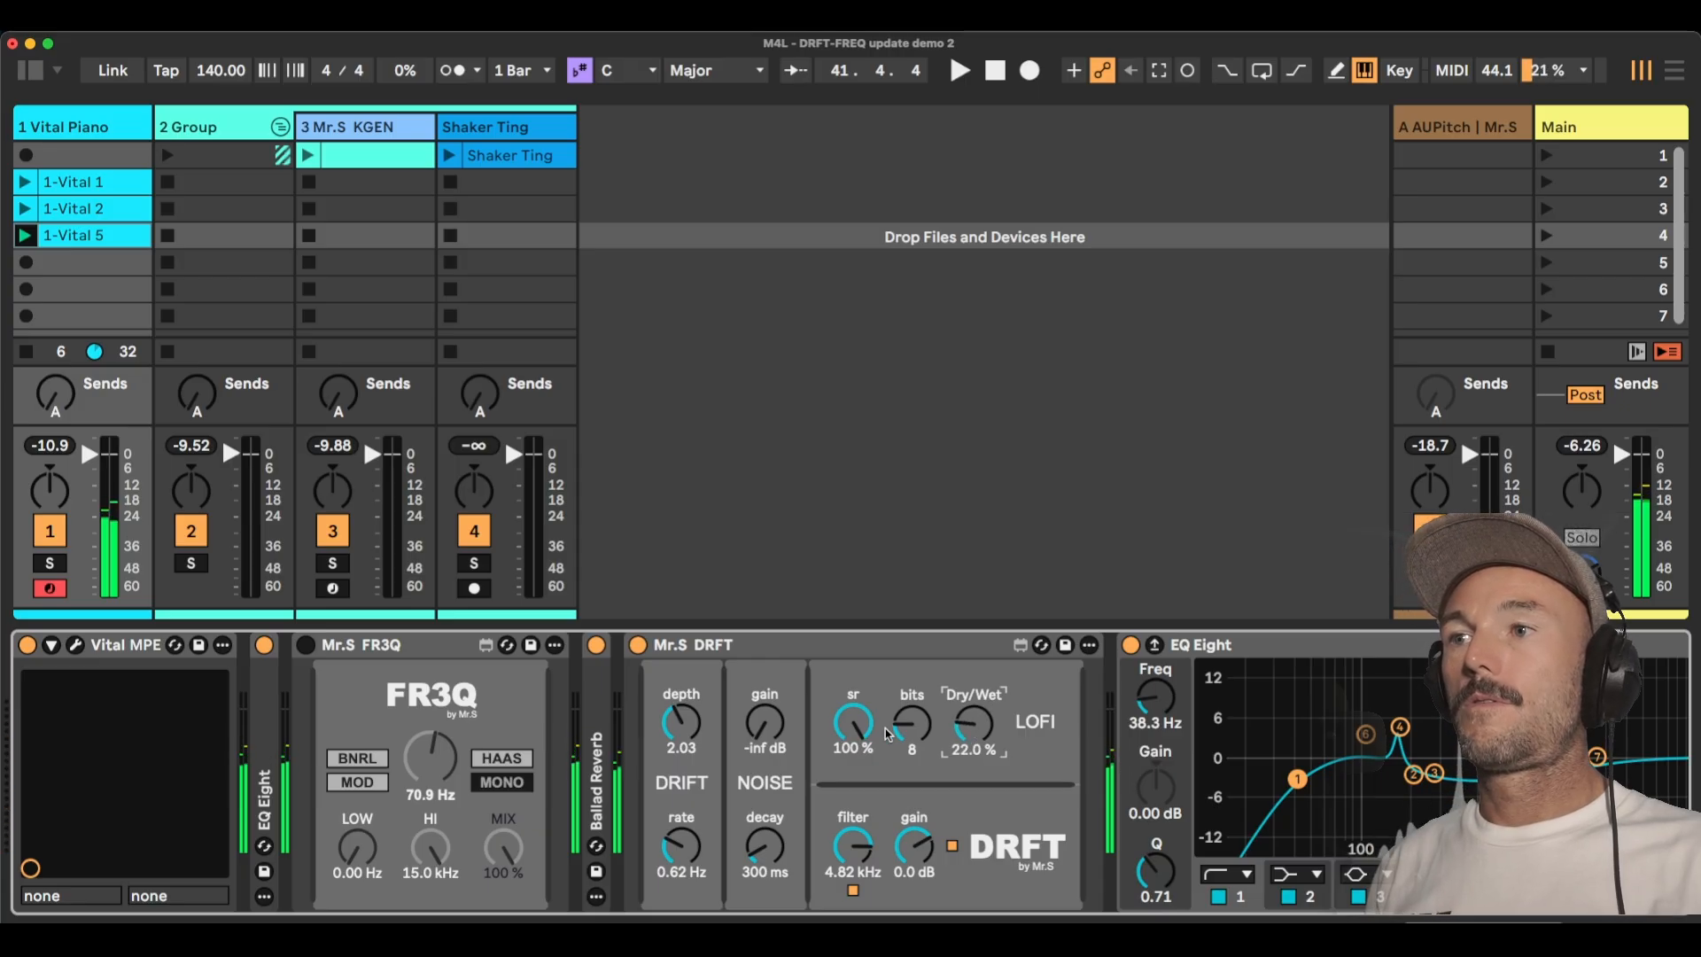
Try the LOFI sample rate at 11.8 %, restore it to 100 %, and audition DRFT's low-pass filter cutoff.
left_click_drag(853, 722, 853, 810)
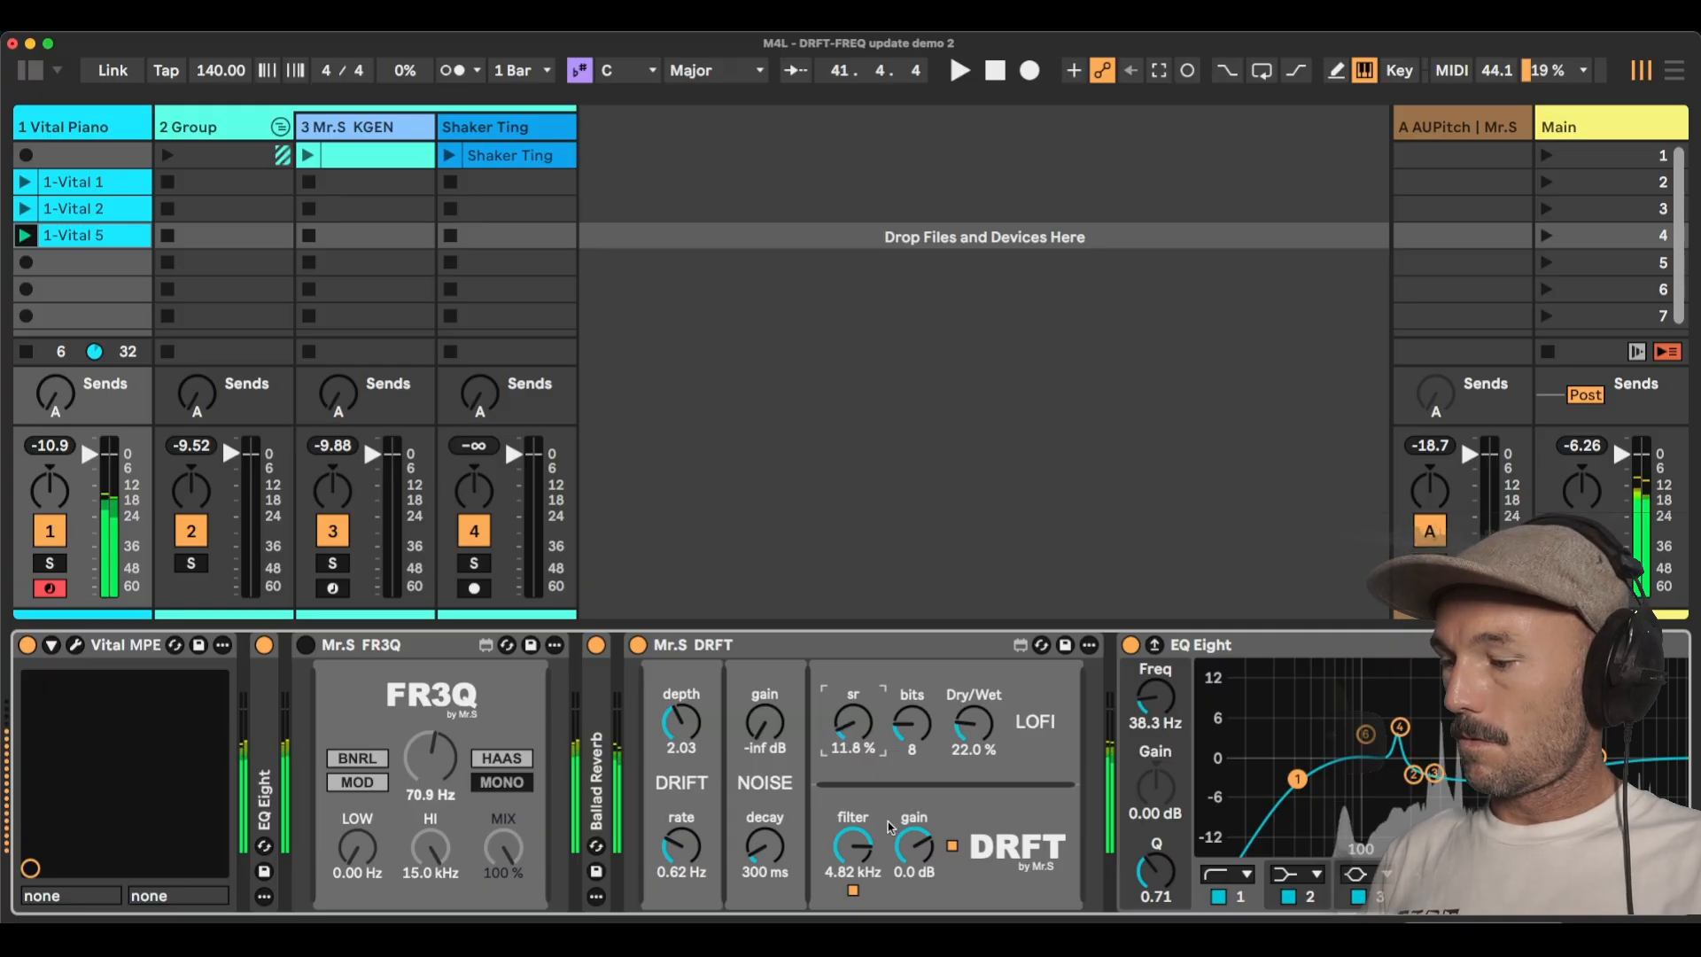
left_click_drag(853, 722, 853, 678)
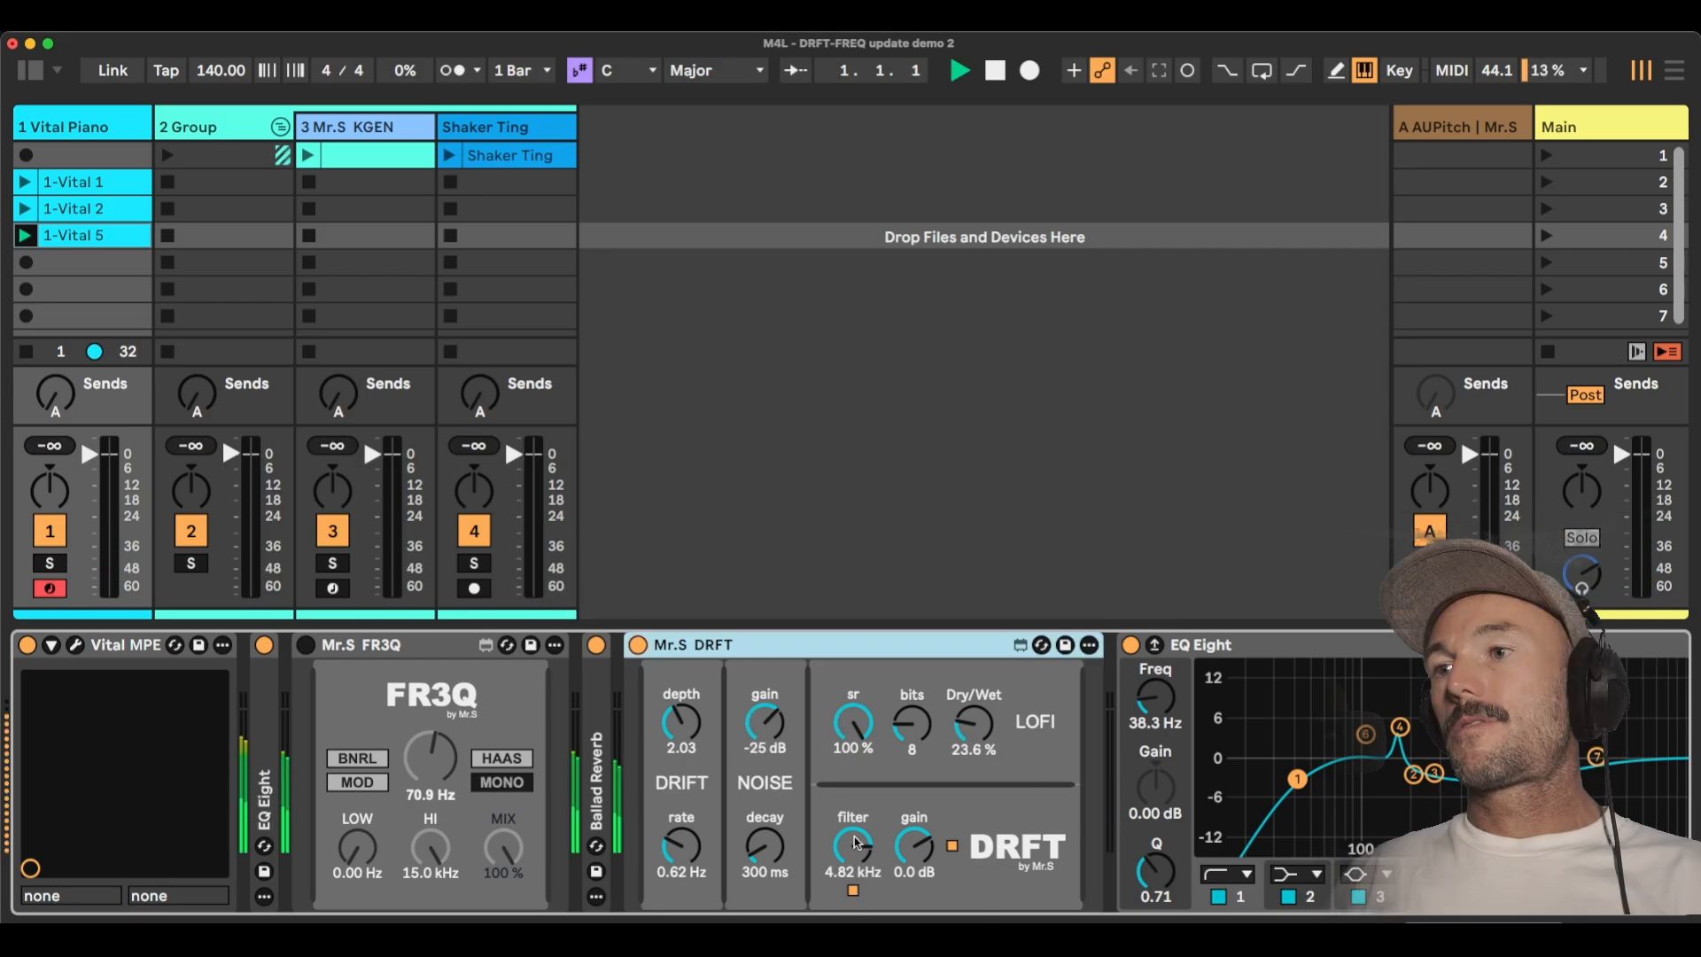
left_click_drag(854, 849, 855, 801)
key("space")
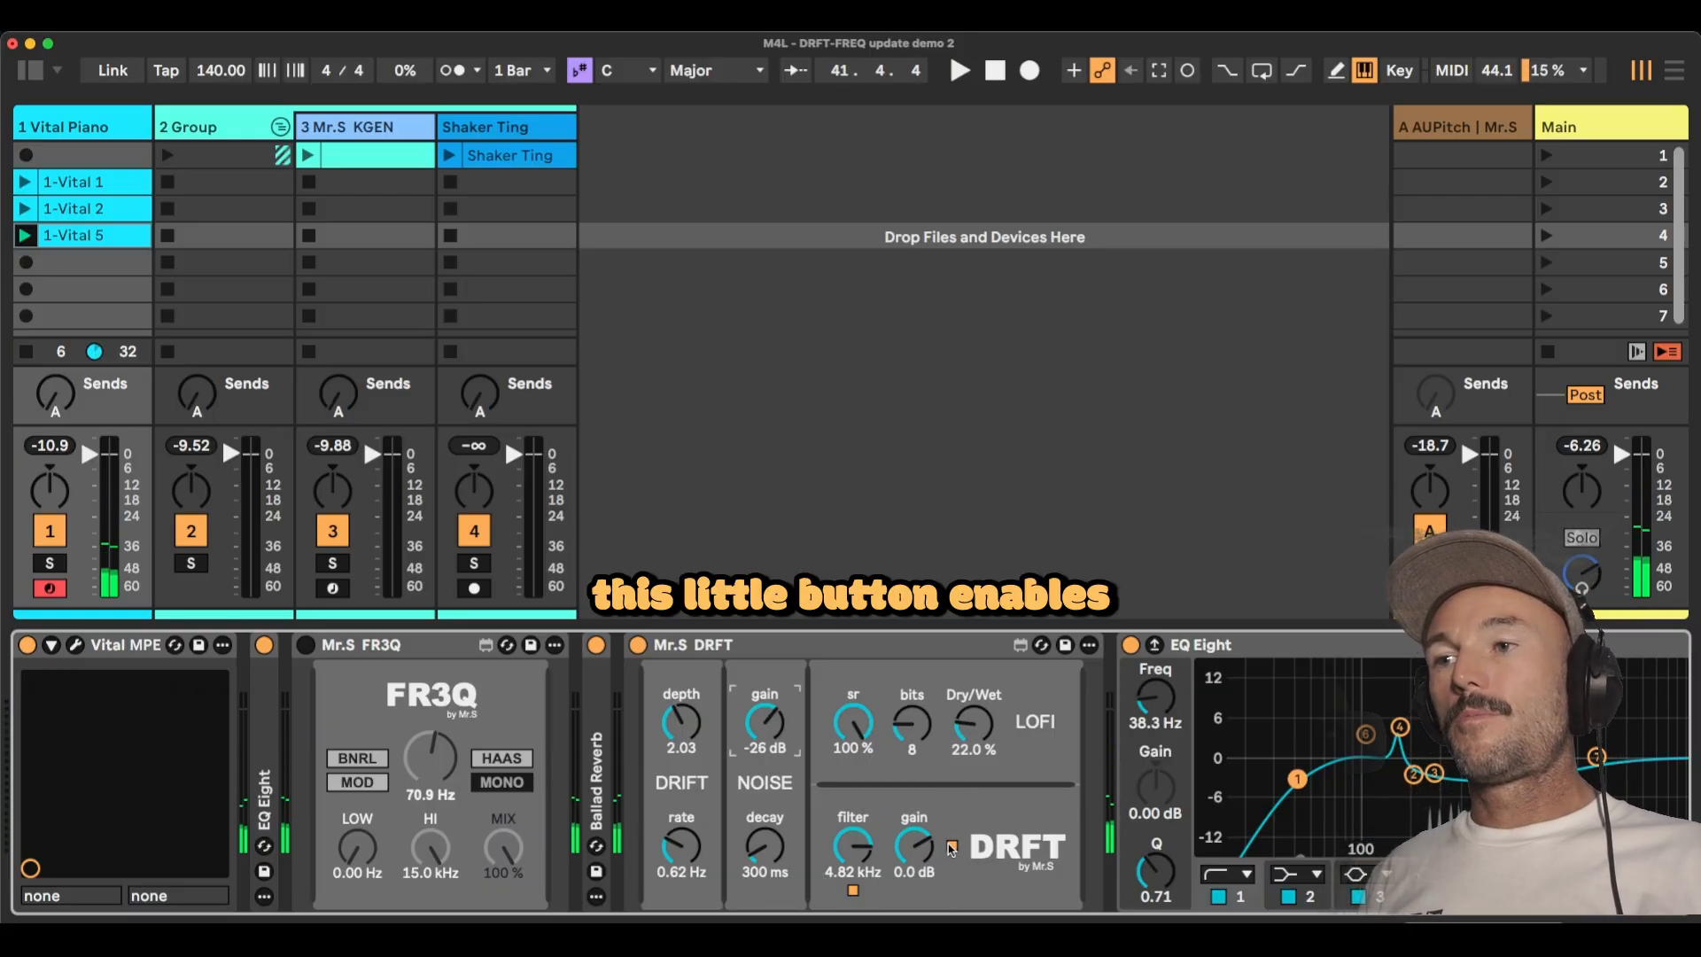
Switch DRFT's saturator off and back on, and try a different output gain.
left_click(952, 846)
left_click(952, 846)
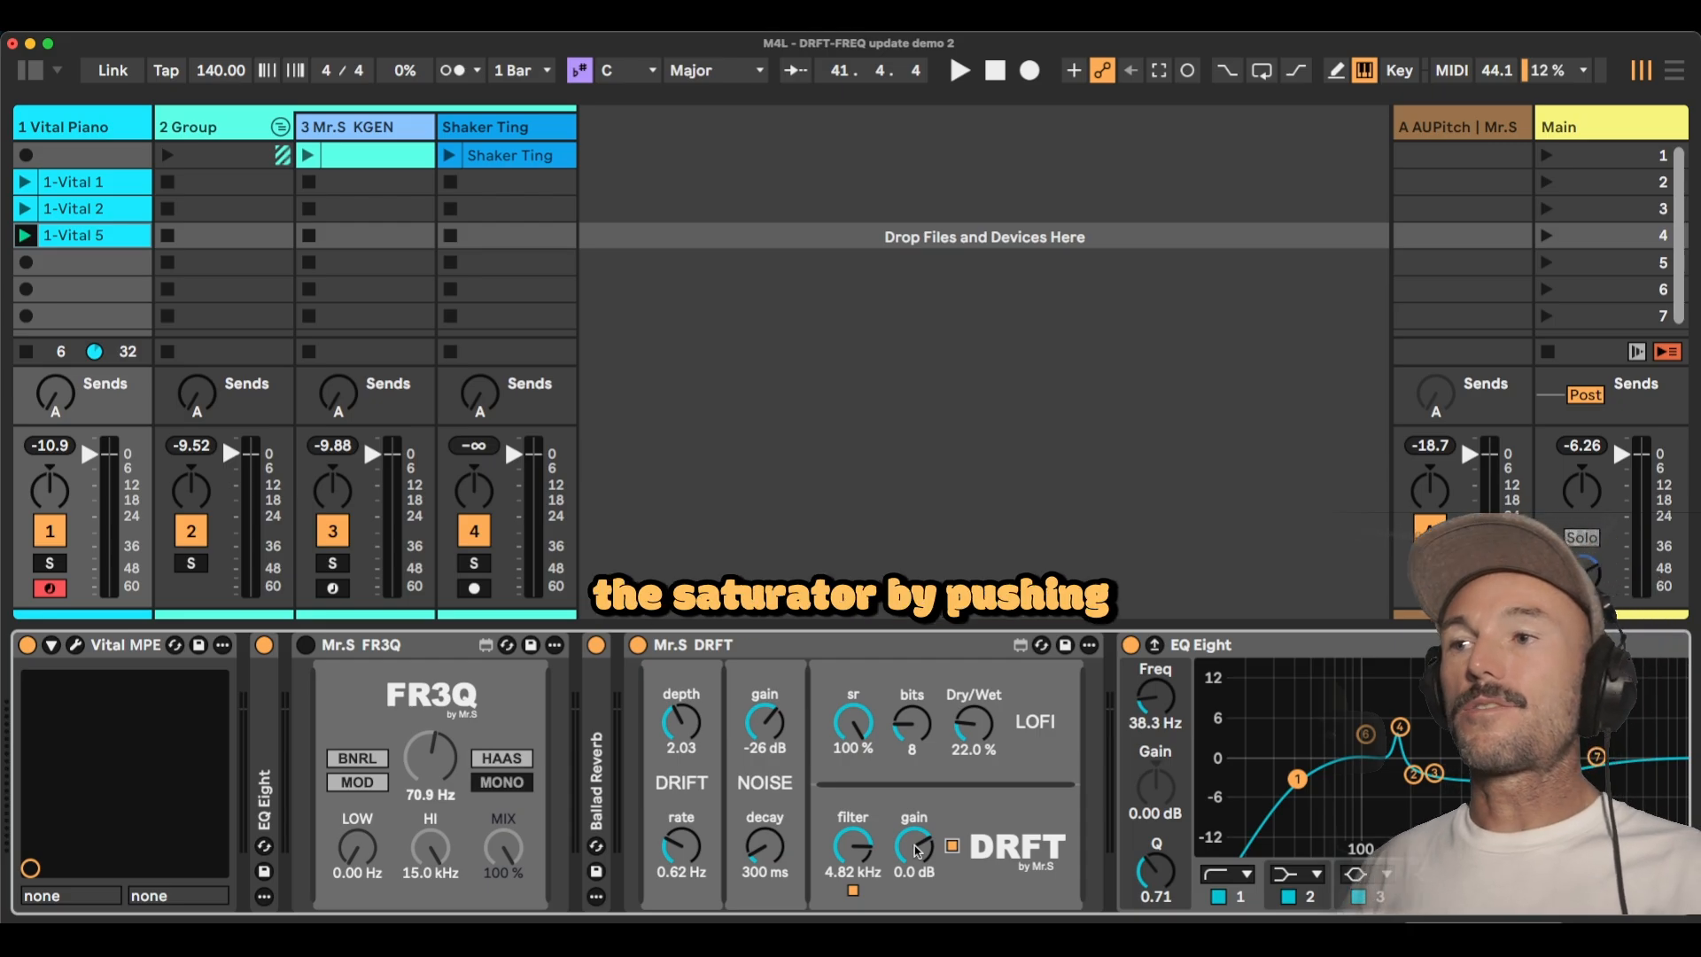
mouse_move(914, 844)
left_mouse_down()
mouse_move(914, 784)
mouse_move(917, 868)
left_mouse_up()
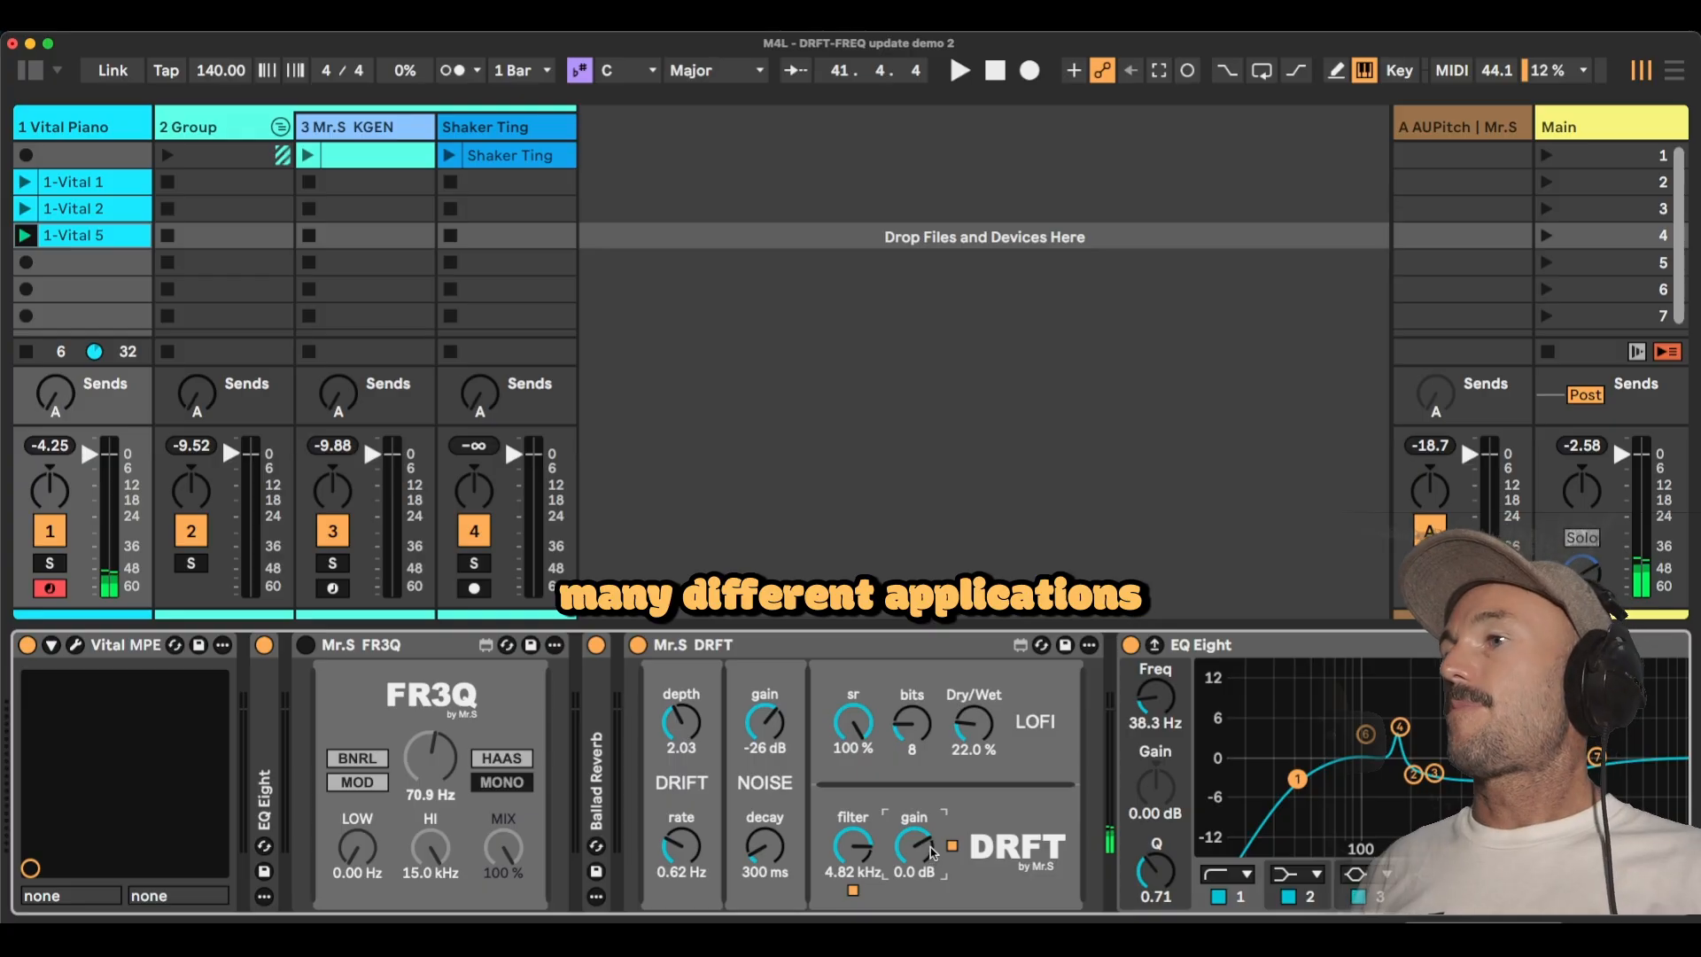
Bypass DRFT, enable FR3Q on the Vital Piano track, and compare the sound with FR3Q off and on.
left_click(636, 644)
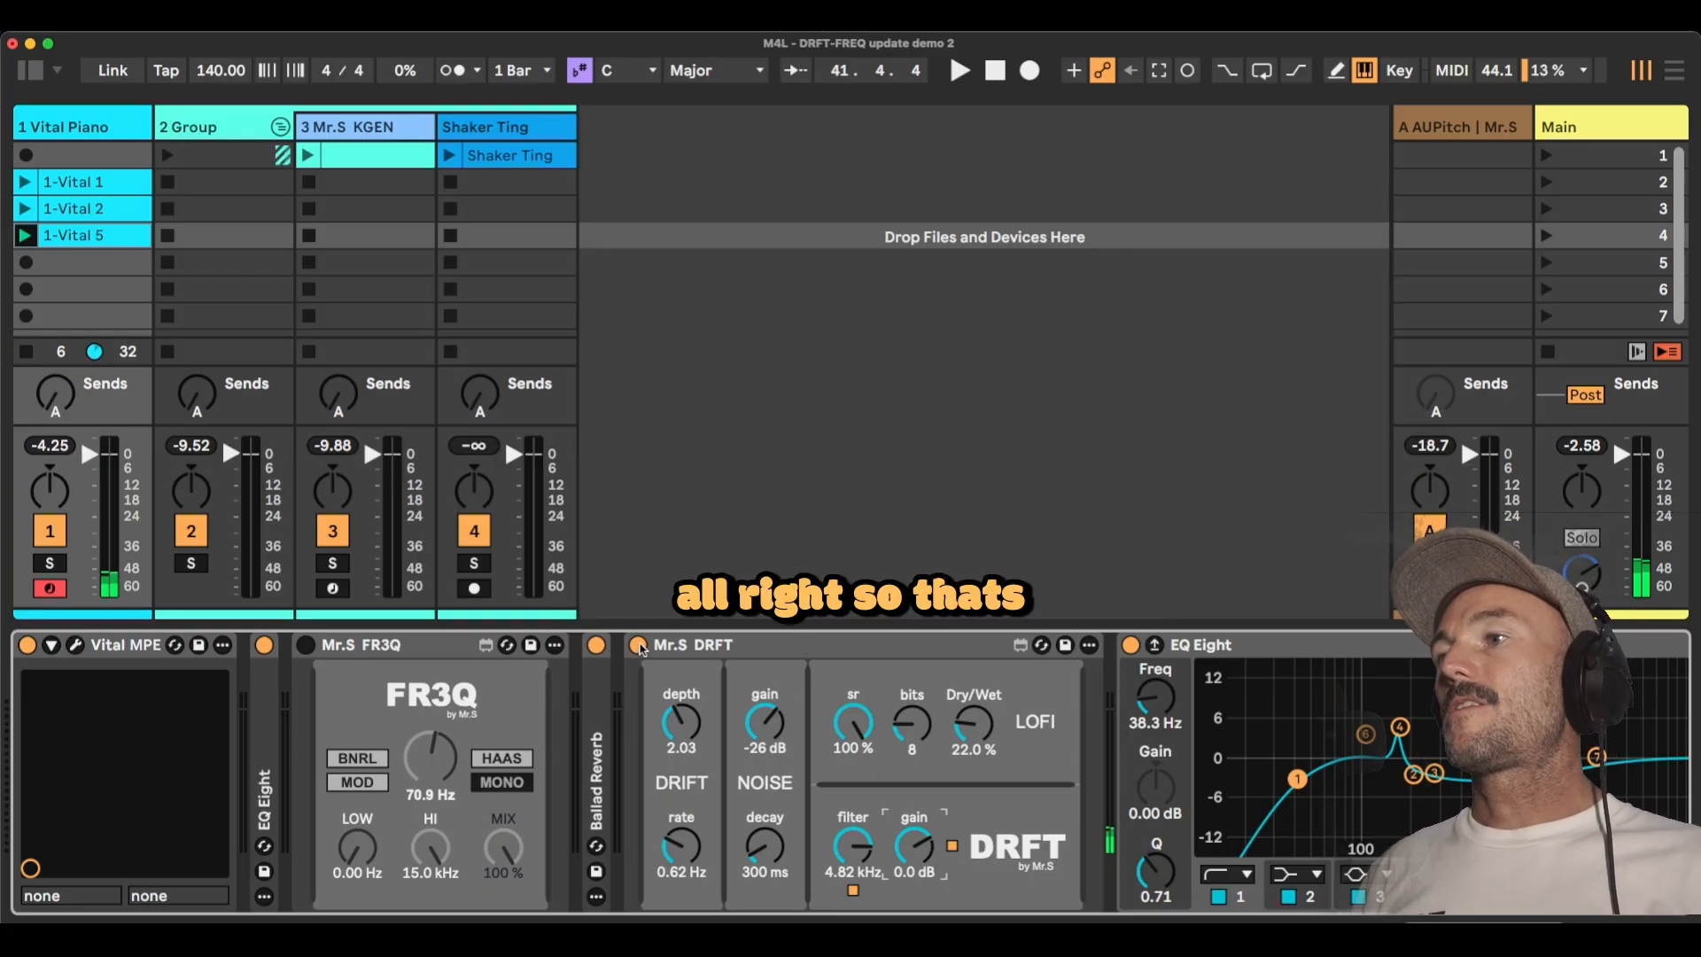
left_click(306, 645)
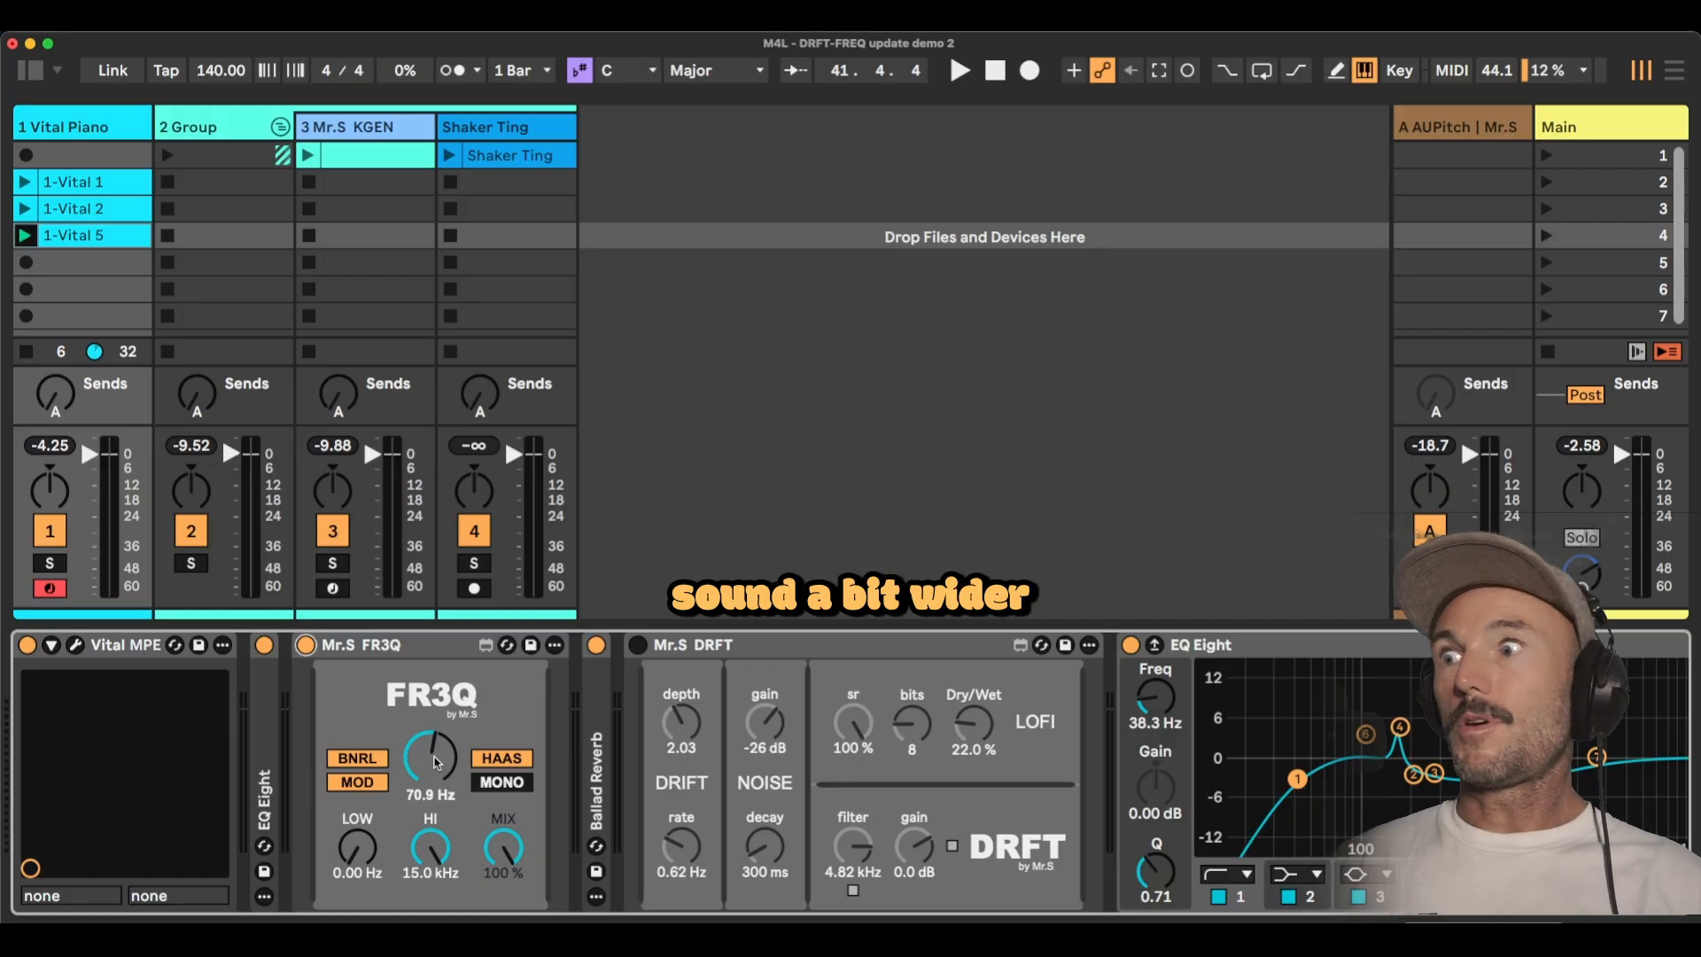
left_click(306, 644)
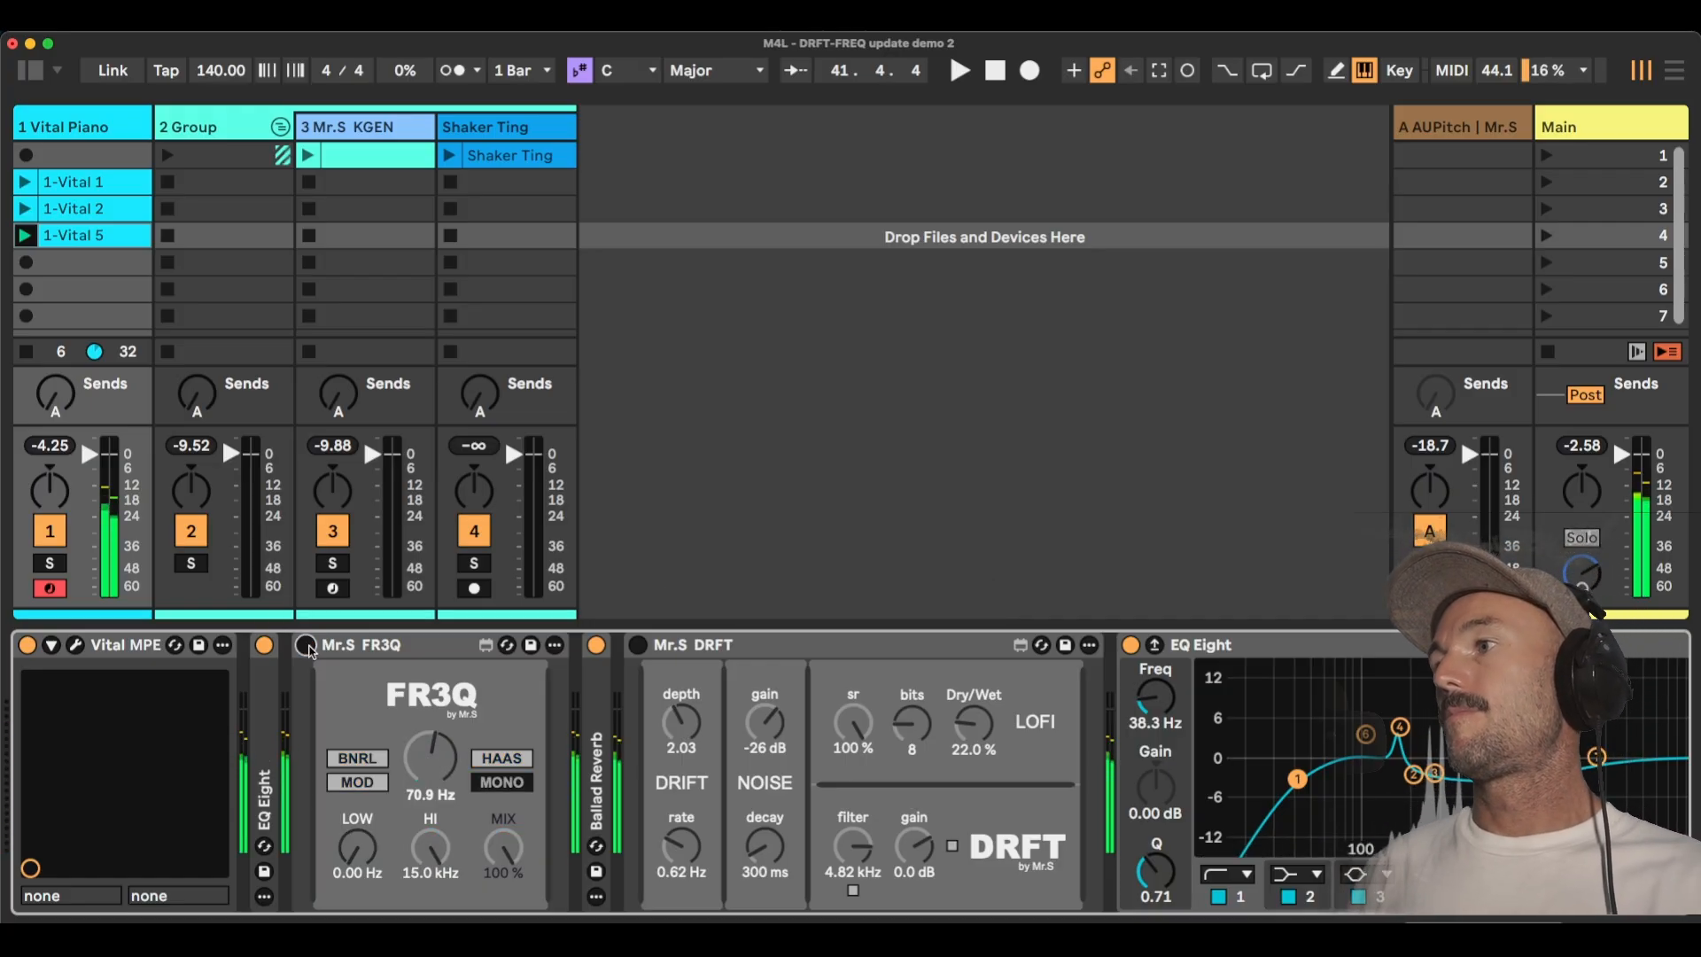
left_click(306, 644)
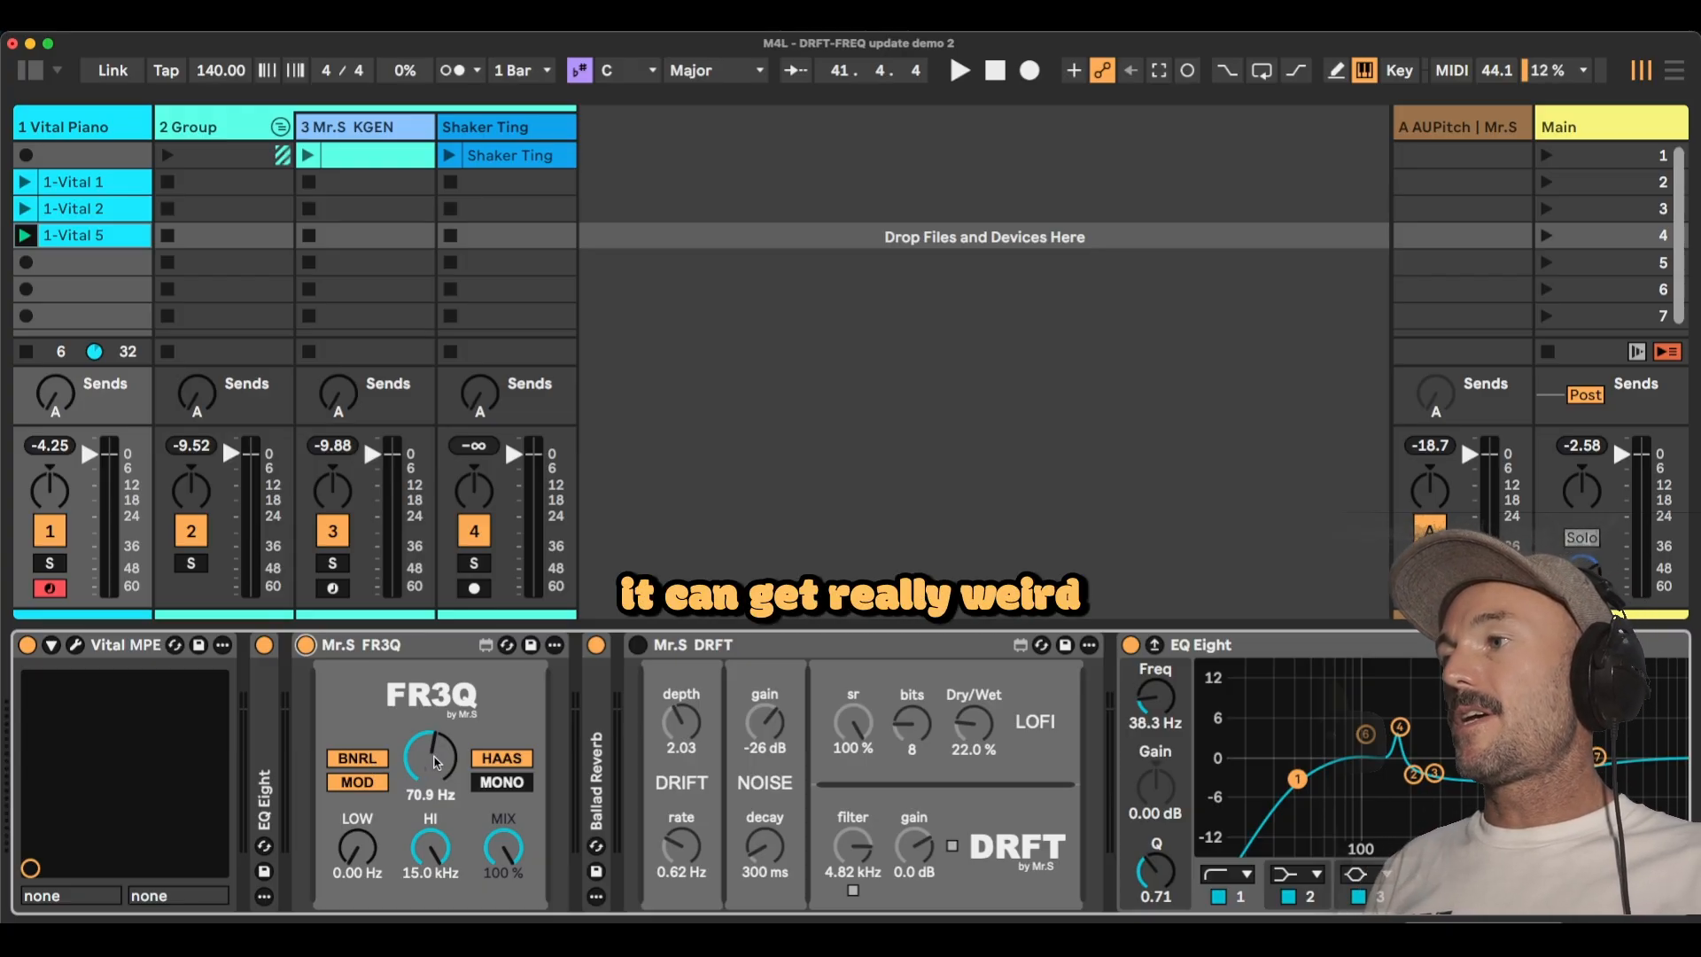
Sweep FR3Q's frequency up to 291 Hz and bring it back to 70.9 Hz.
left_click_drag(435, 761, 434, 698)
left_click_drag(430, 757, 431, 672)
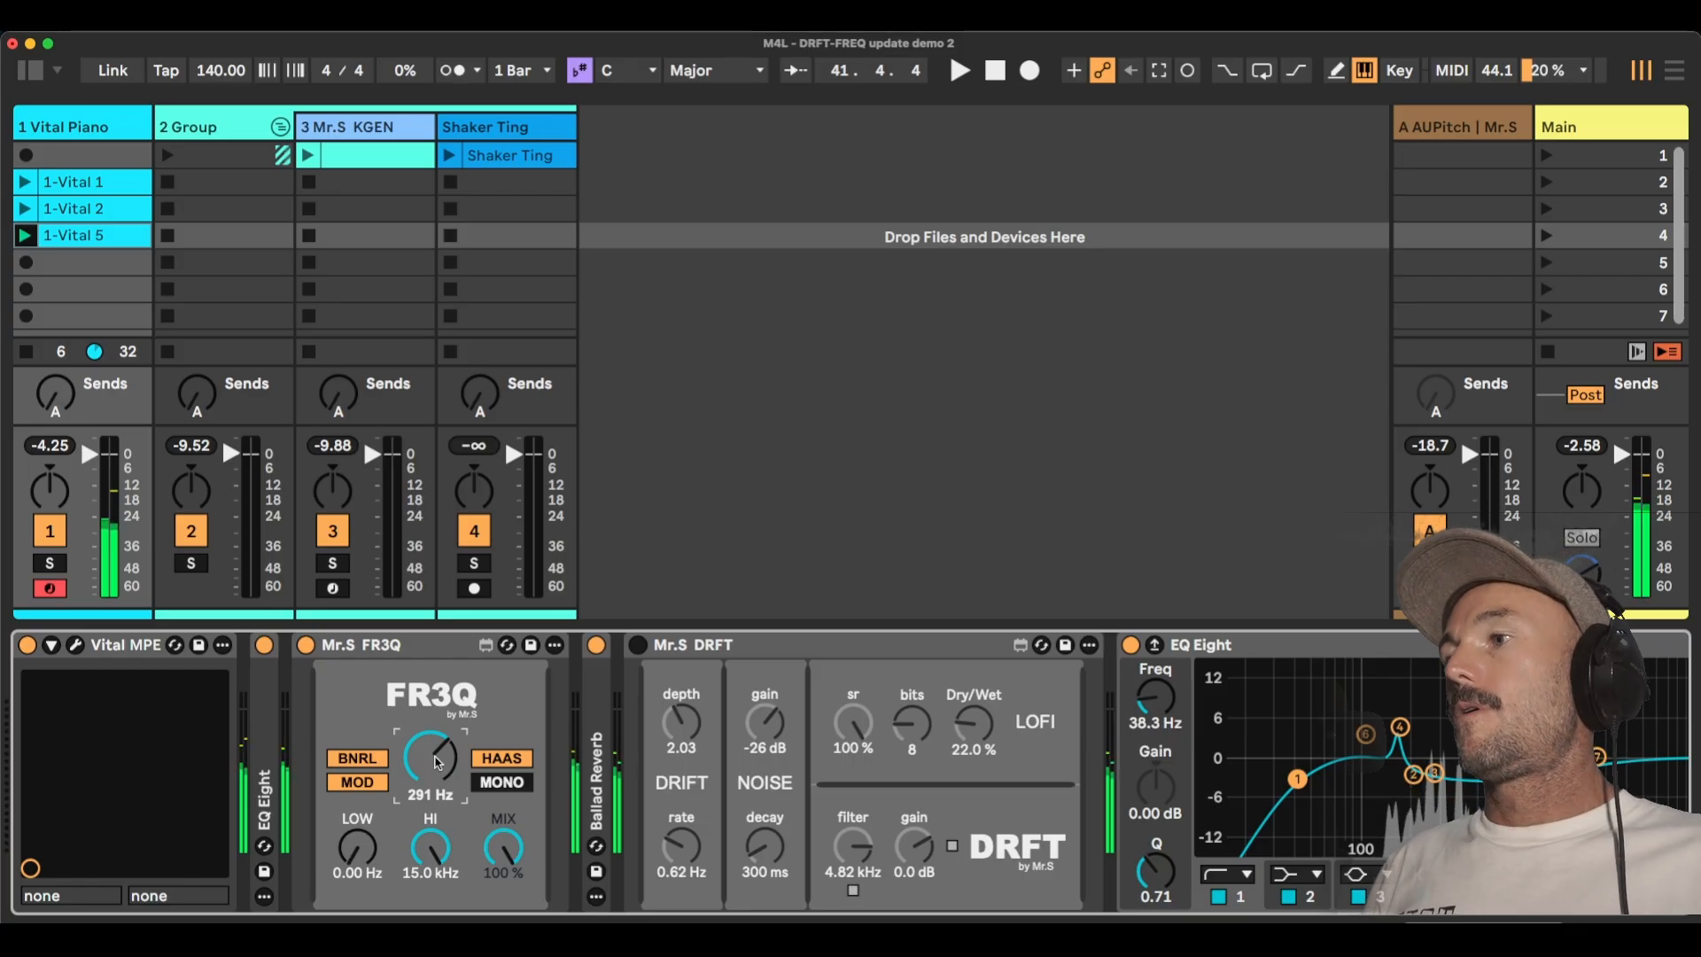
left_click_drag(437, 762, 436, 819)
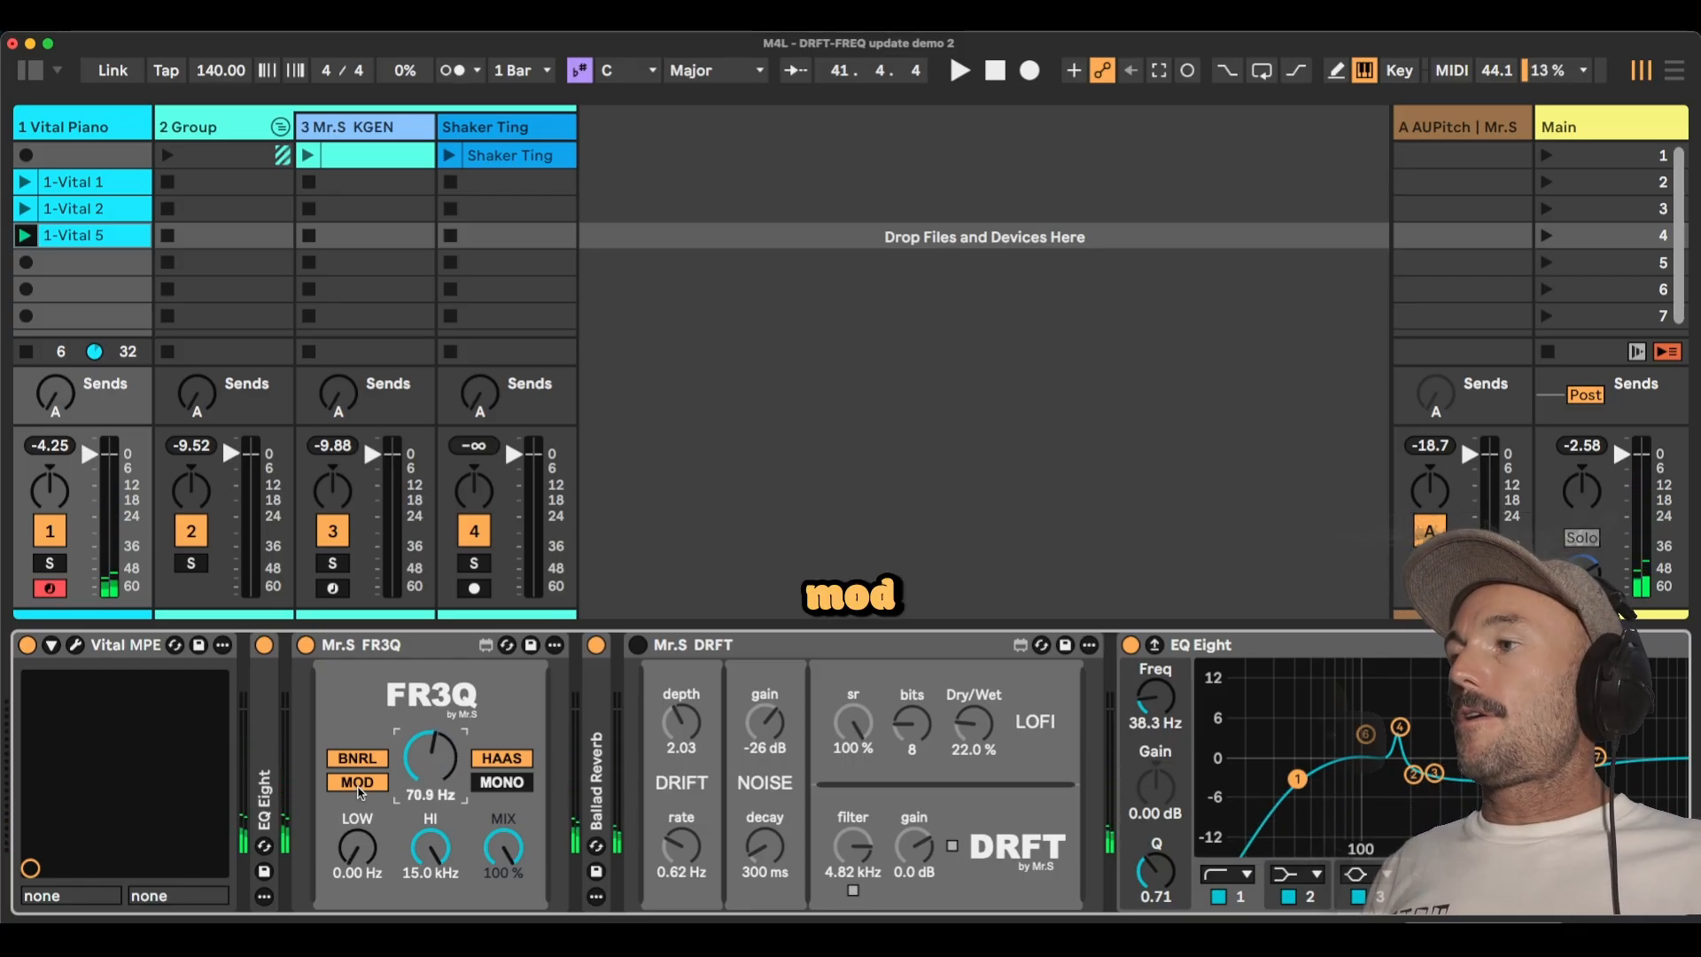
Compare the piano with FR3Q's MOD and HAAS options each switched off and back on.
left_click(359, 790)
left_click(358, 785)
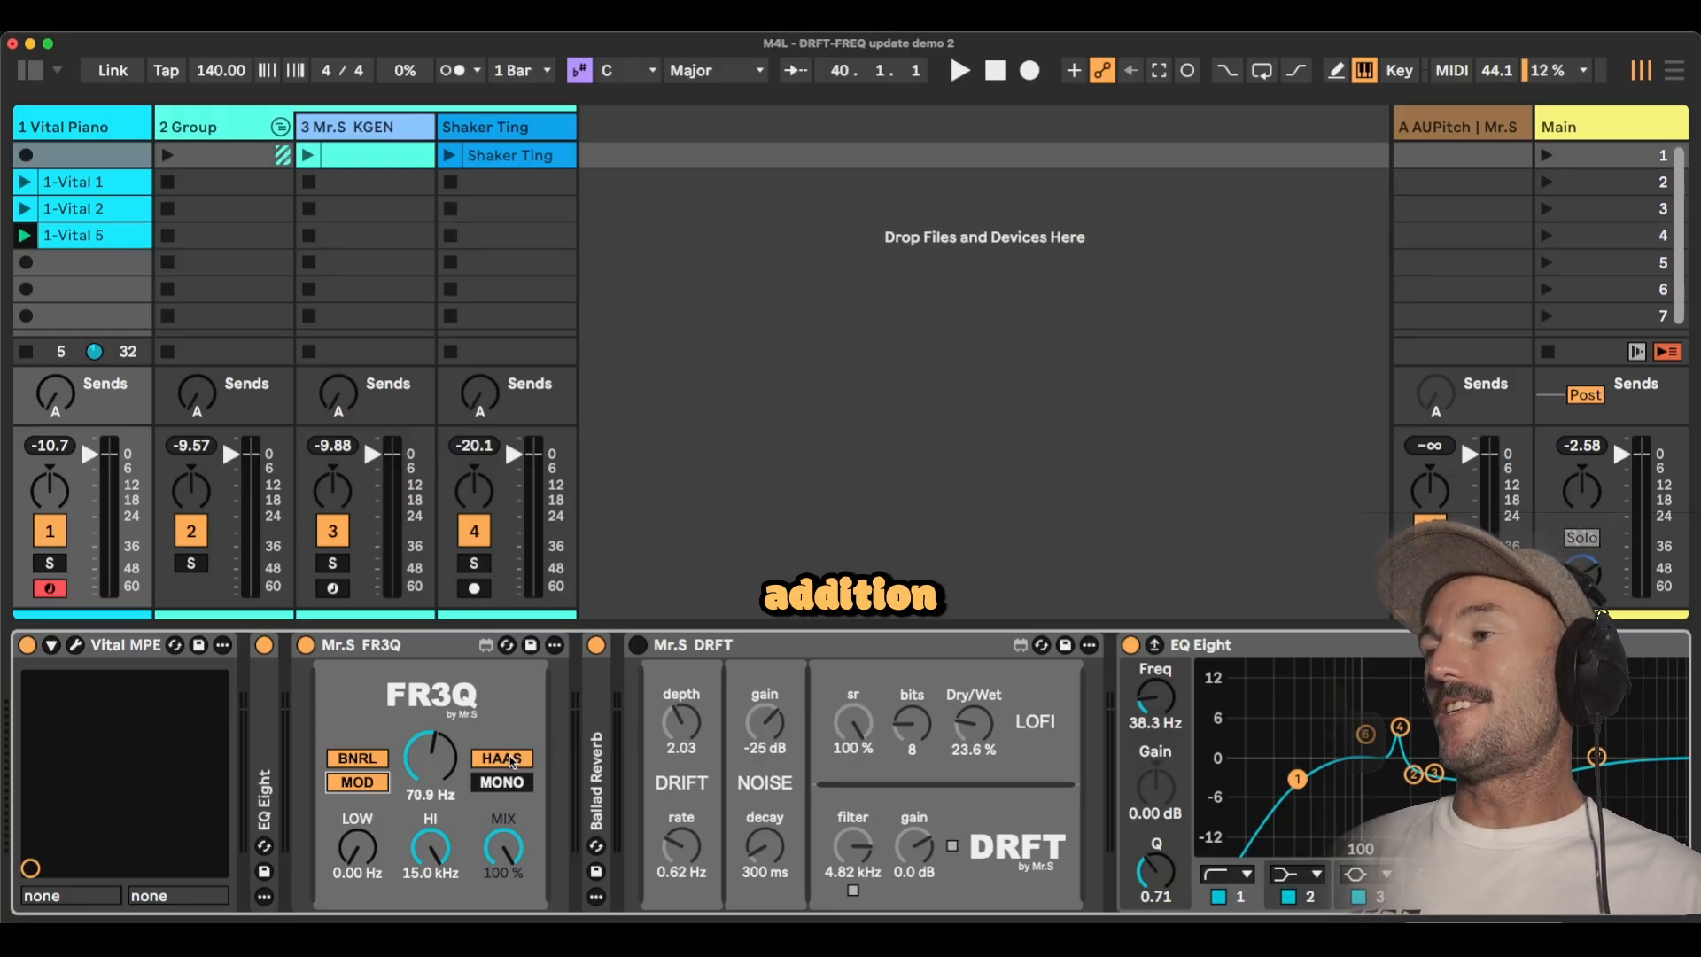
left_click(512, 760)
left_click(508, 760)
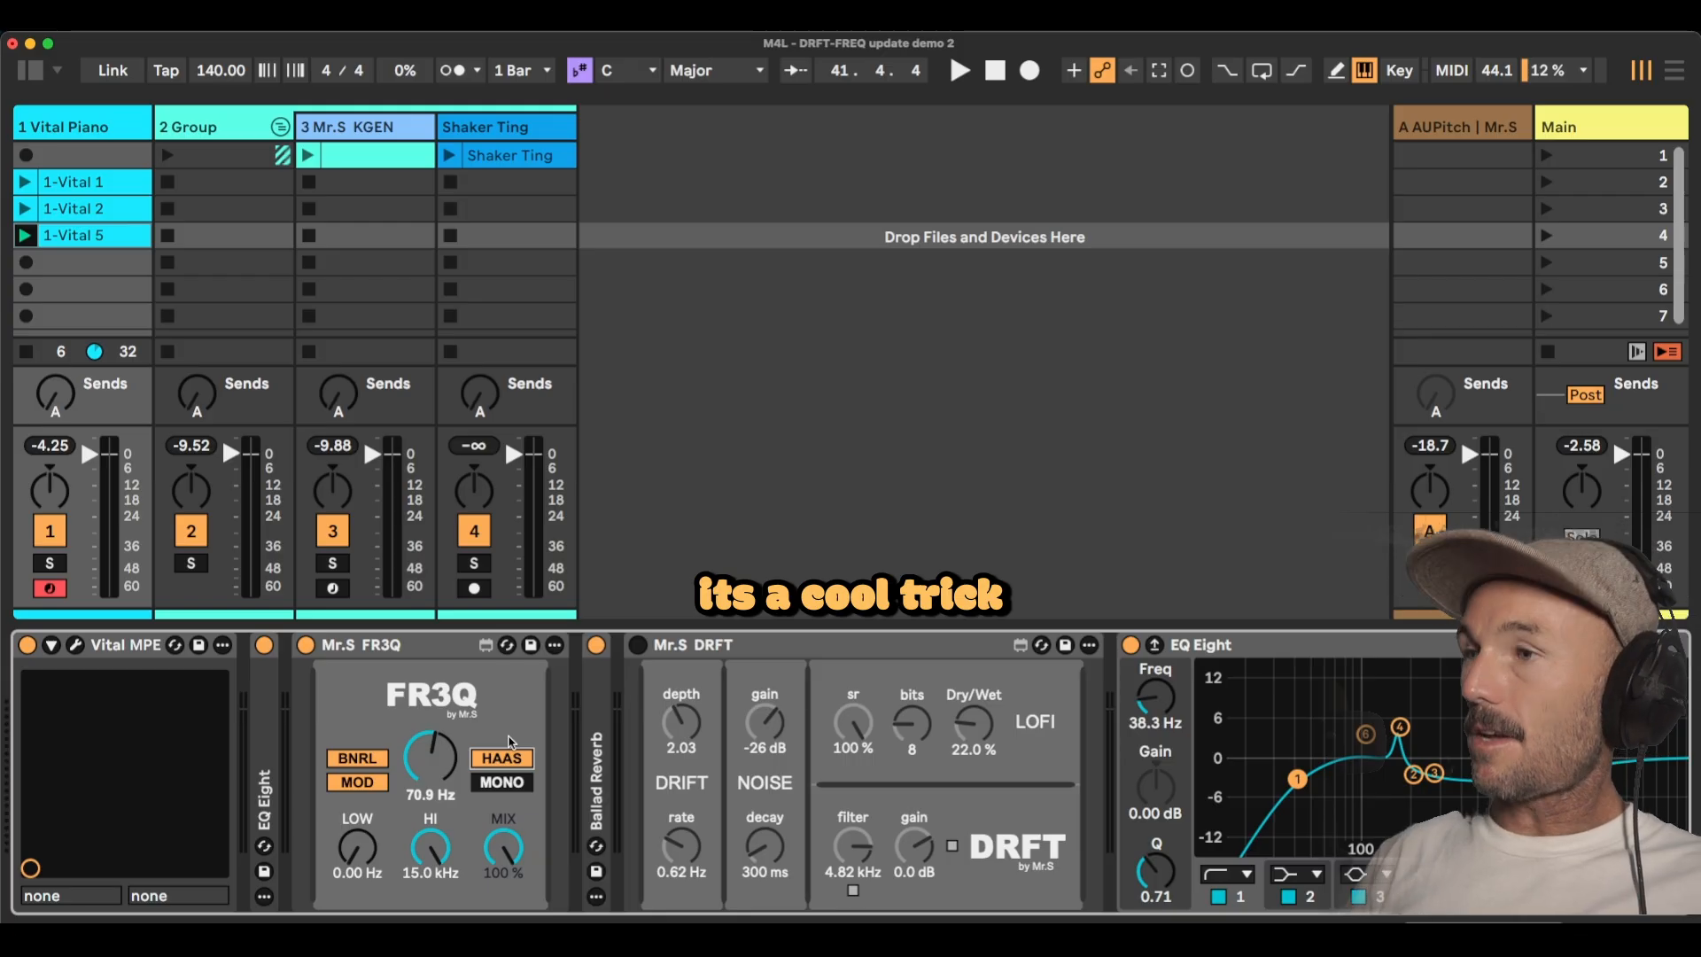
left_click(516, 762)
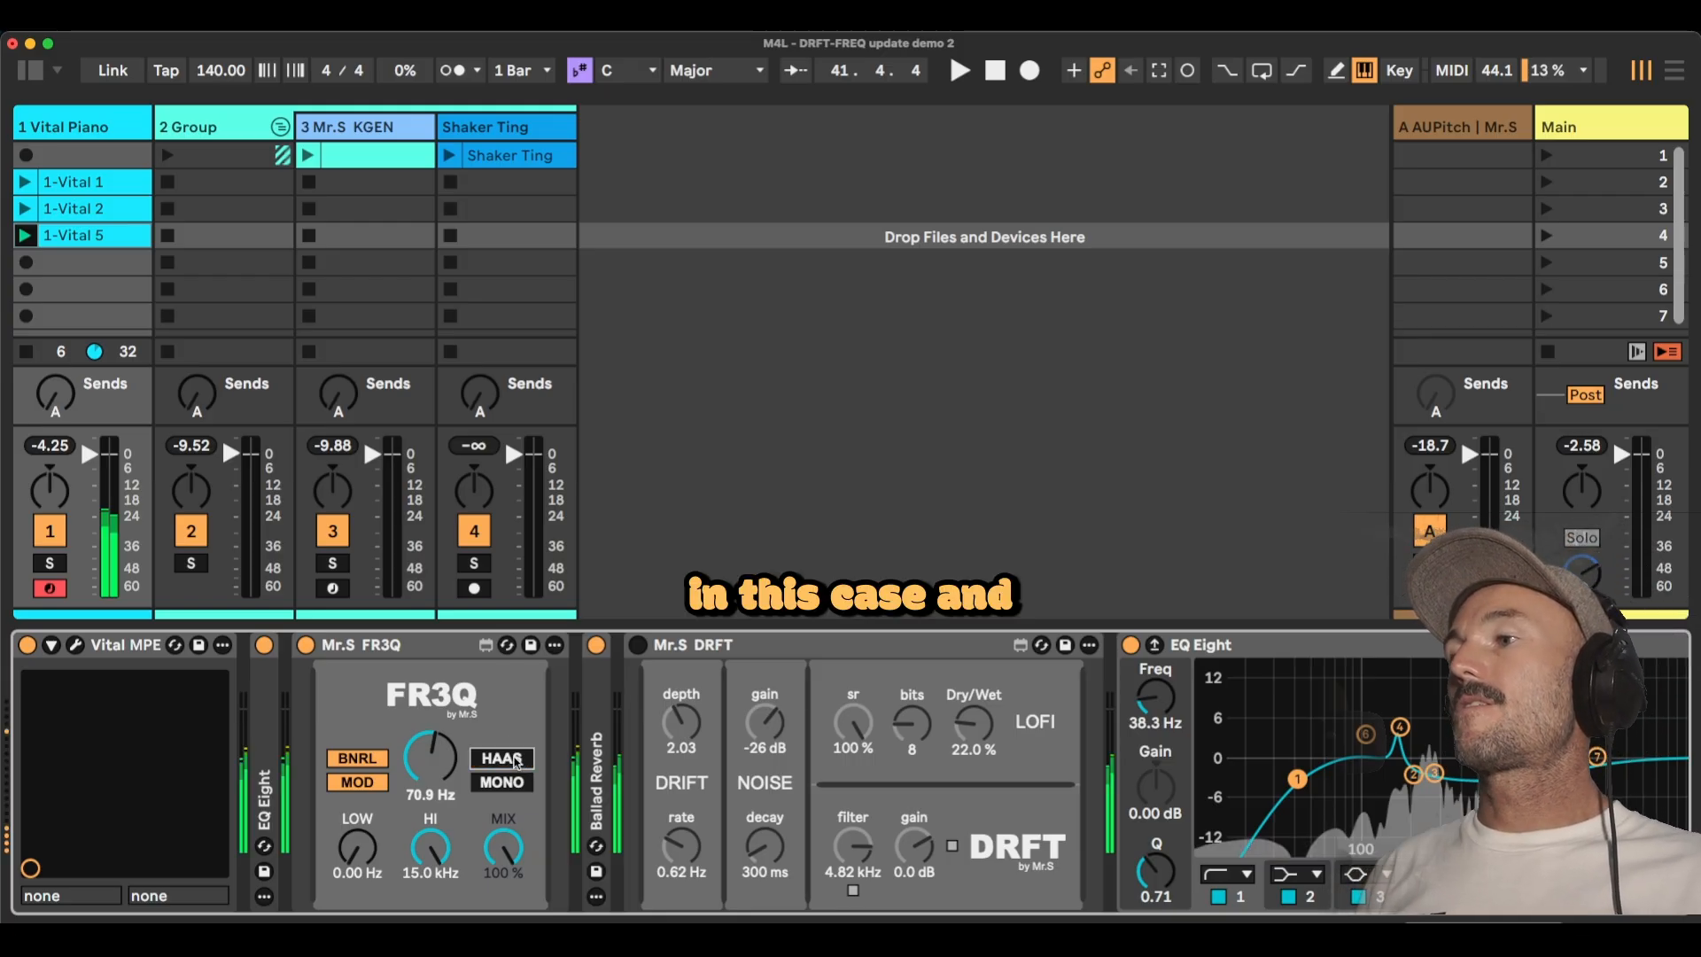
left_click(515, 761)
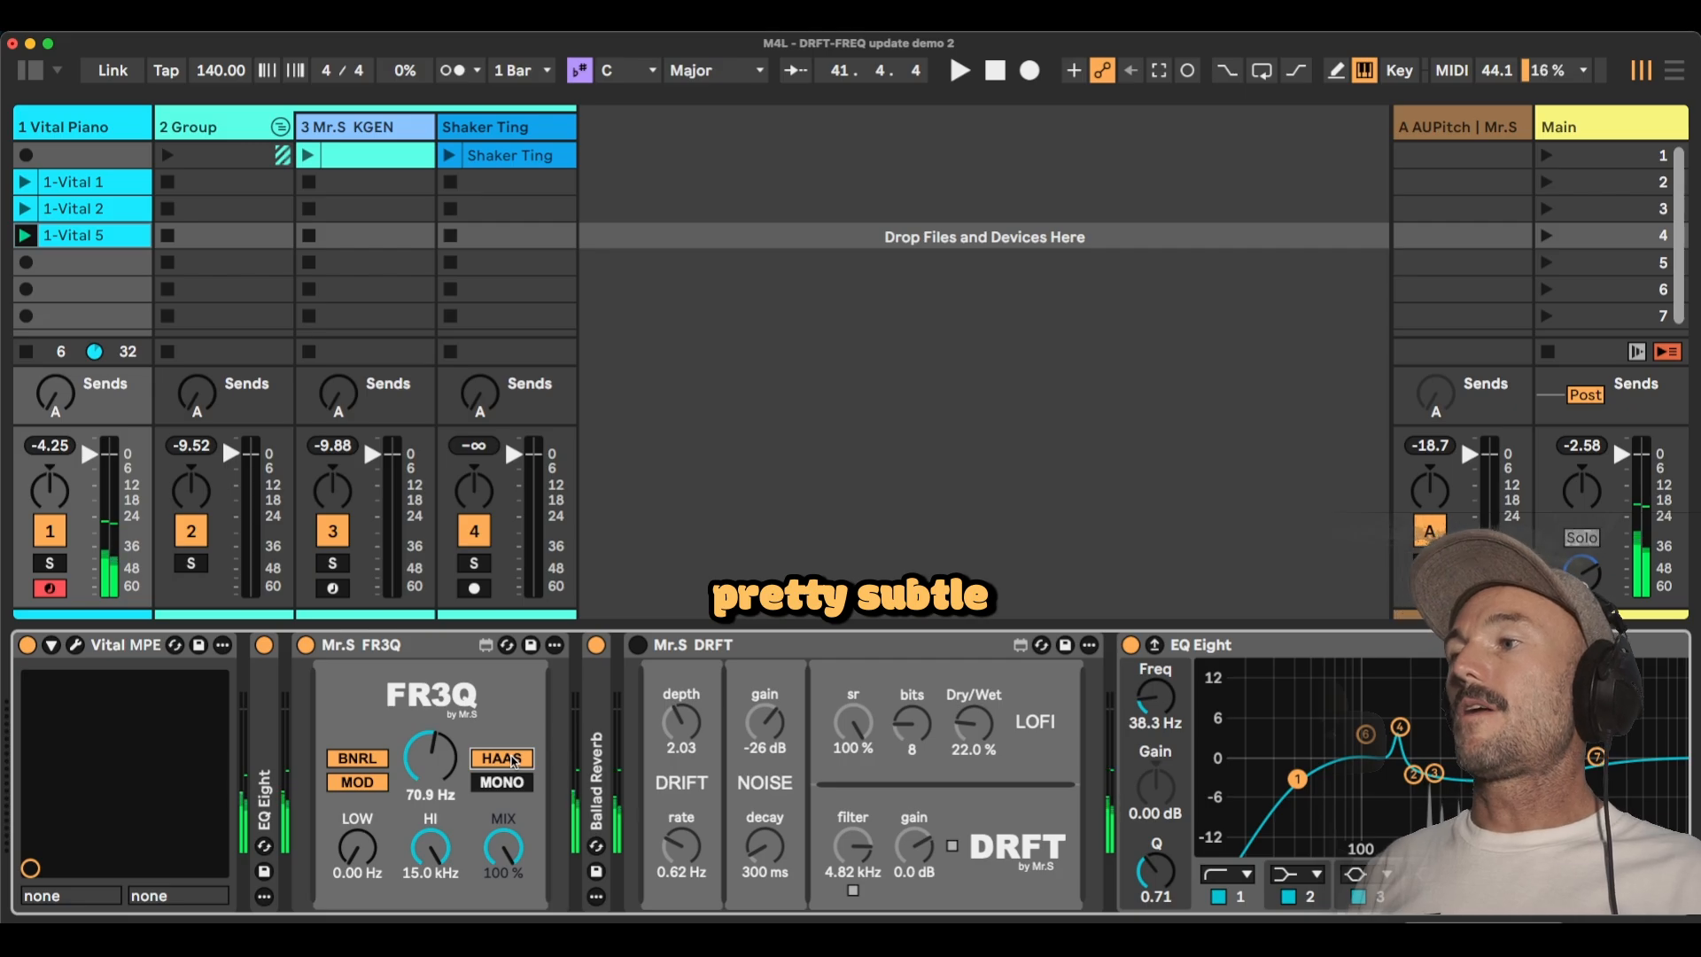
Re-enable DRFT on the piano, start playback, and launch the Group's first clip slot.
left_click(638, 645)
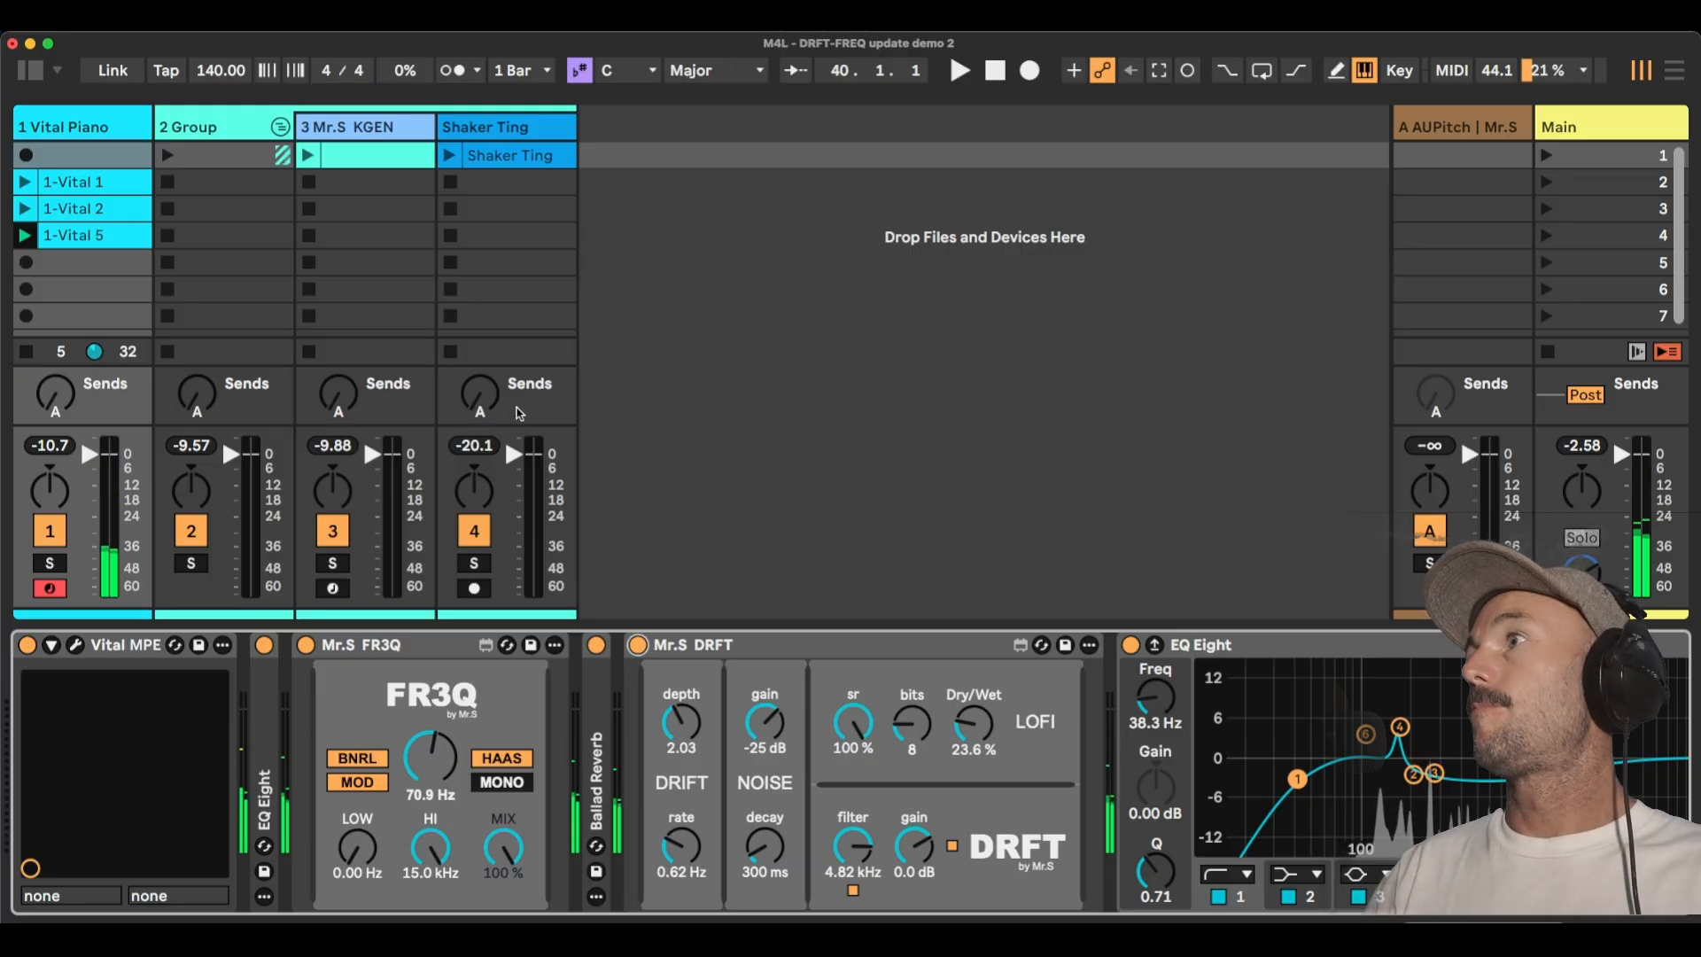
key("space")
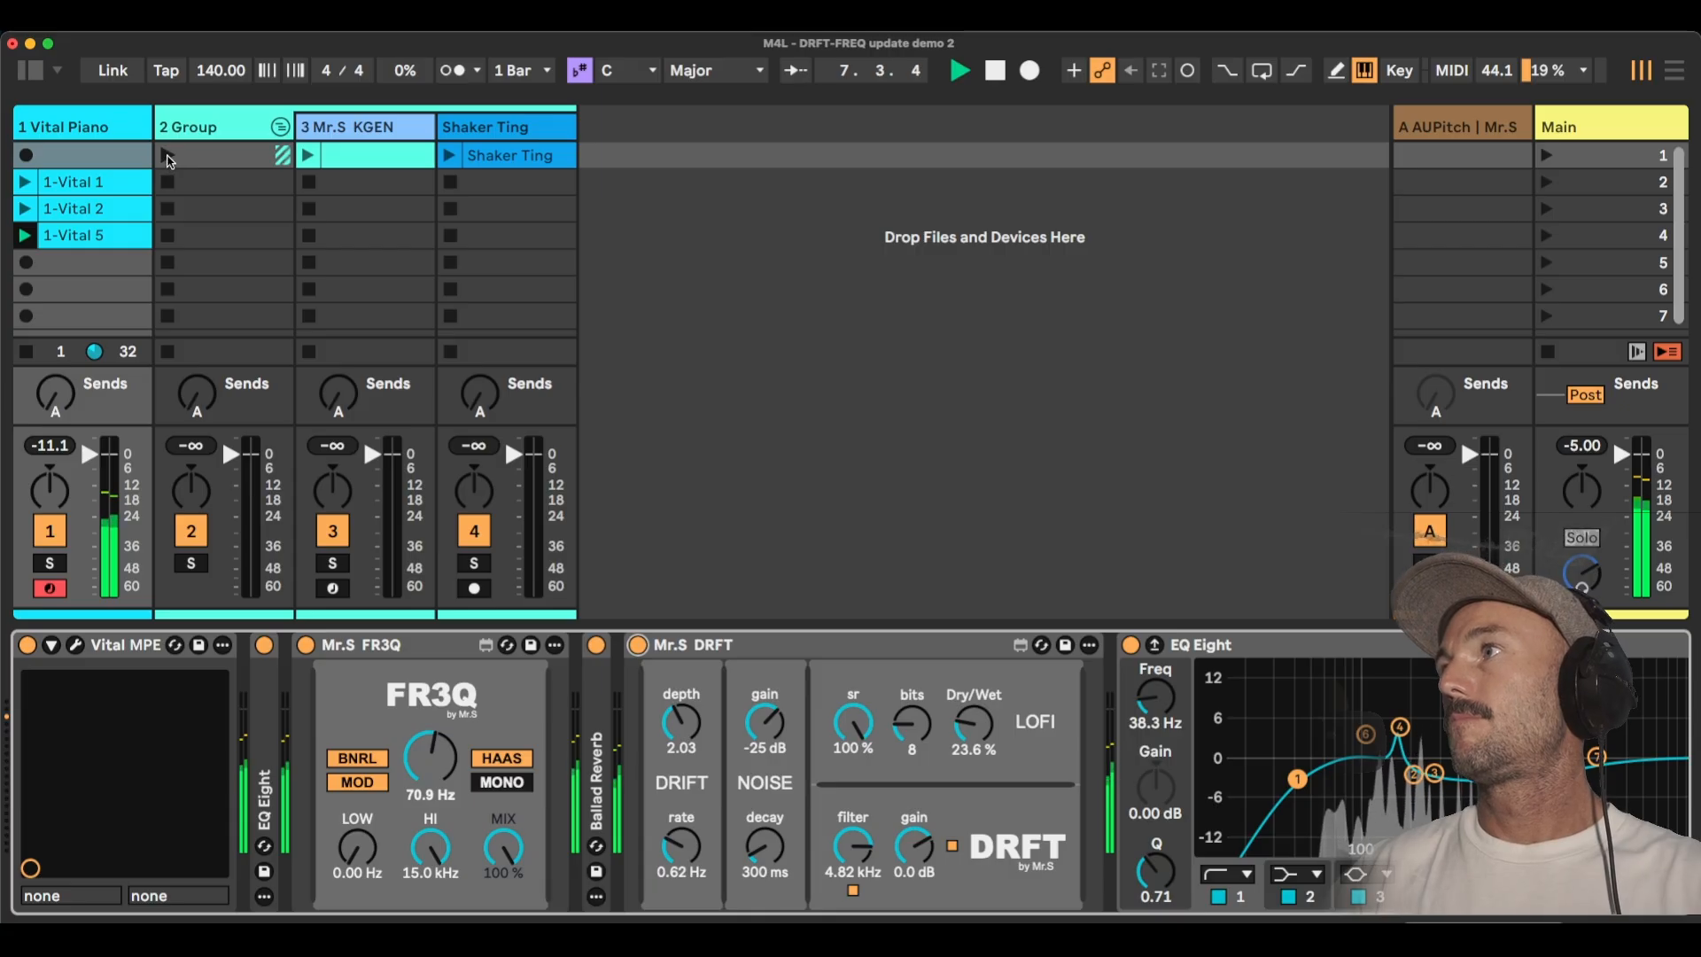
left_click(168, 157)
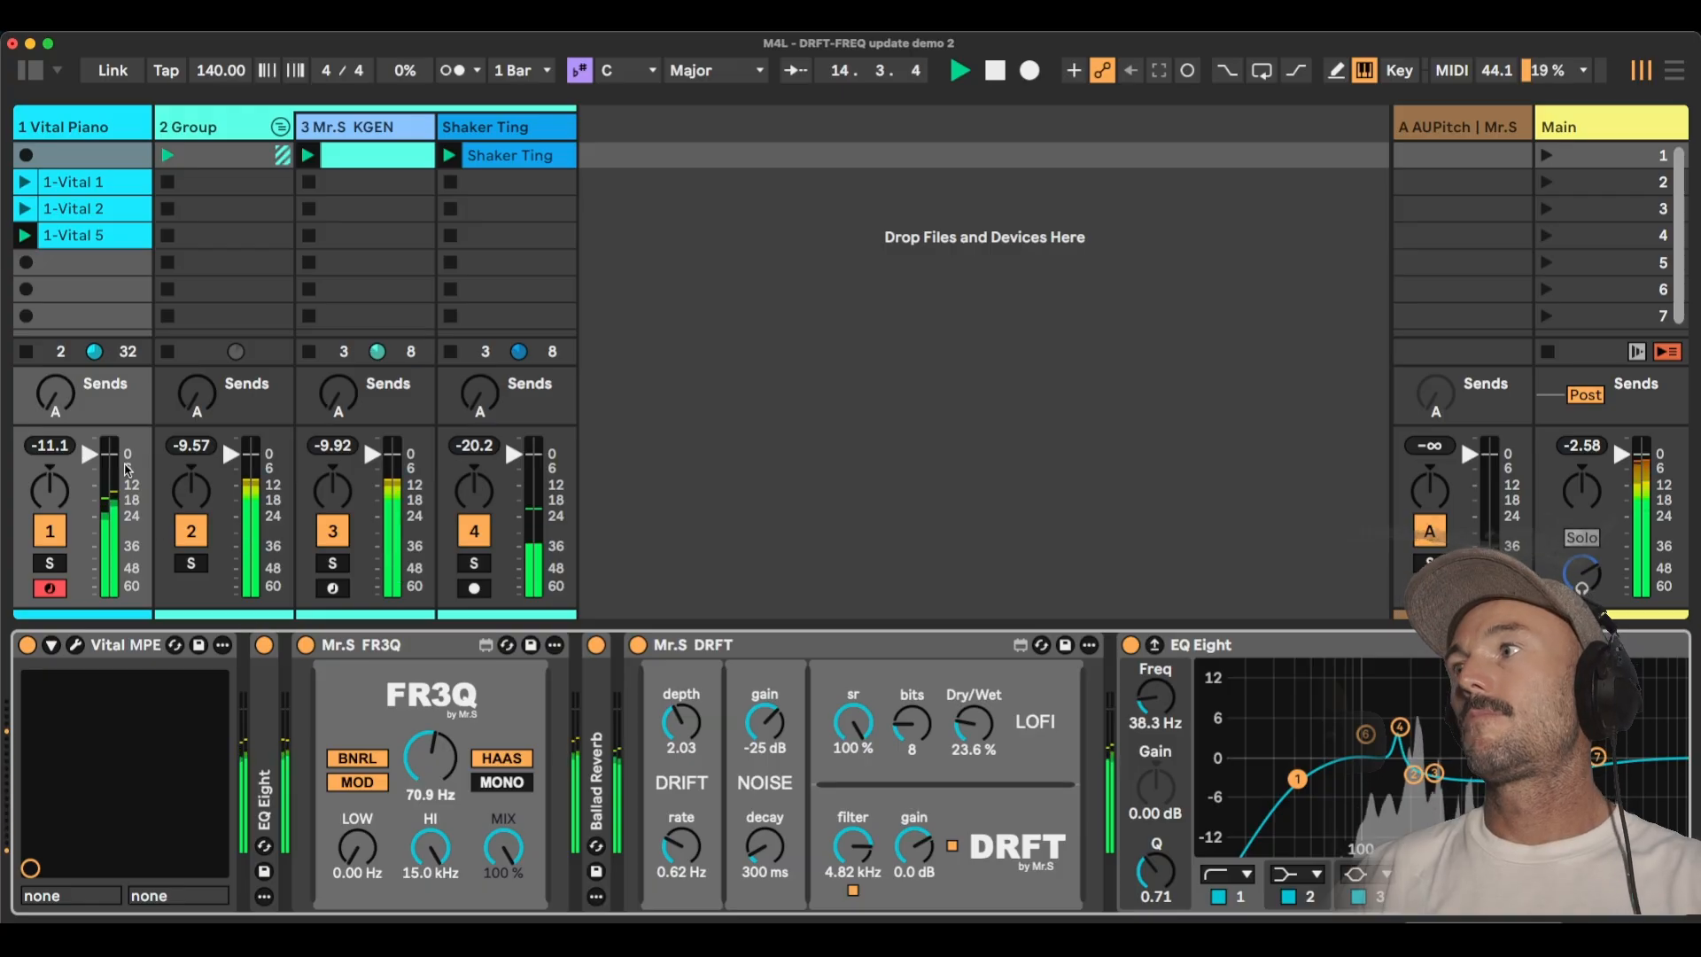
Raise the Vital Piano's send A, and stop its playing clip and the song playback.
mouse_move(32, 380)
left_mouse_down()
mouse_move(33, 342)
mouse_move(53, 373)
left_mouse_up()
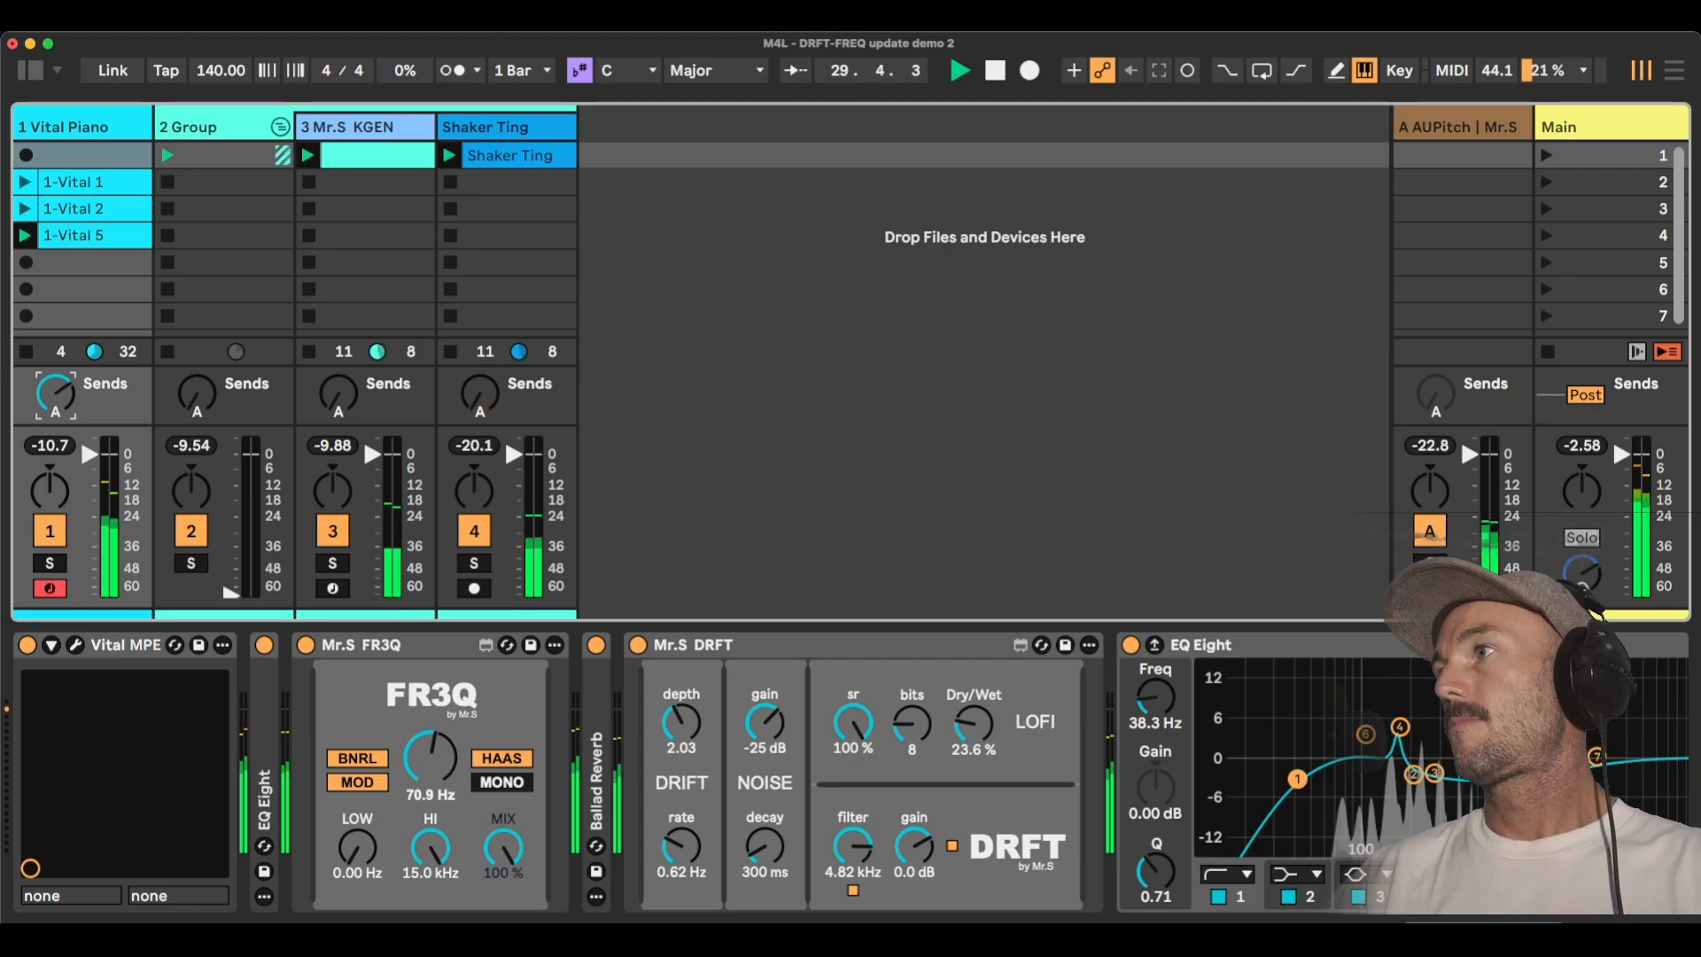
left_click(26, 352)
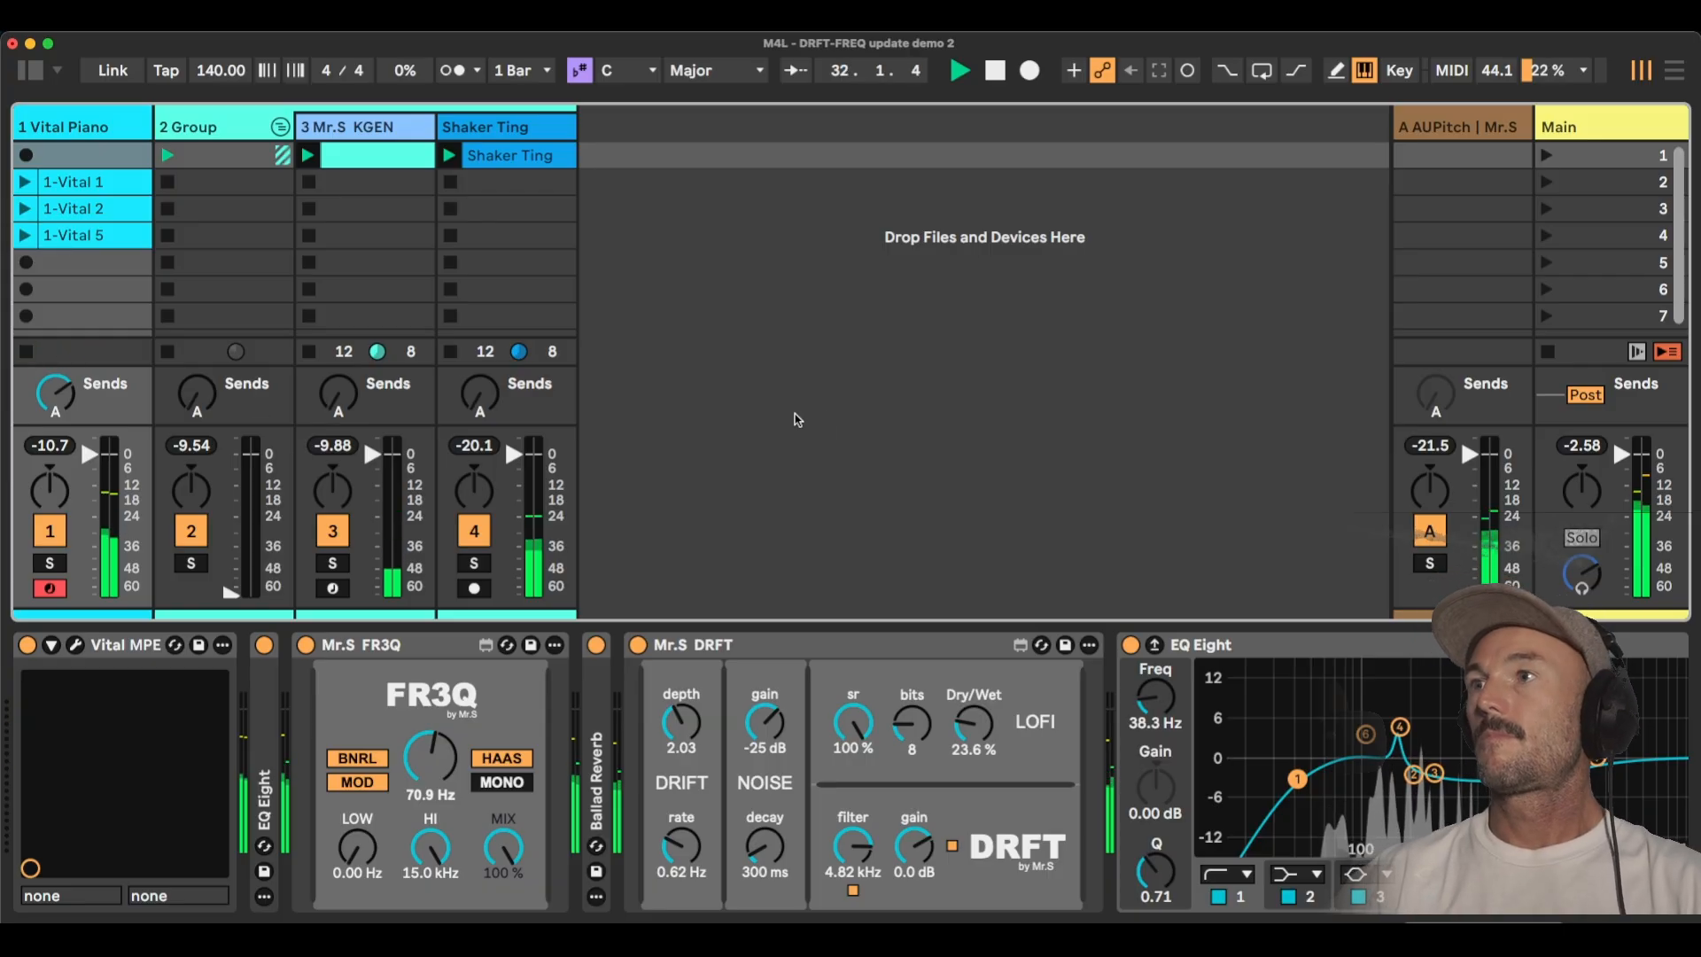
key("space")
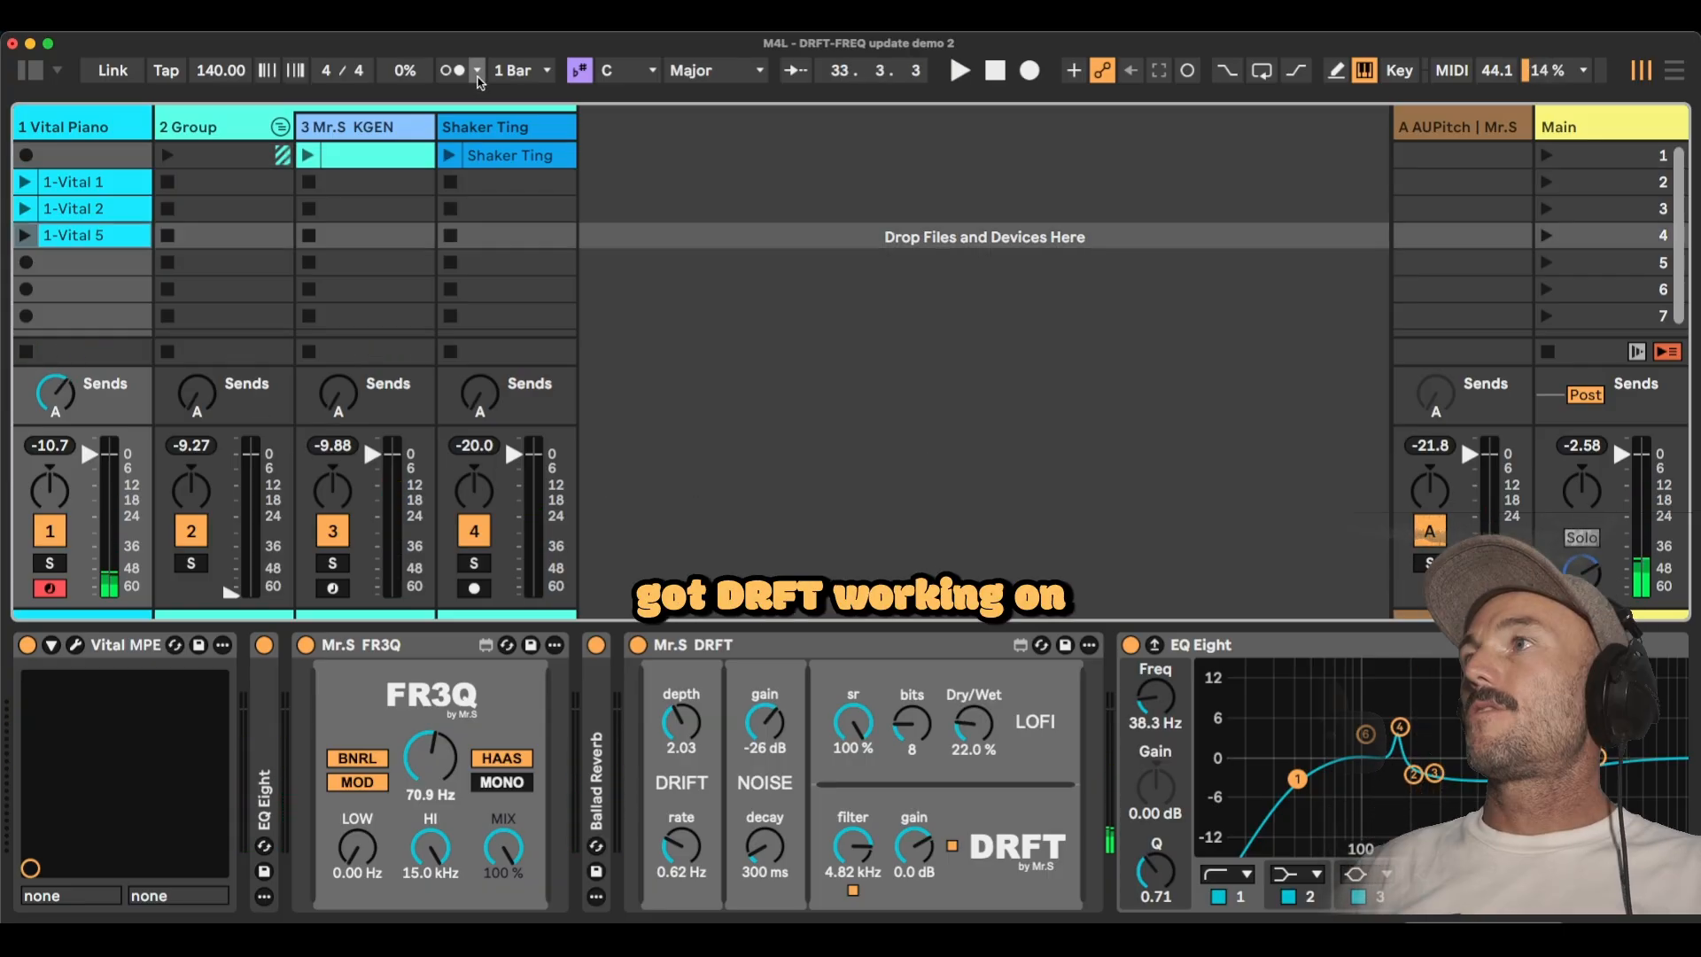
Select the Shaker Ting track, launch its clip, and compare the sound with DRFT bypassed and active.
left_click(493, 128)
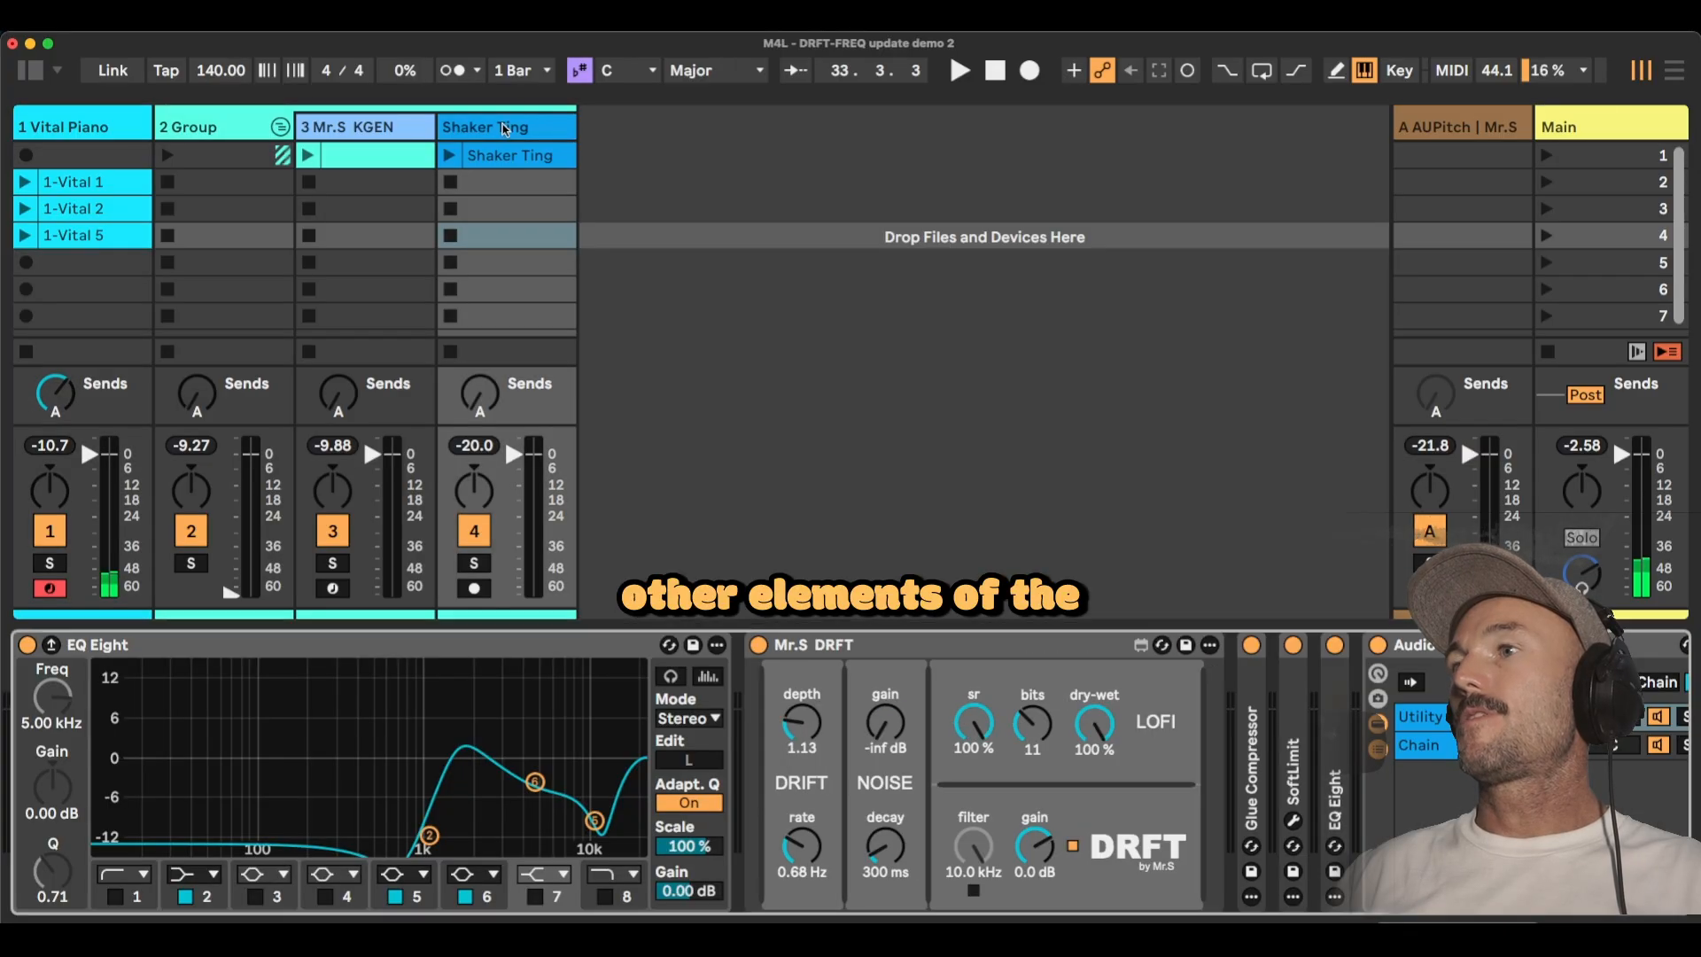
left_click(449, 156)
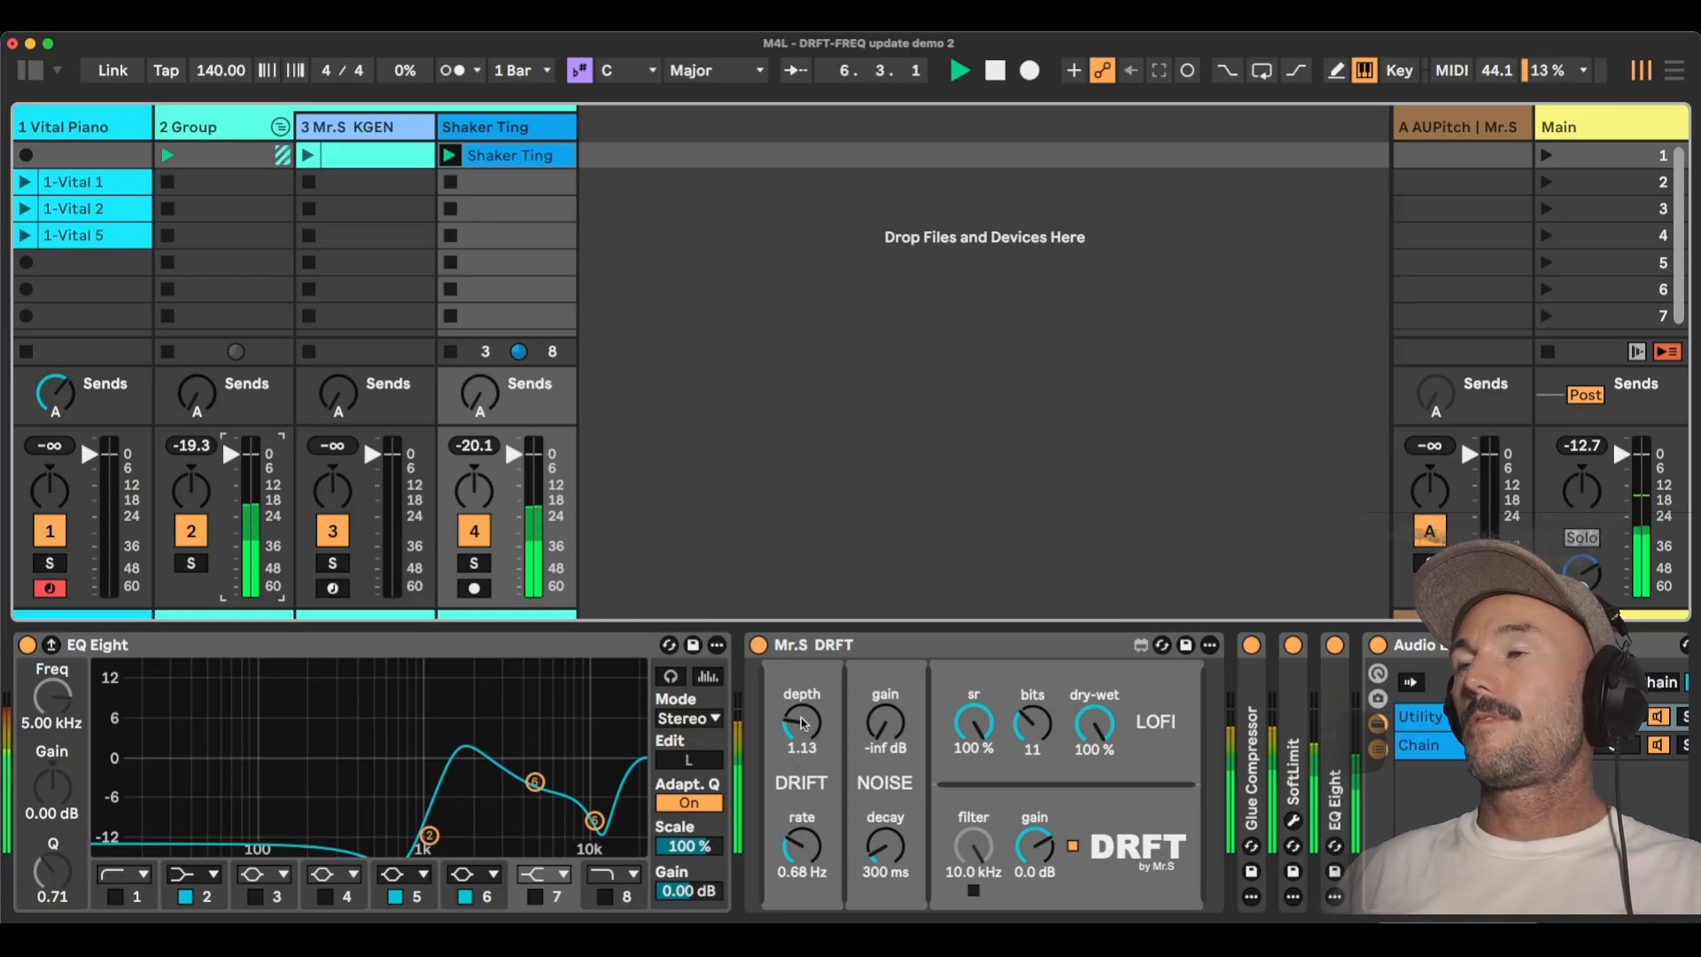
left_click(758, 645)
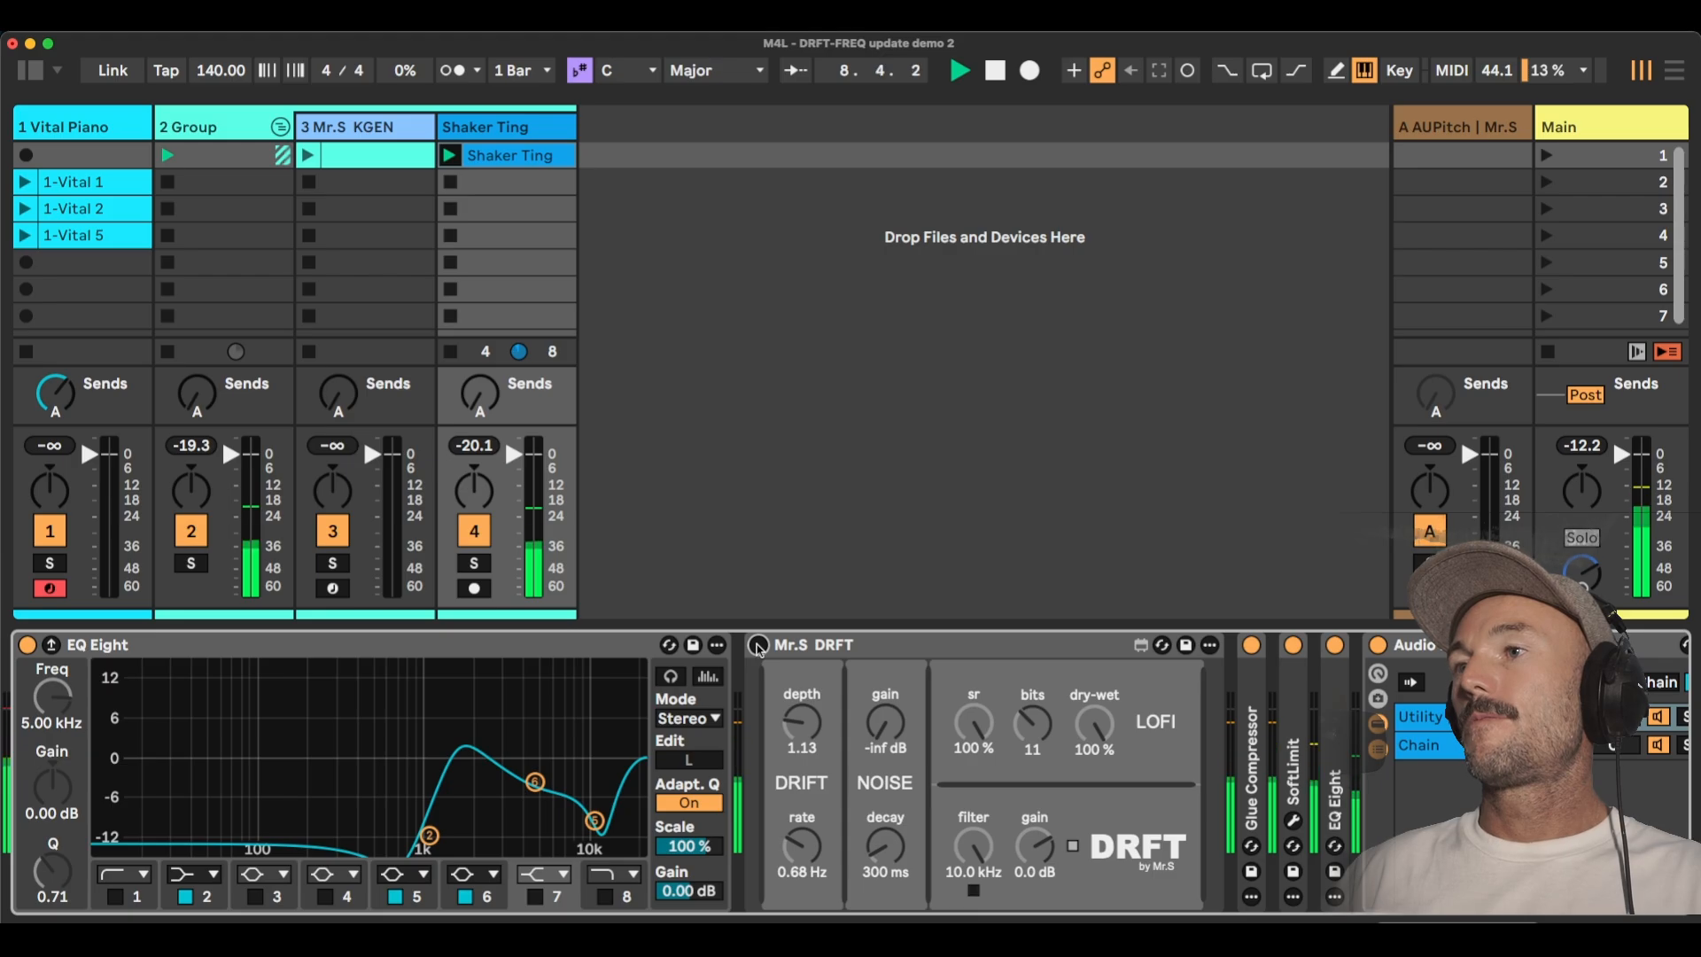
left_click(758, 645)
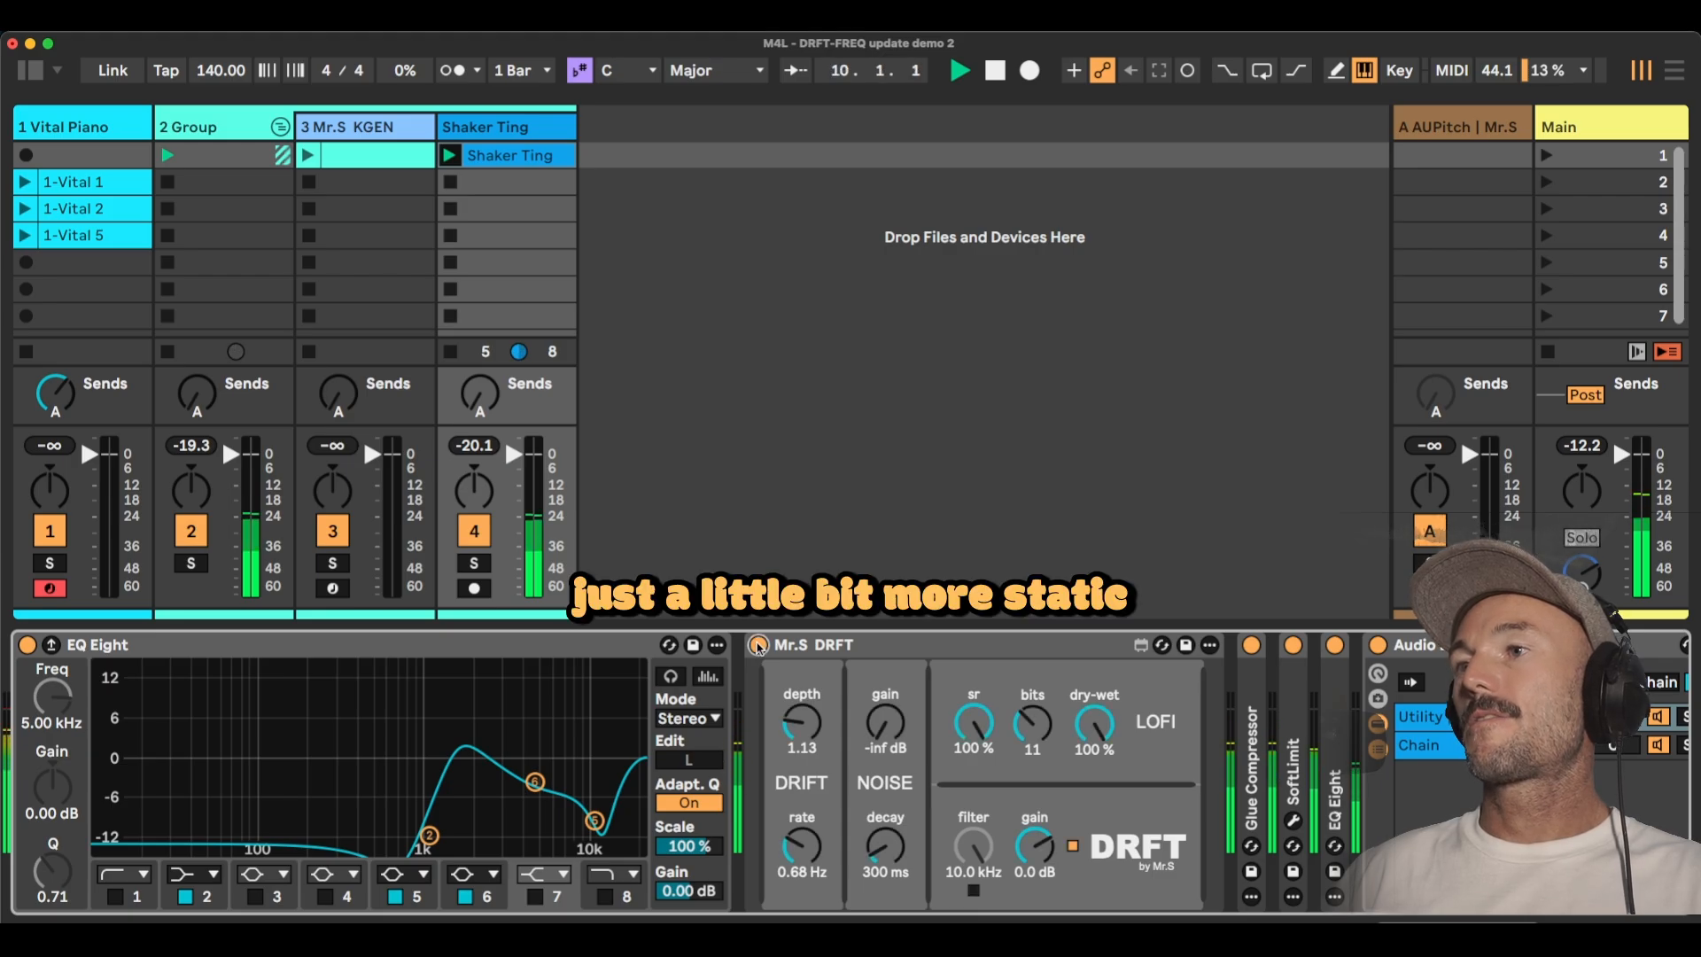
Try a drift depth of 4.44 on the shaker's DRFT and settle on 2.69.
left_click_drag(806, 731, 806, 678)
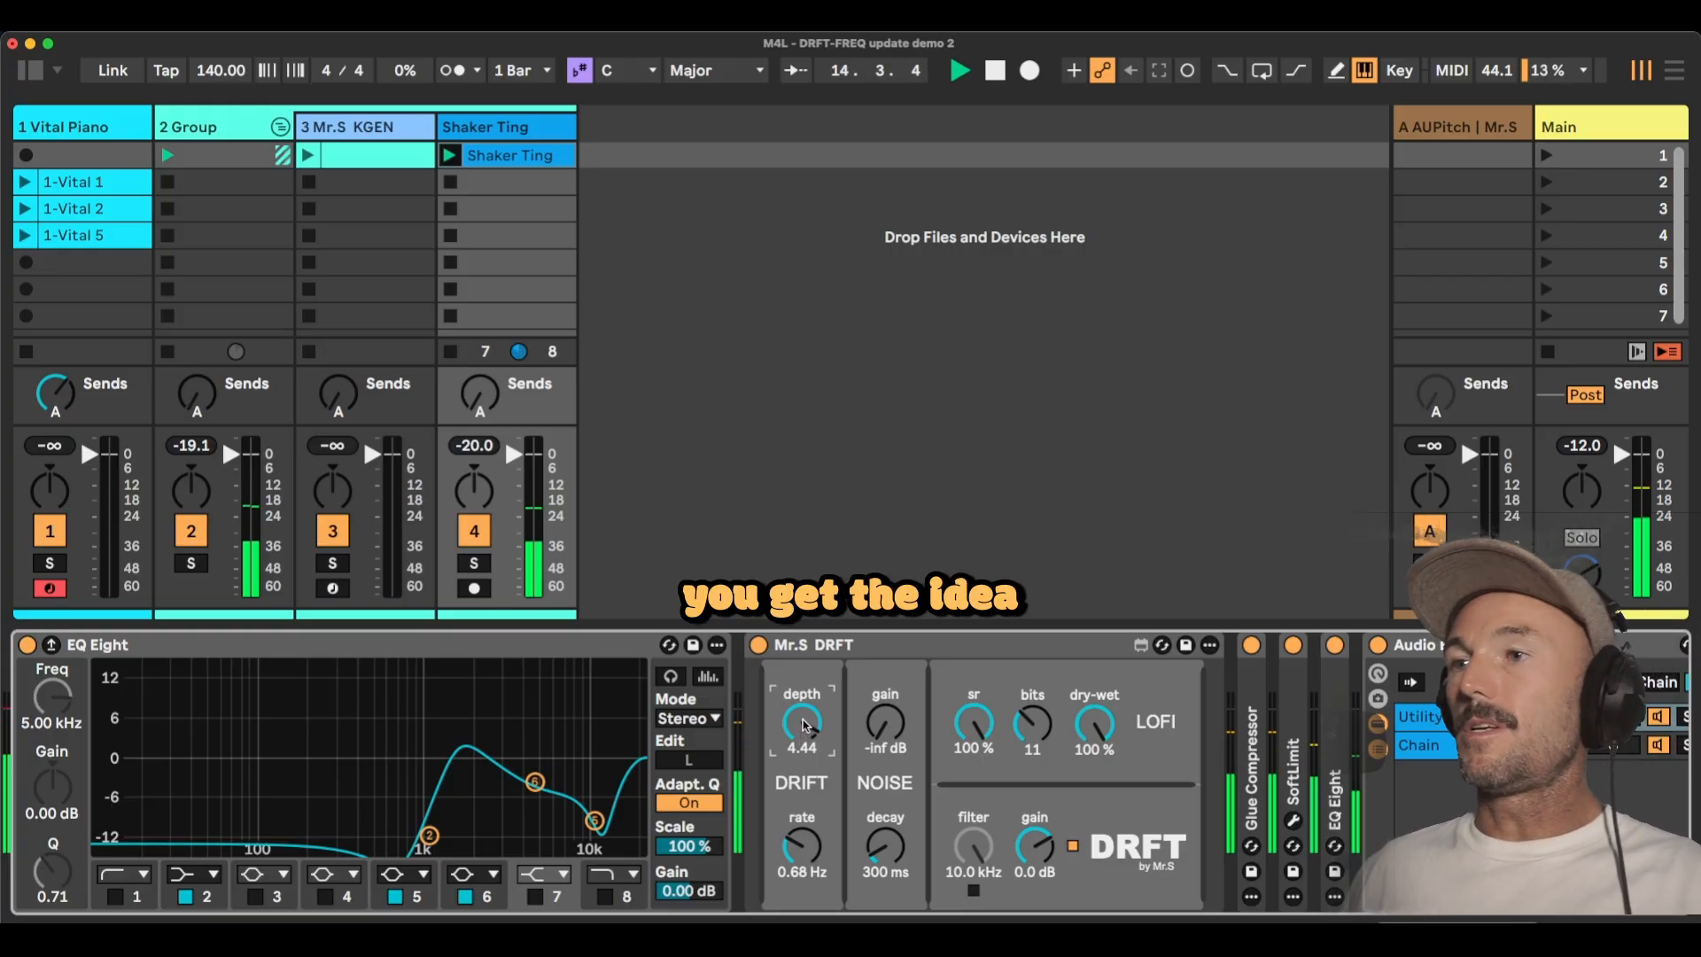
left_click_drag(804, 727, 804, 784)
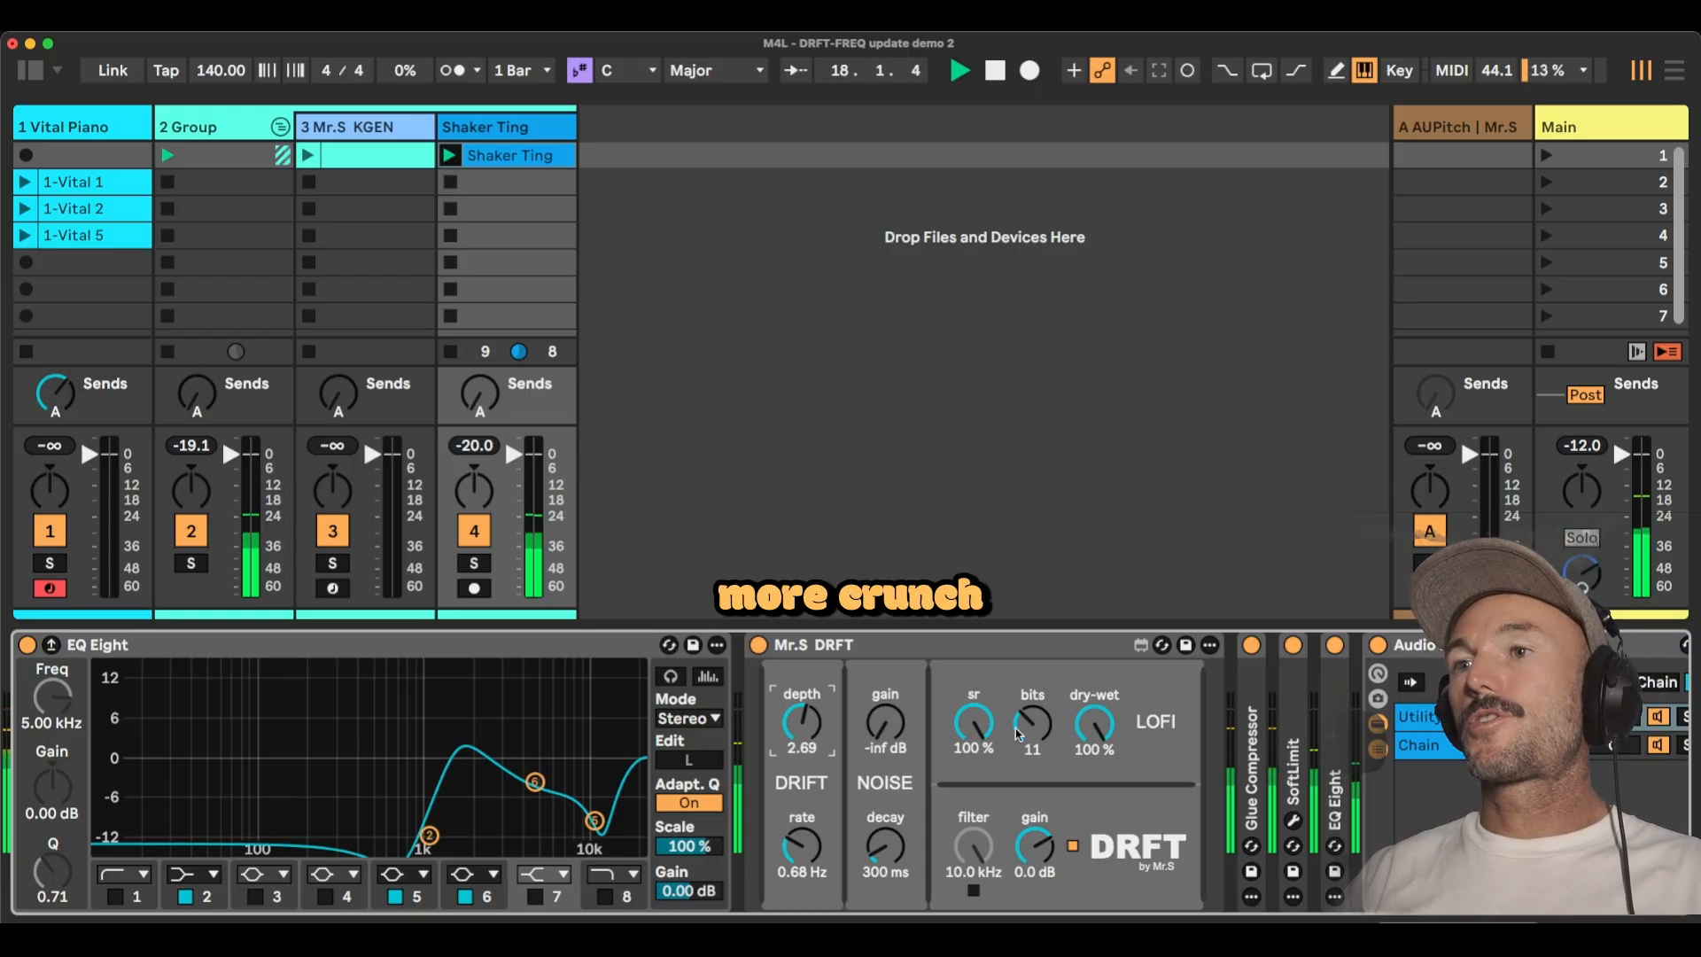
Adjust the dry-wet amount in the lo-fi section of the shaker's DRFT.
mouse_move(1107, 746)
left_mouse_down()
mouse_move(1107, 779)
mouse_move(1111, 712)
left_mouse_up()
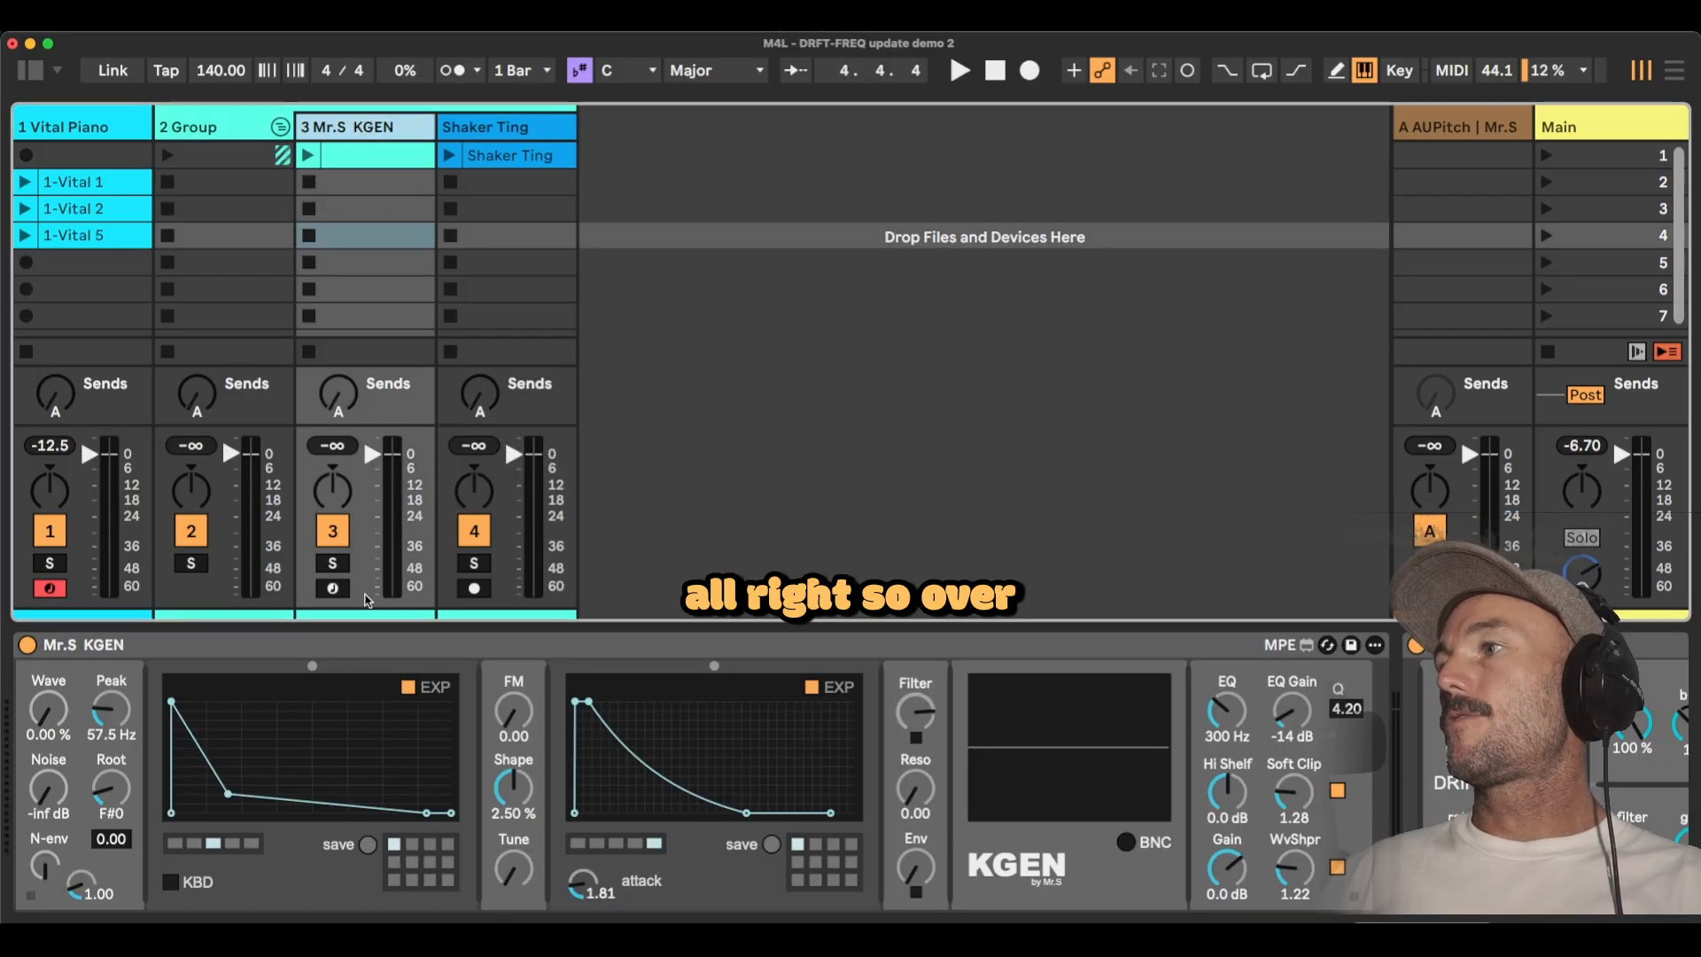
Solo the Mr.S KGEN track and fold its KGEN instrument to bring its DRFT into view.
left_click(333, 563)
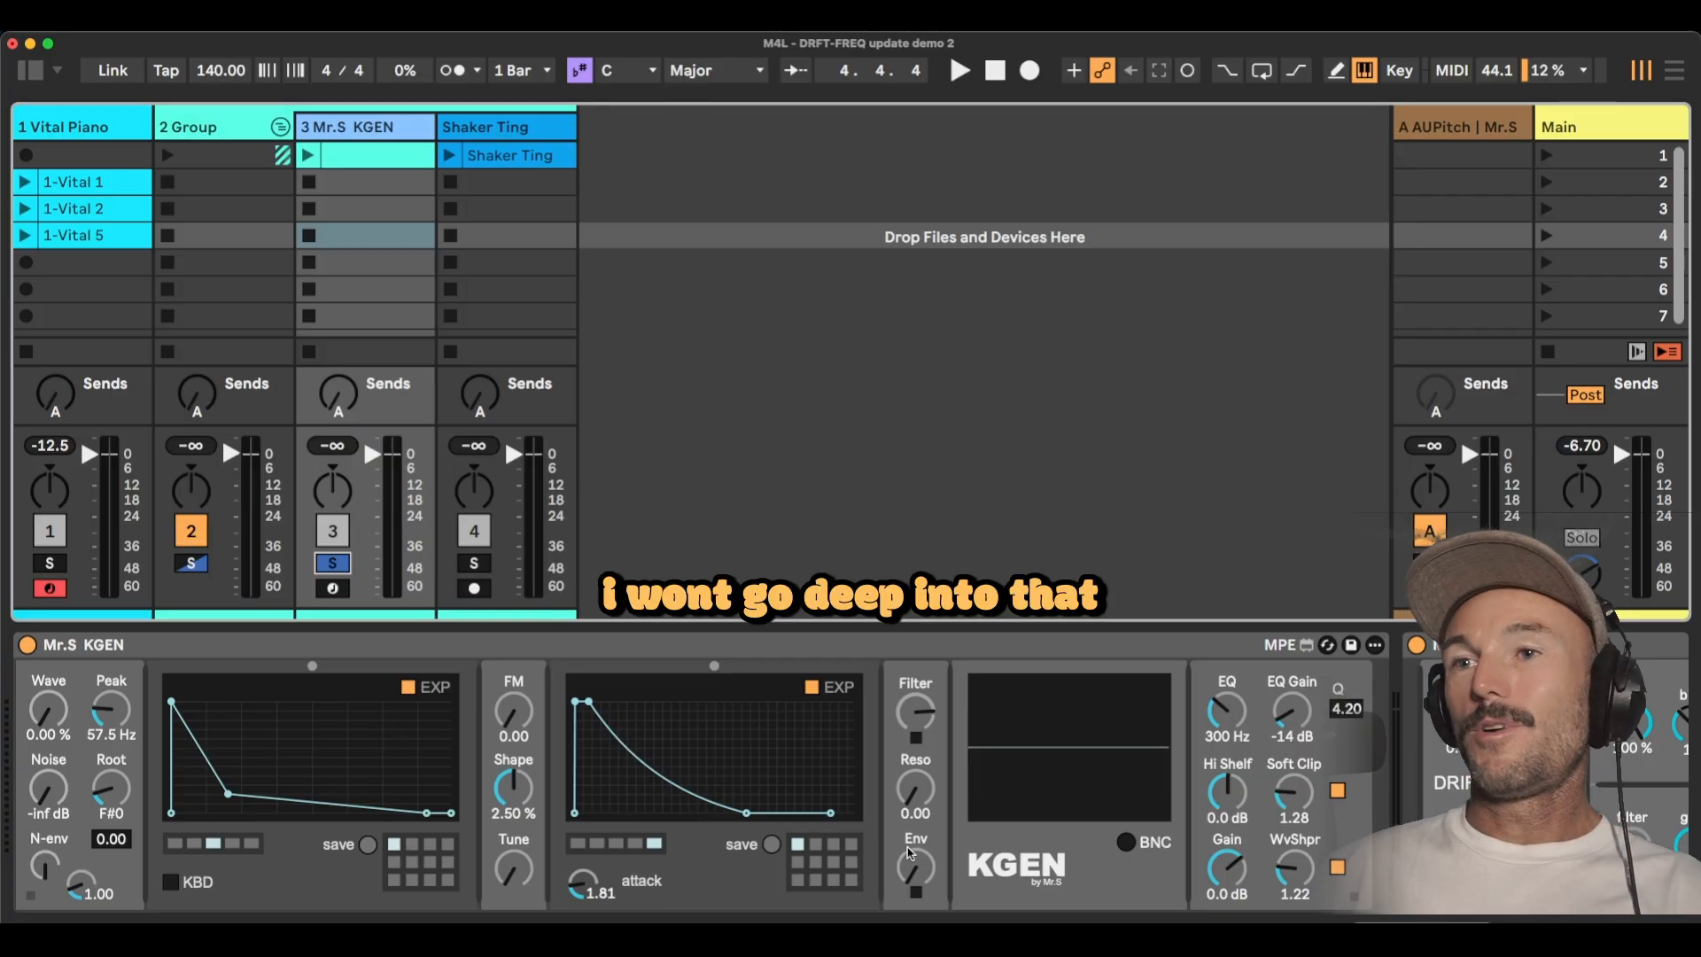
double_click(737, 641)
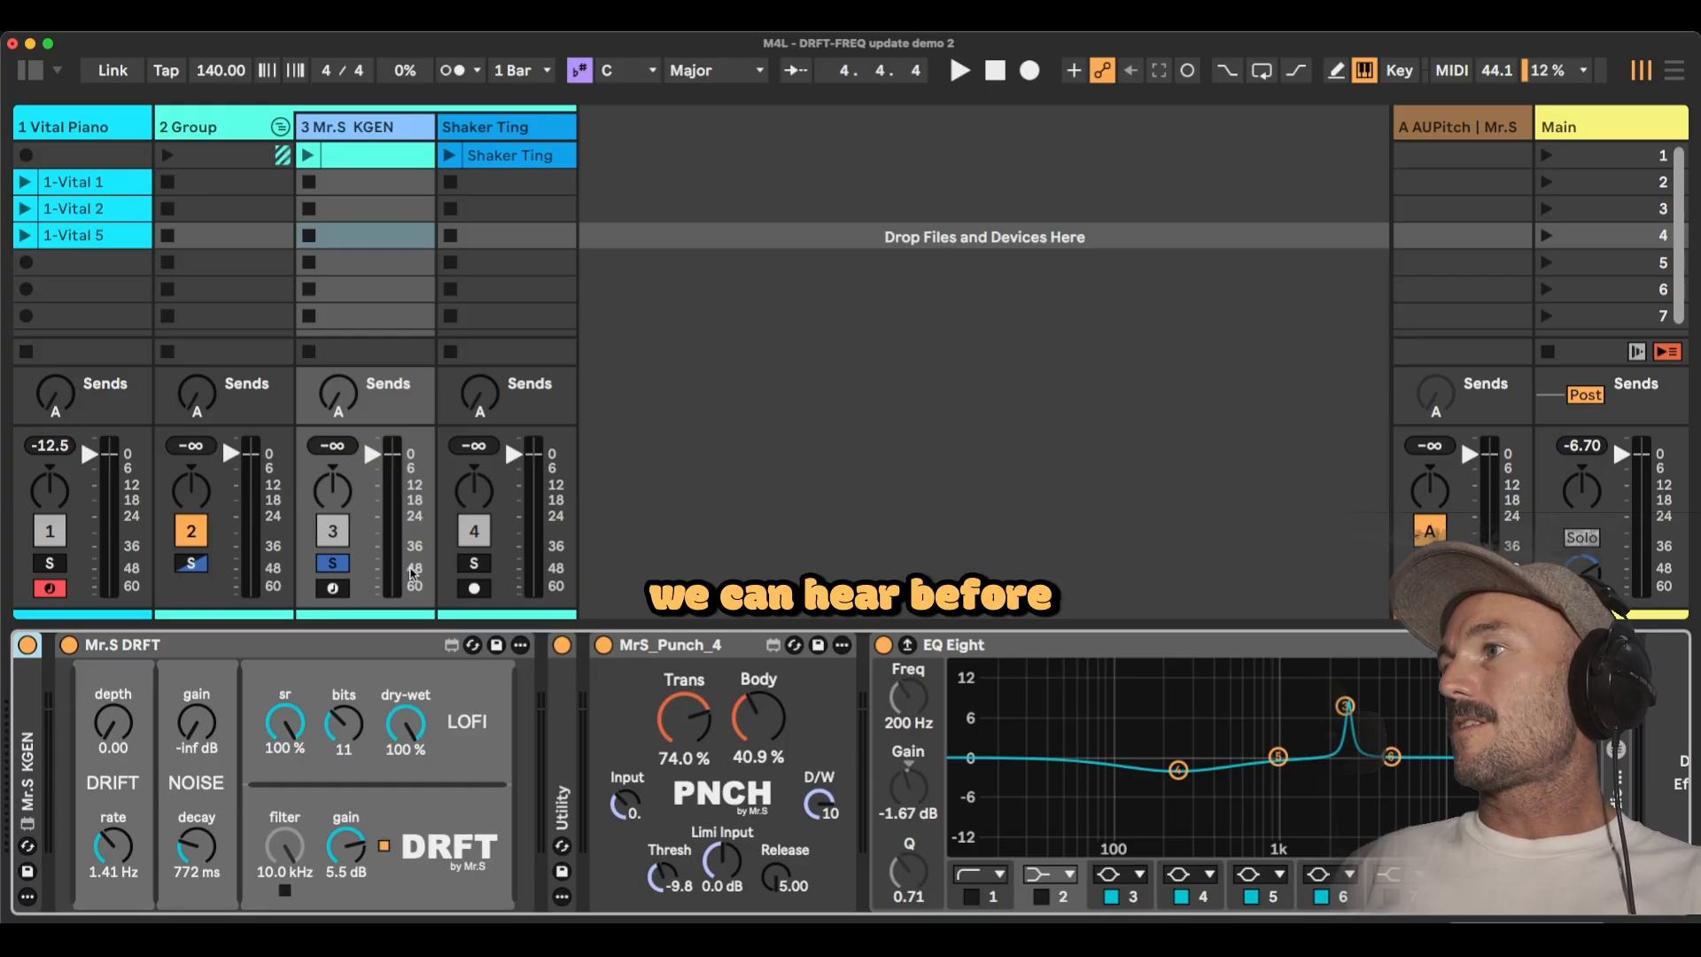
Play the KGEN track's clip, compare the sound with DRFT bypassed and active, and stop playback.
key("space")
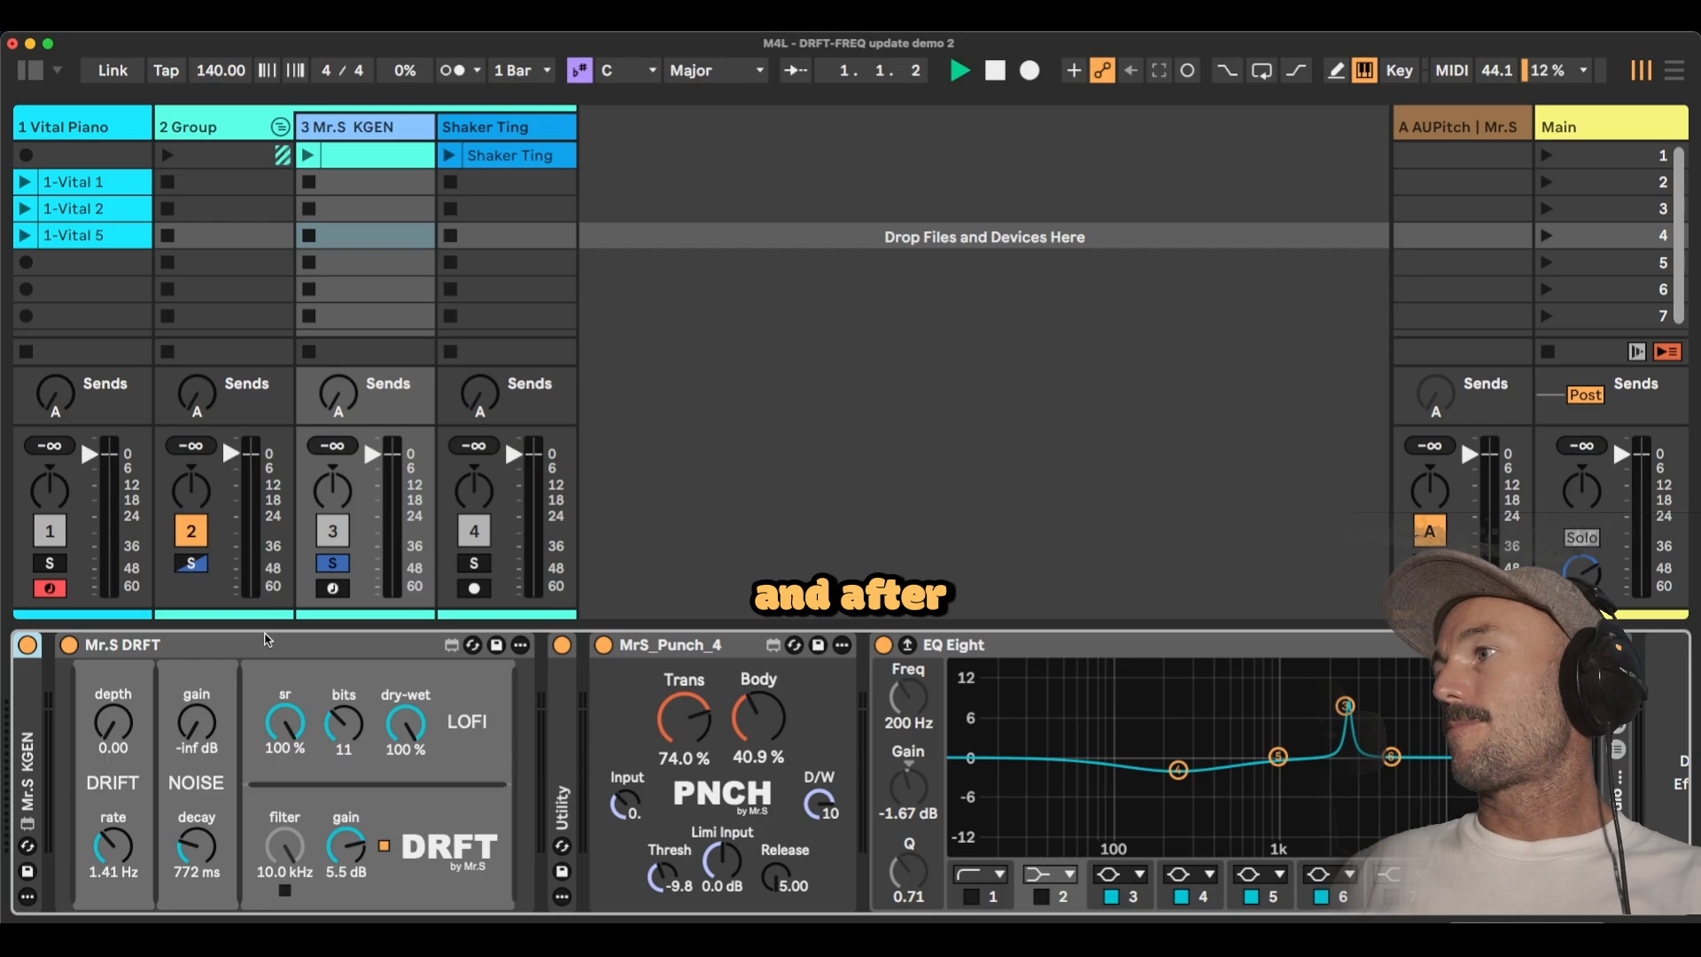
left_click(308, 156)
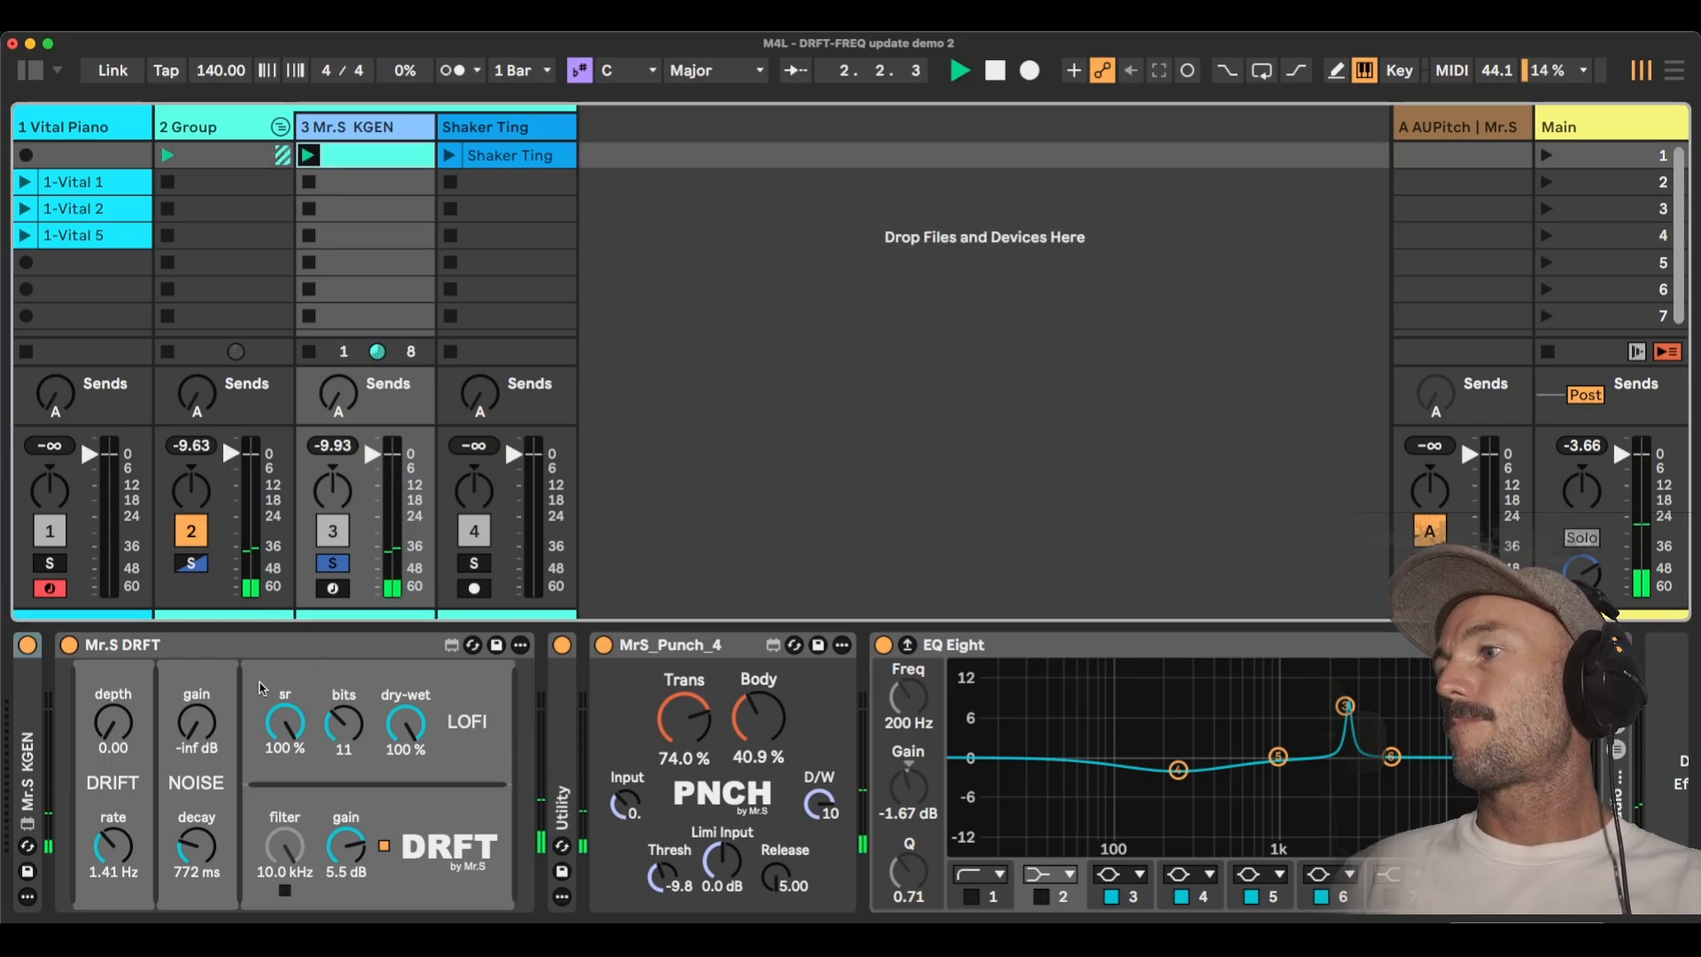
left_click(68, 646)
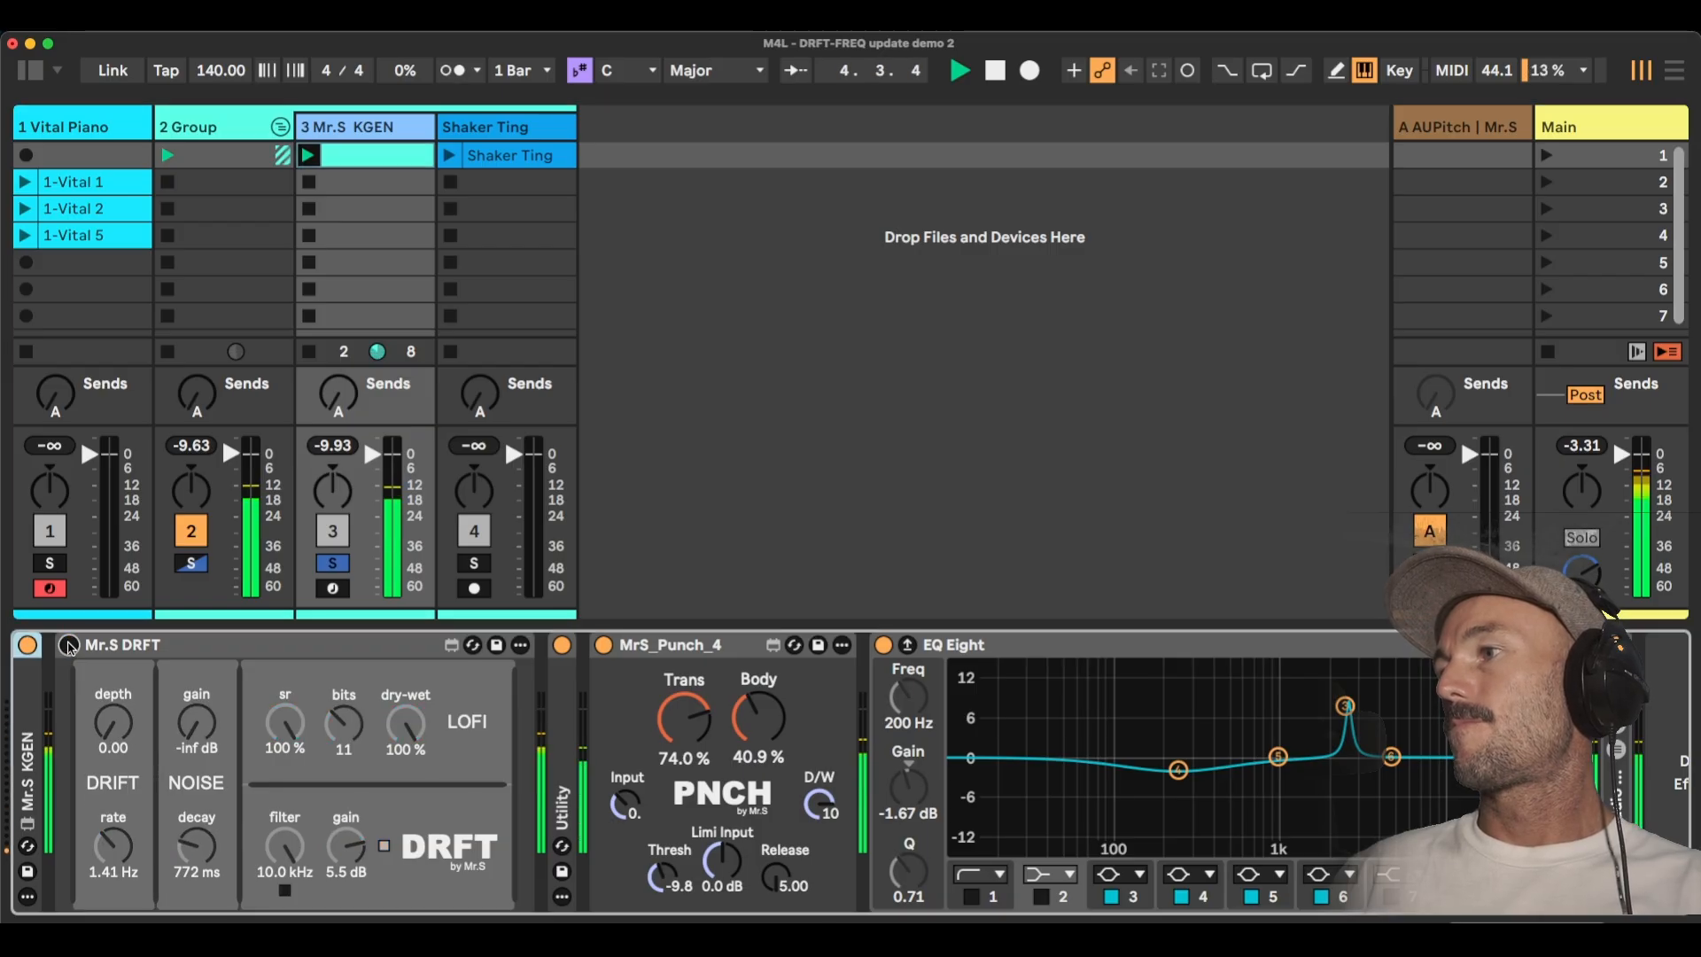
left_click(68, 646)
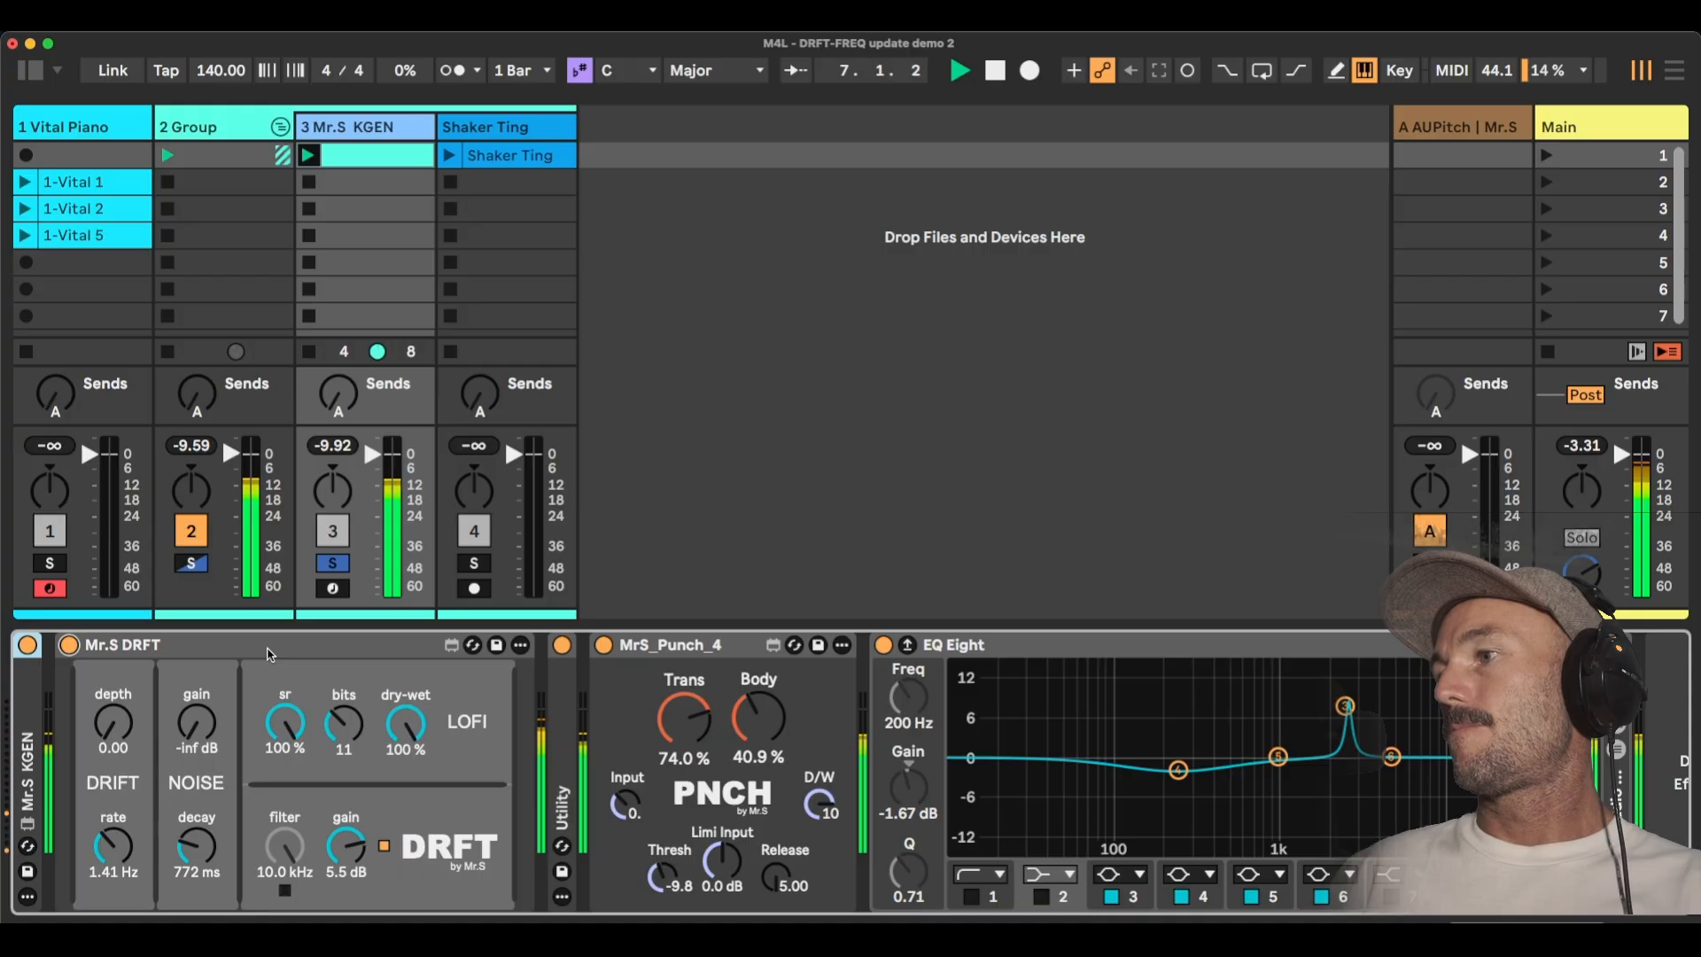
key("space")
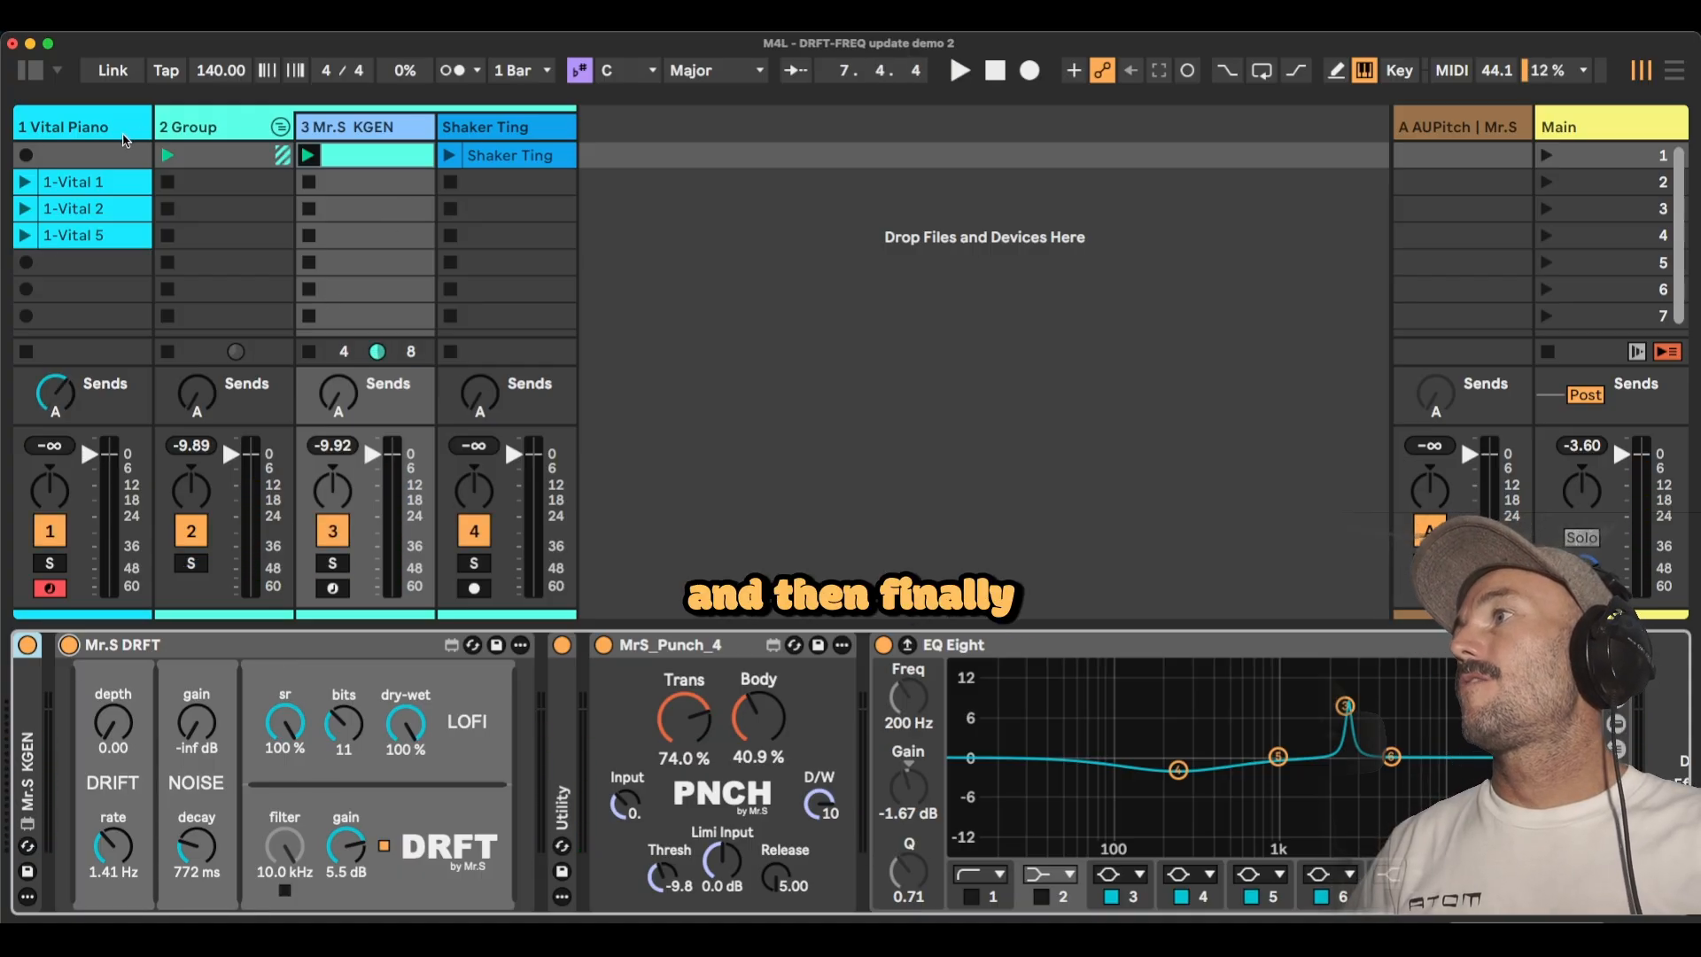
Select the Vital Piano track, turn its send A fully down, and launch the 1-Vital 5 clip.
left_click(61, 127)
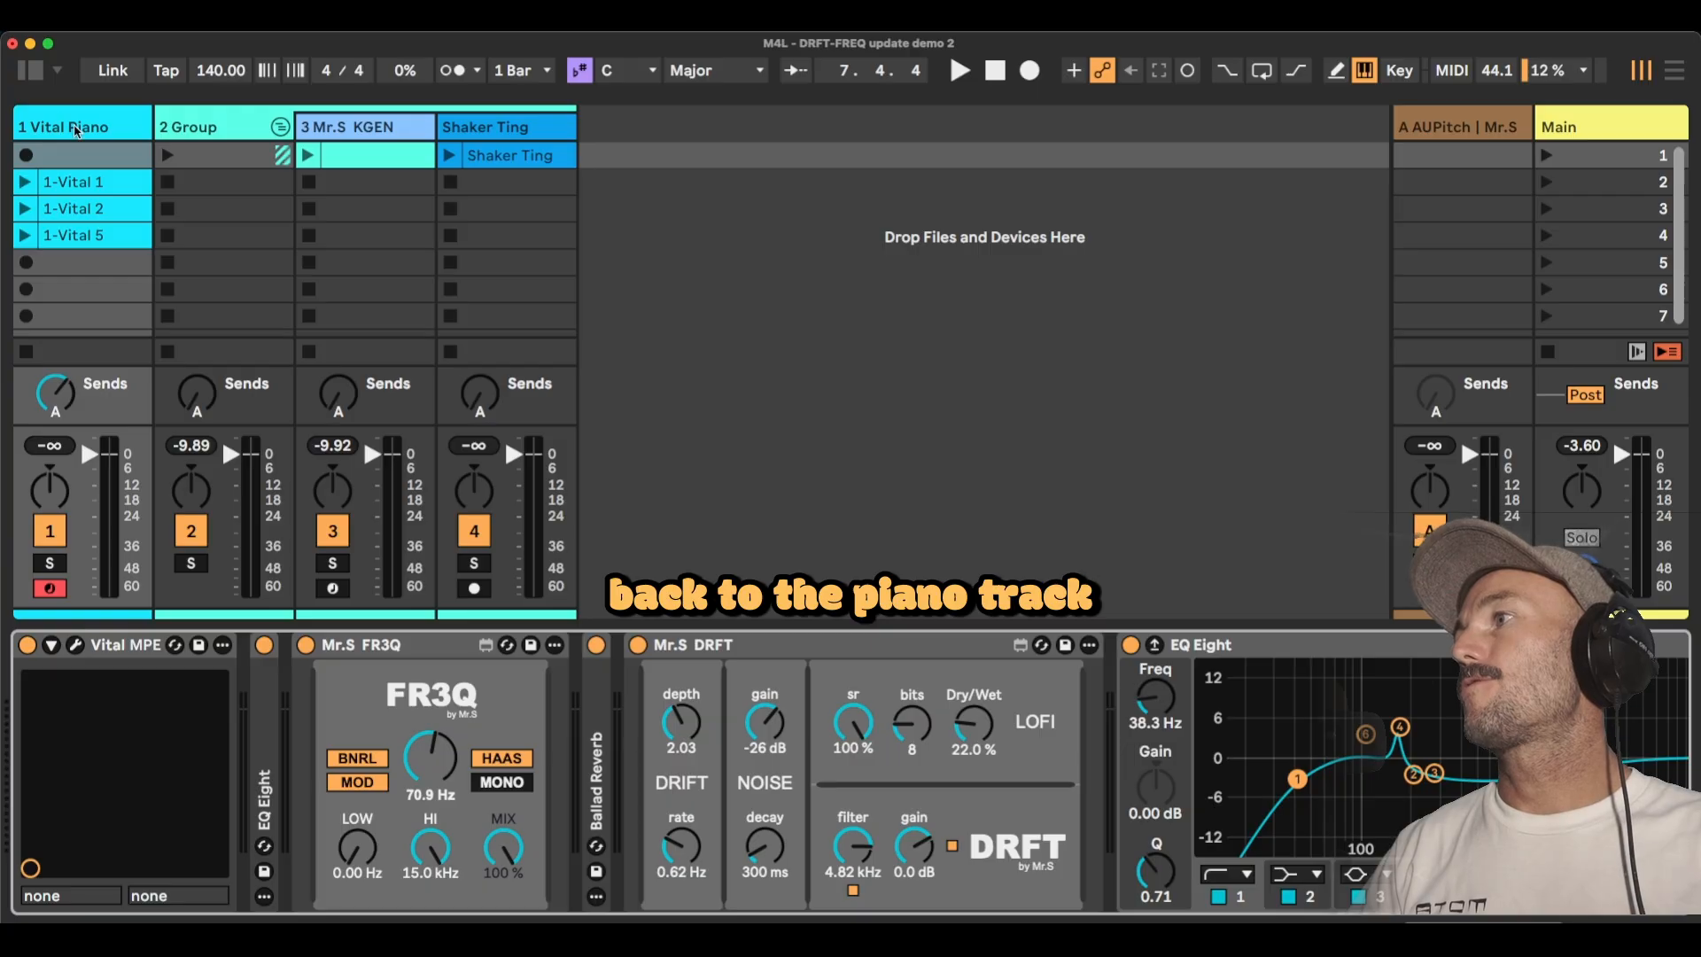
left_click(56, 396)
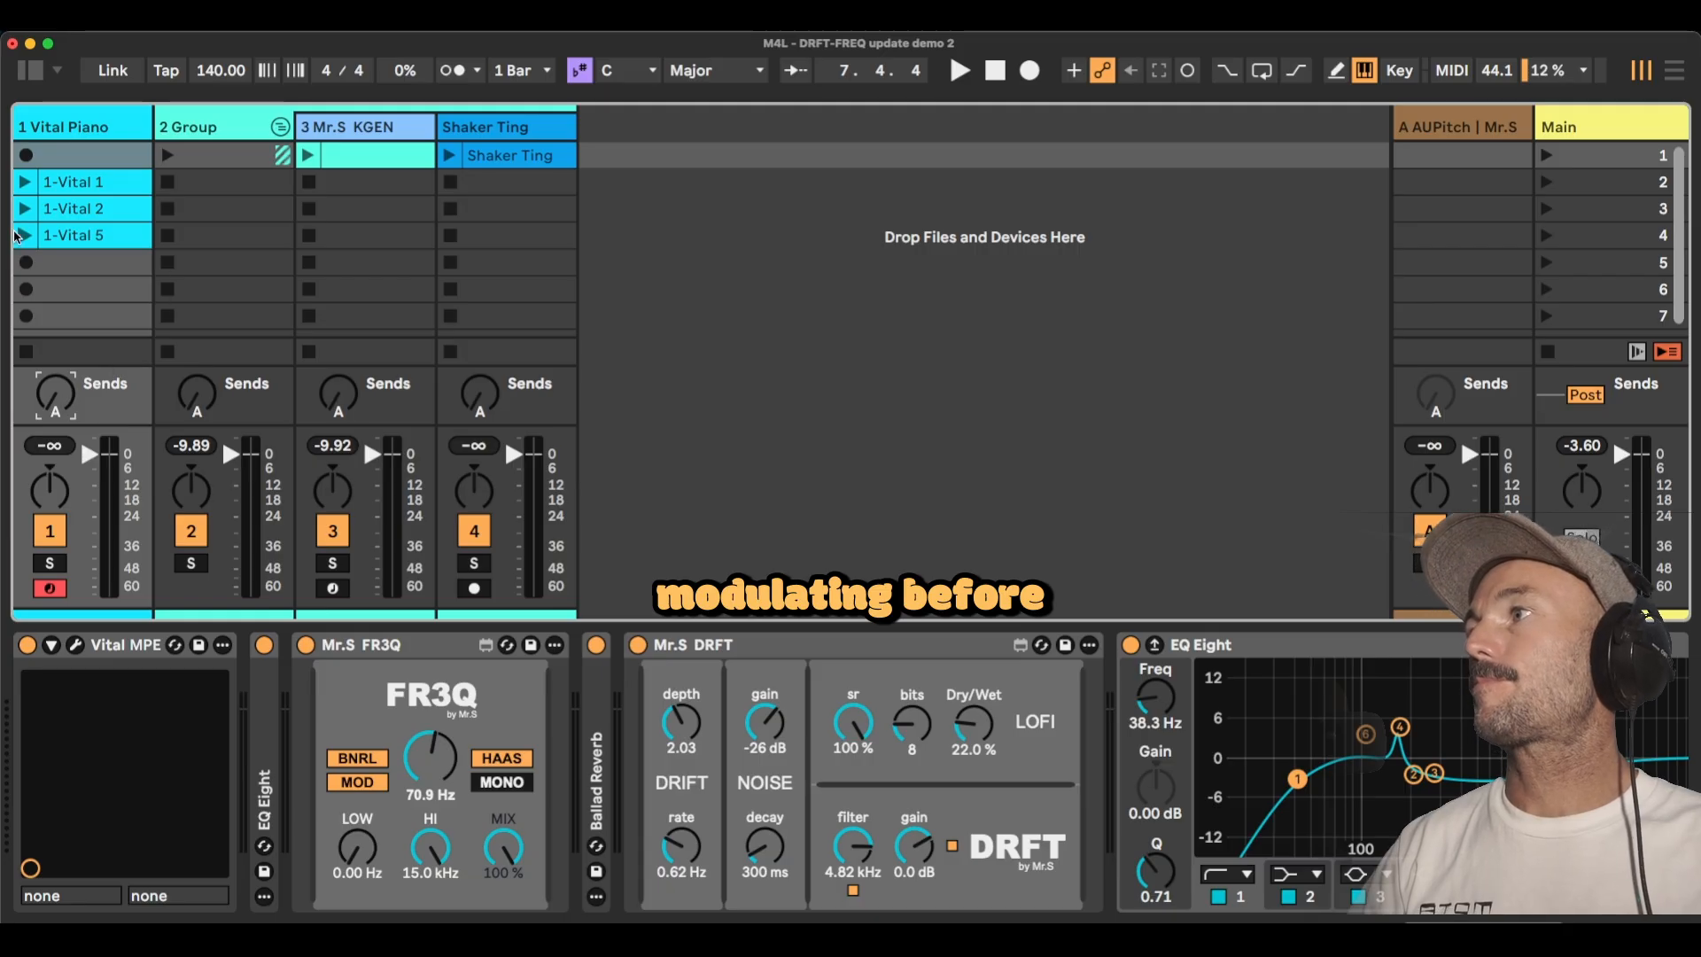
left_click(24, 235)
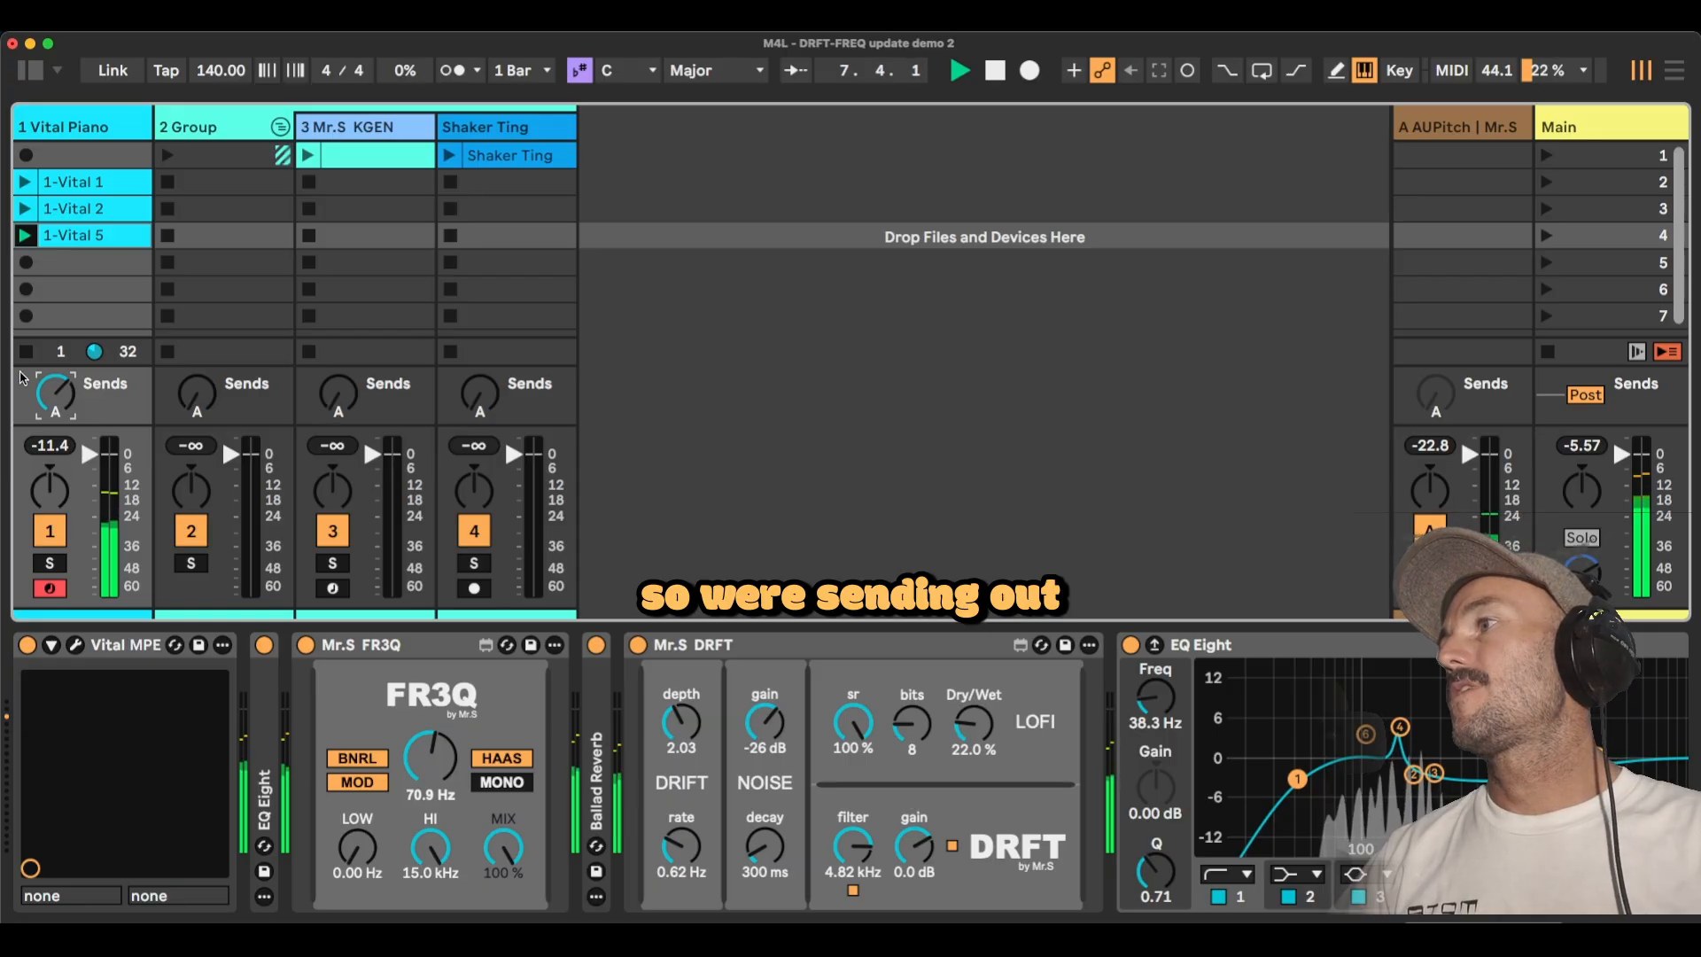
Select the AUPitch return track, view the AUPitch plug-in's pitch settings in its own window, and close it.
left_click(1453, 127)
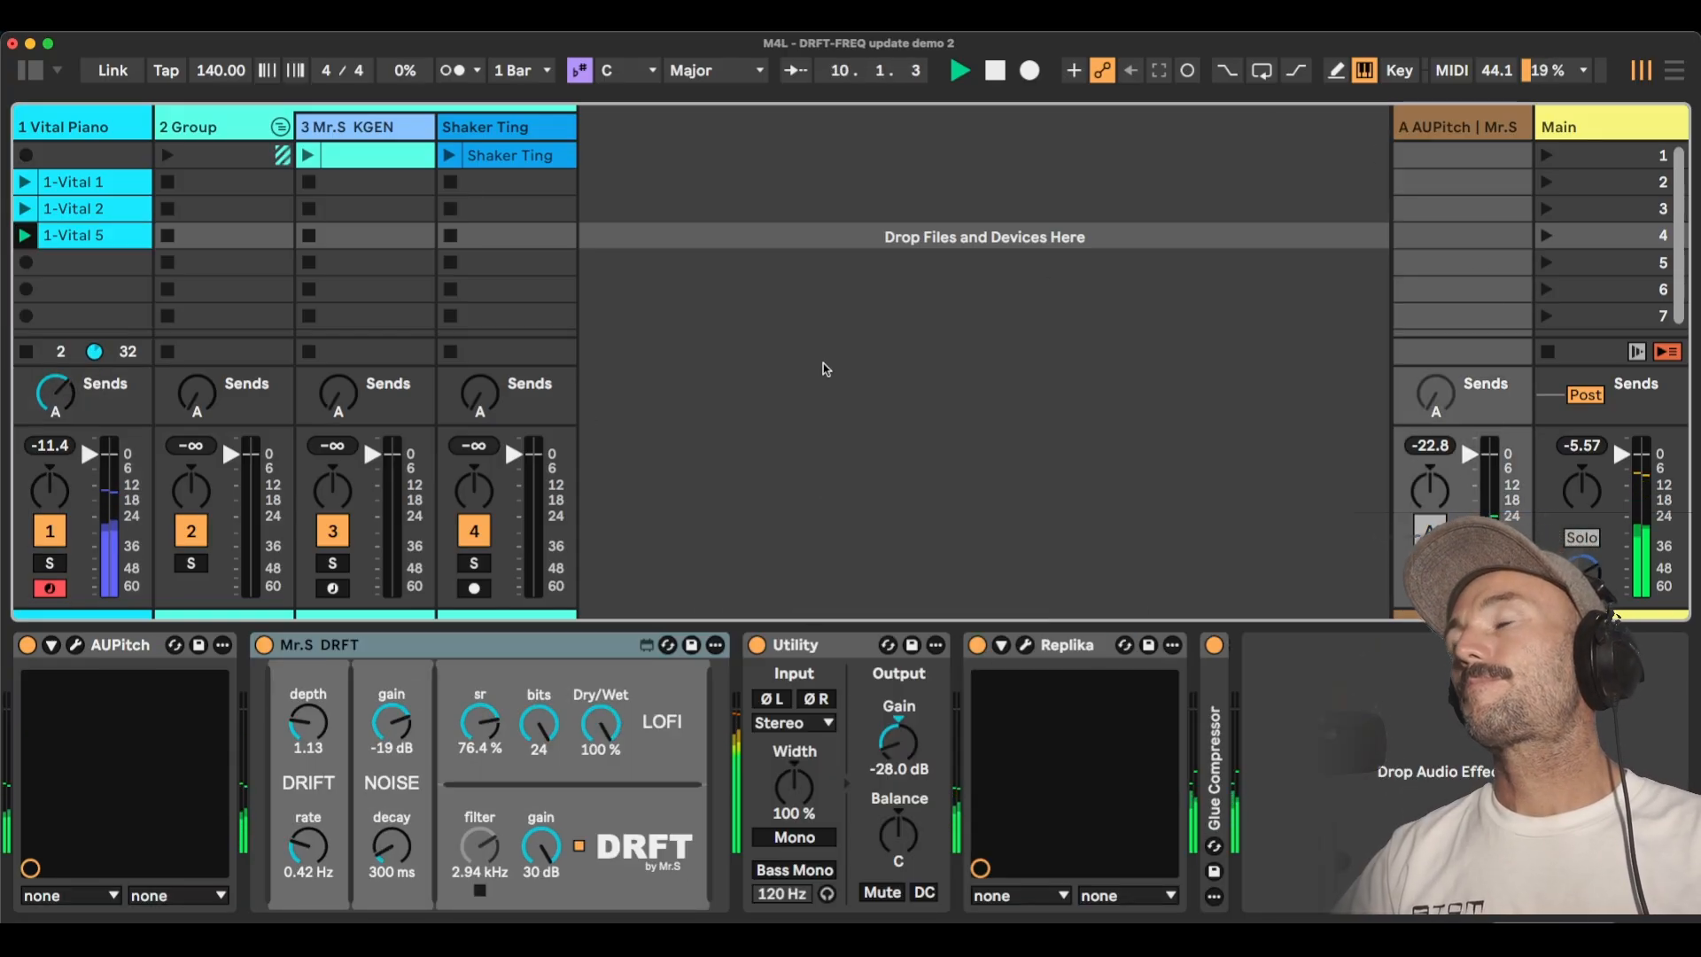
left_click(88, 646)
left_click(76, 646)
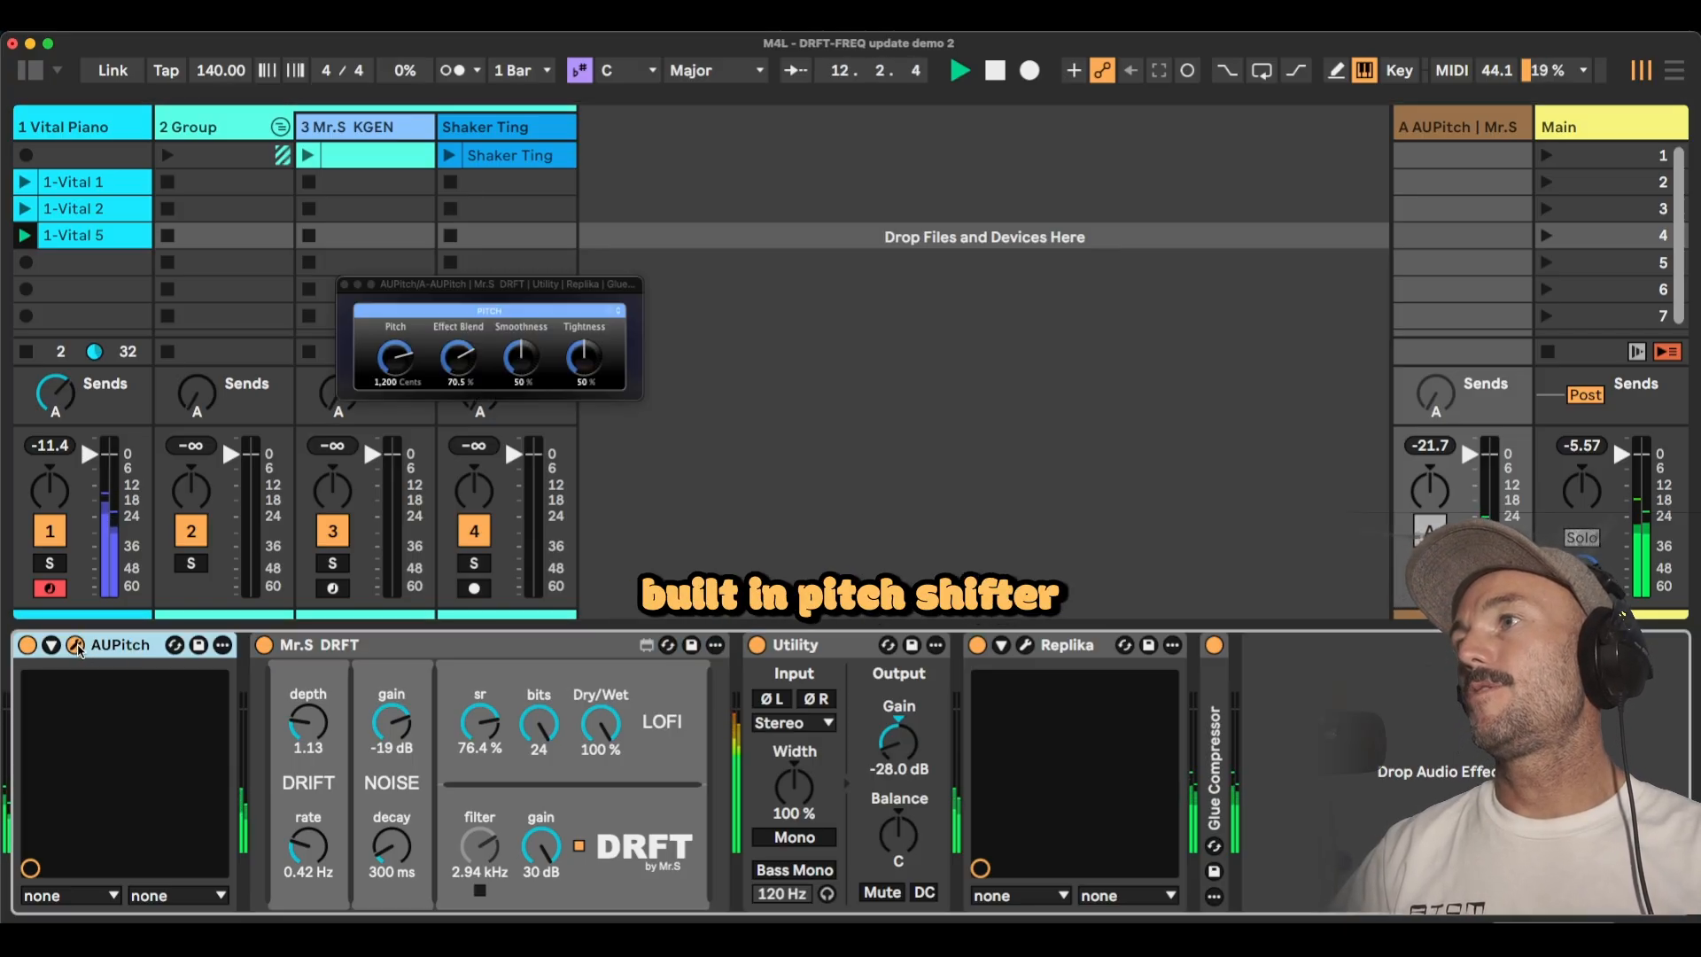
left_click(345, 285)
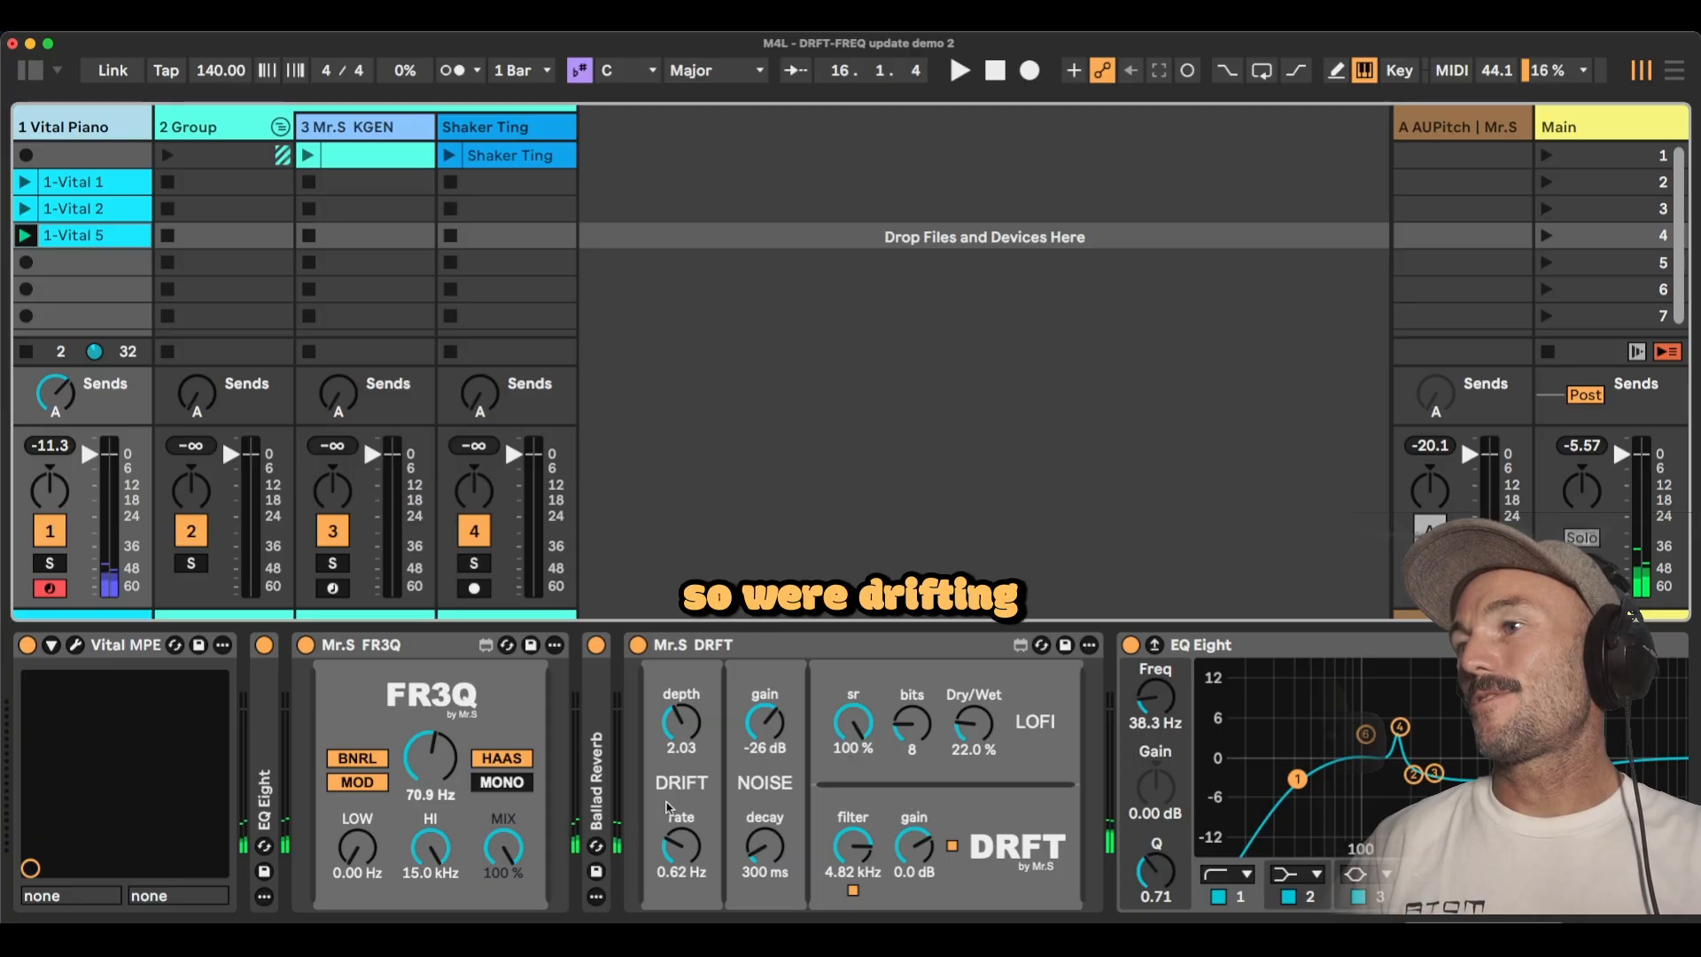
With the AUPitch return track shown, try different levels of the Vital Piano's send A during playback, and stop.
left_click(1426, 135)
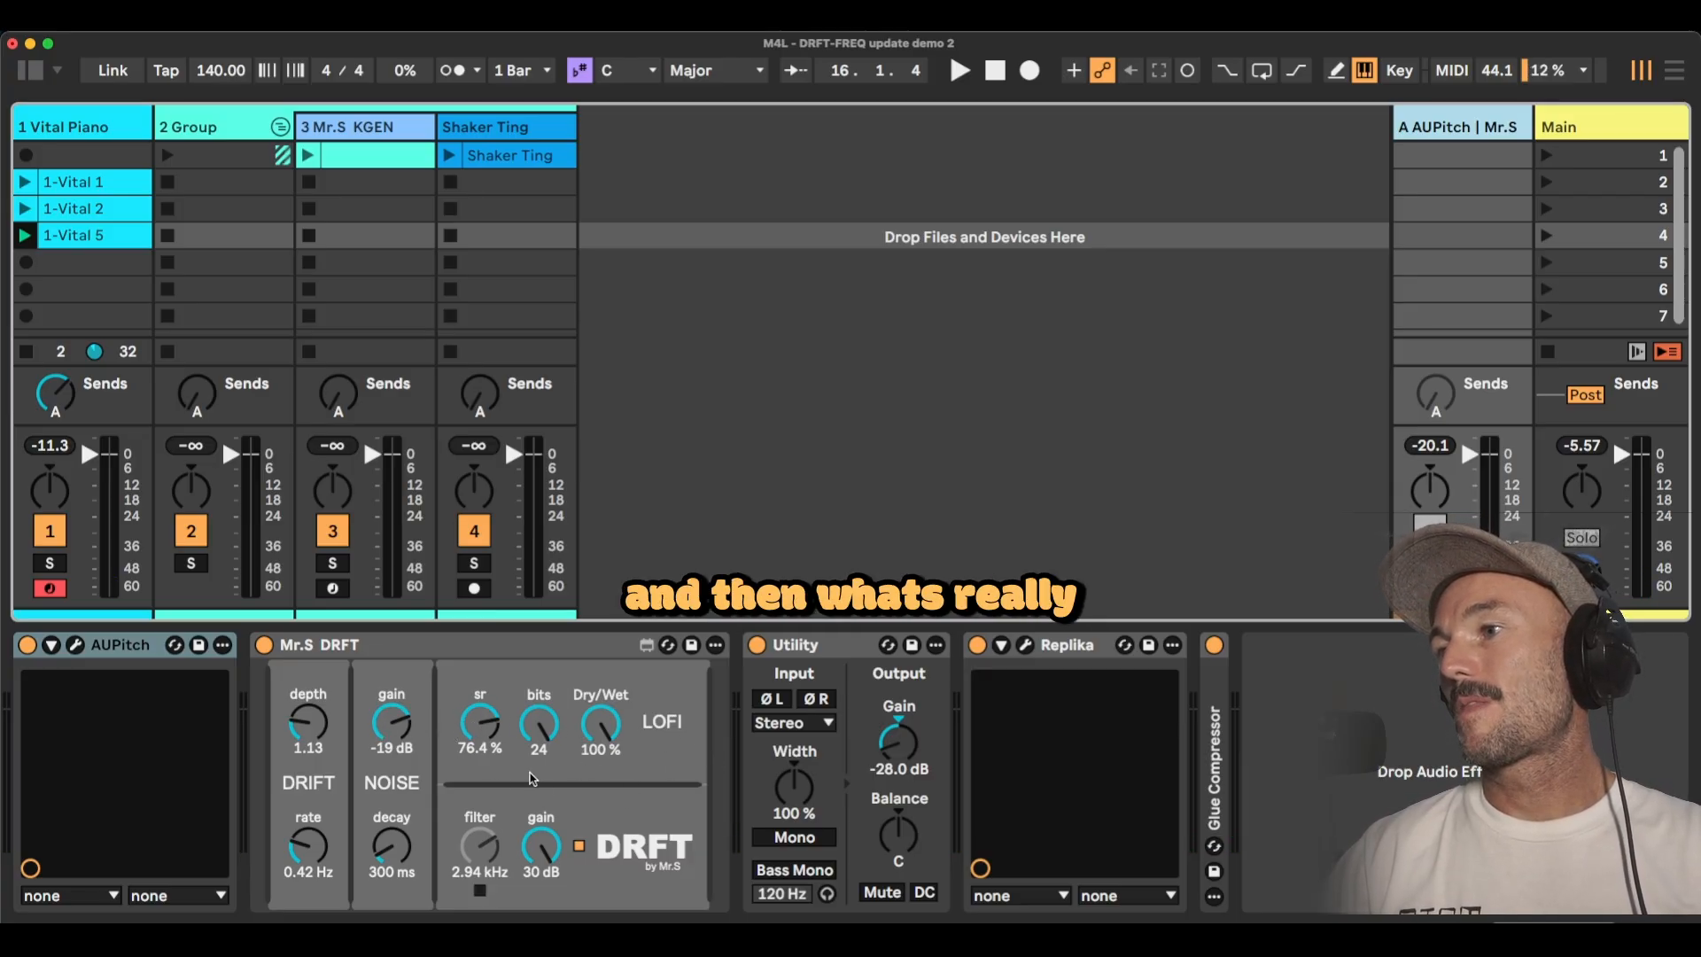
left_click(64, 398)
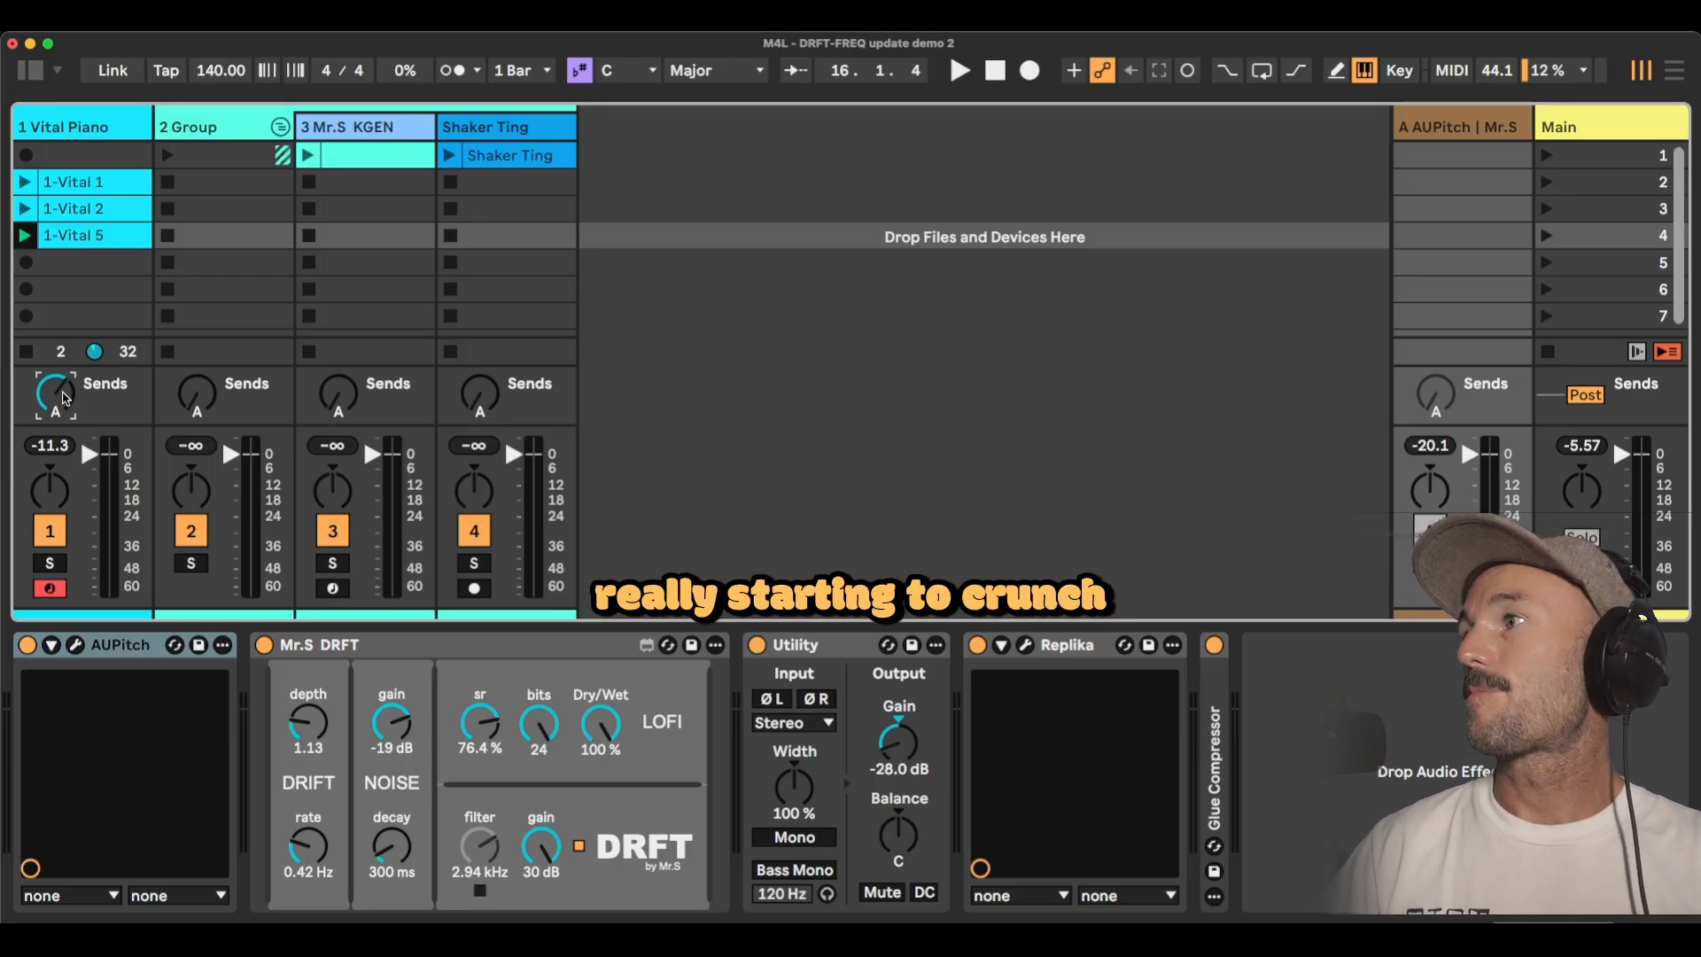
key("space")
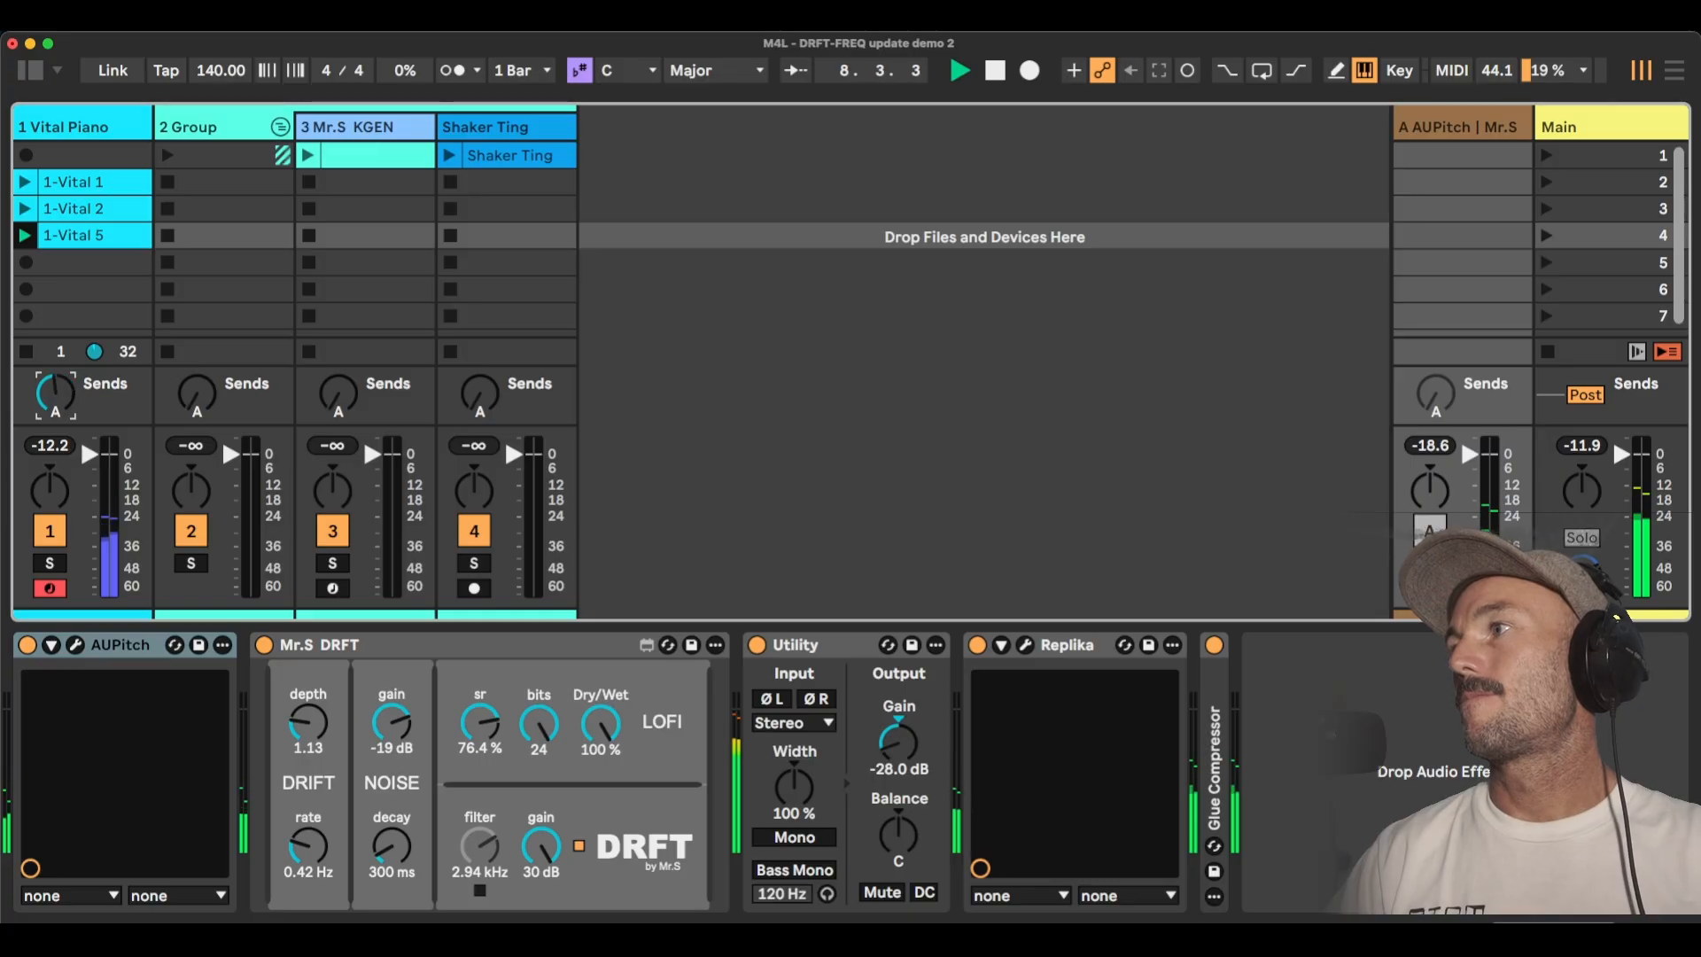
key("space")
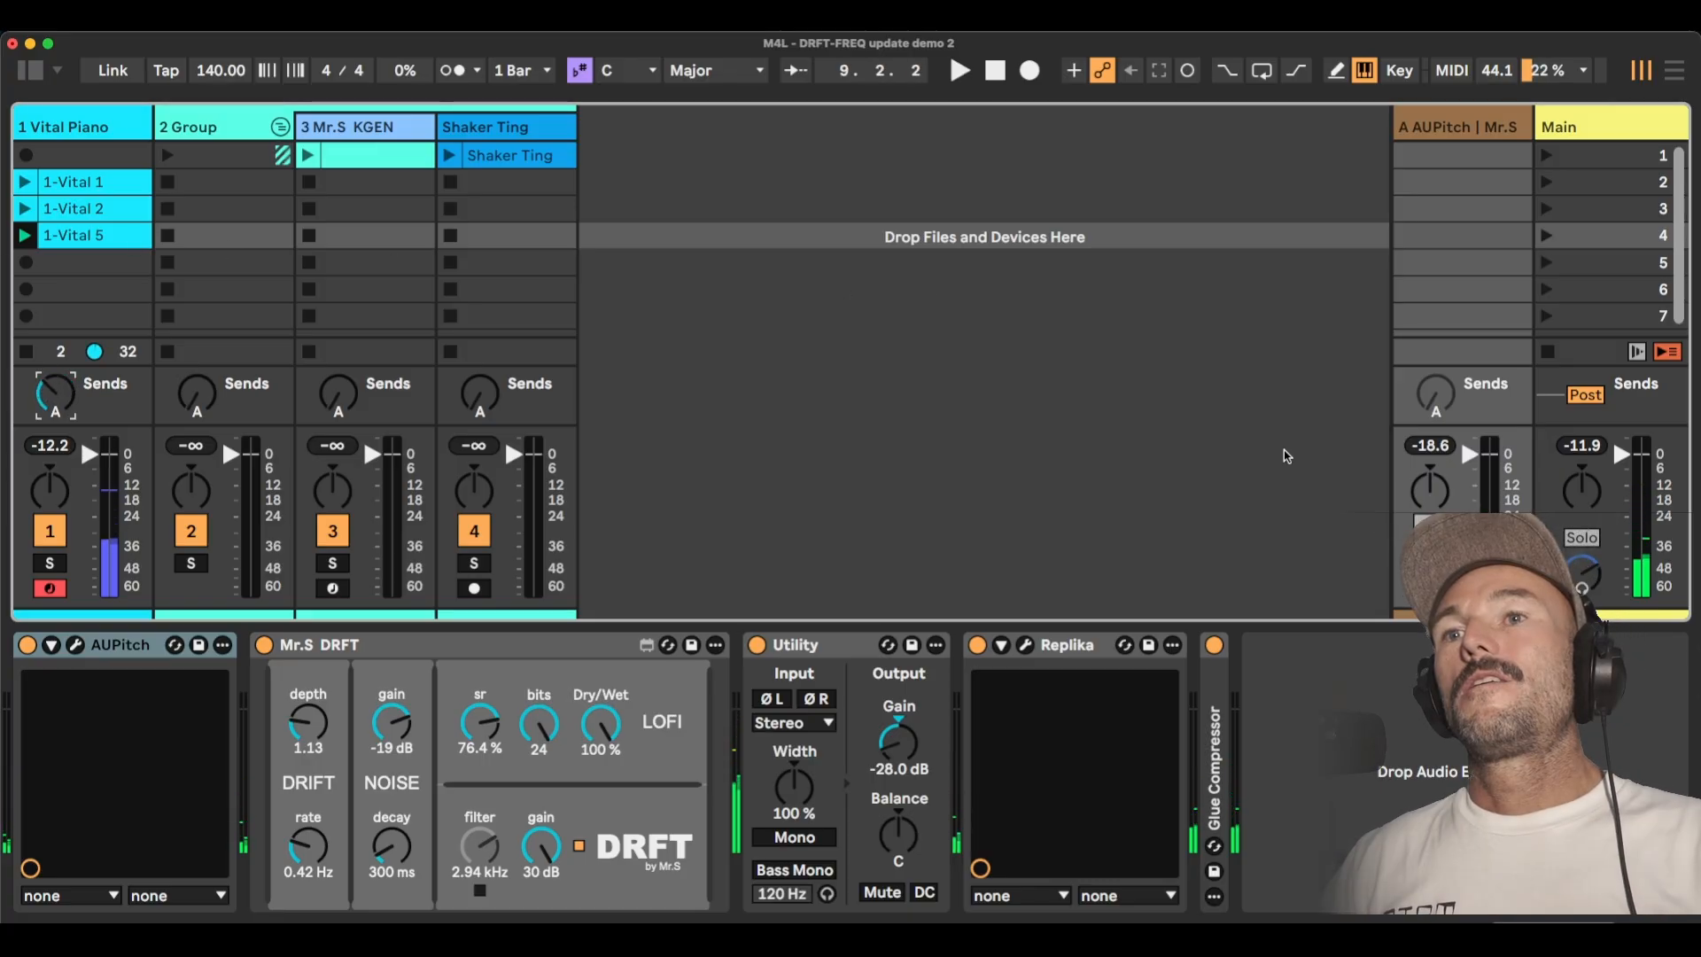
Show the Vital Piano track's device chain and select its Mr.S DRFT device.
left_click(95, 130)
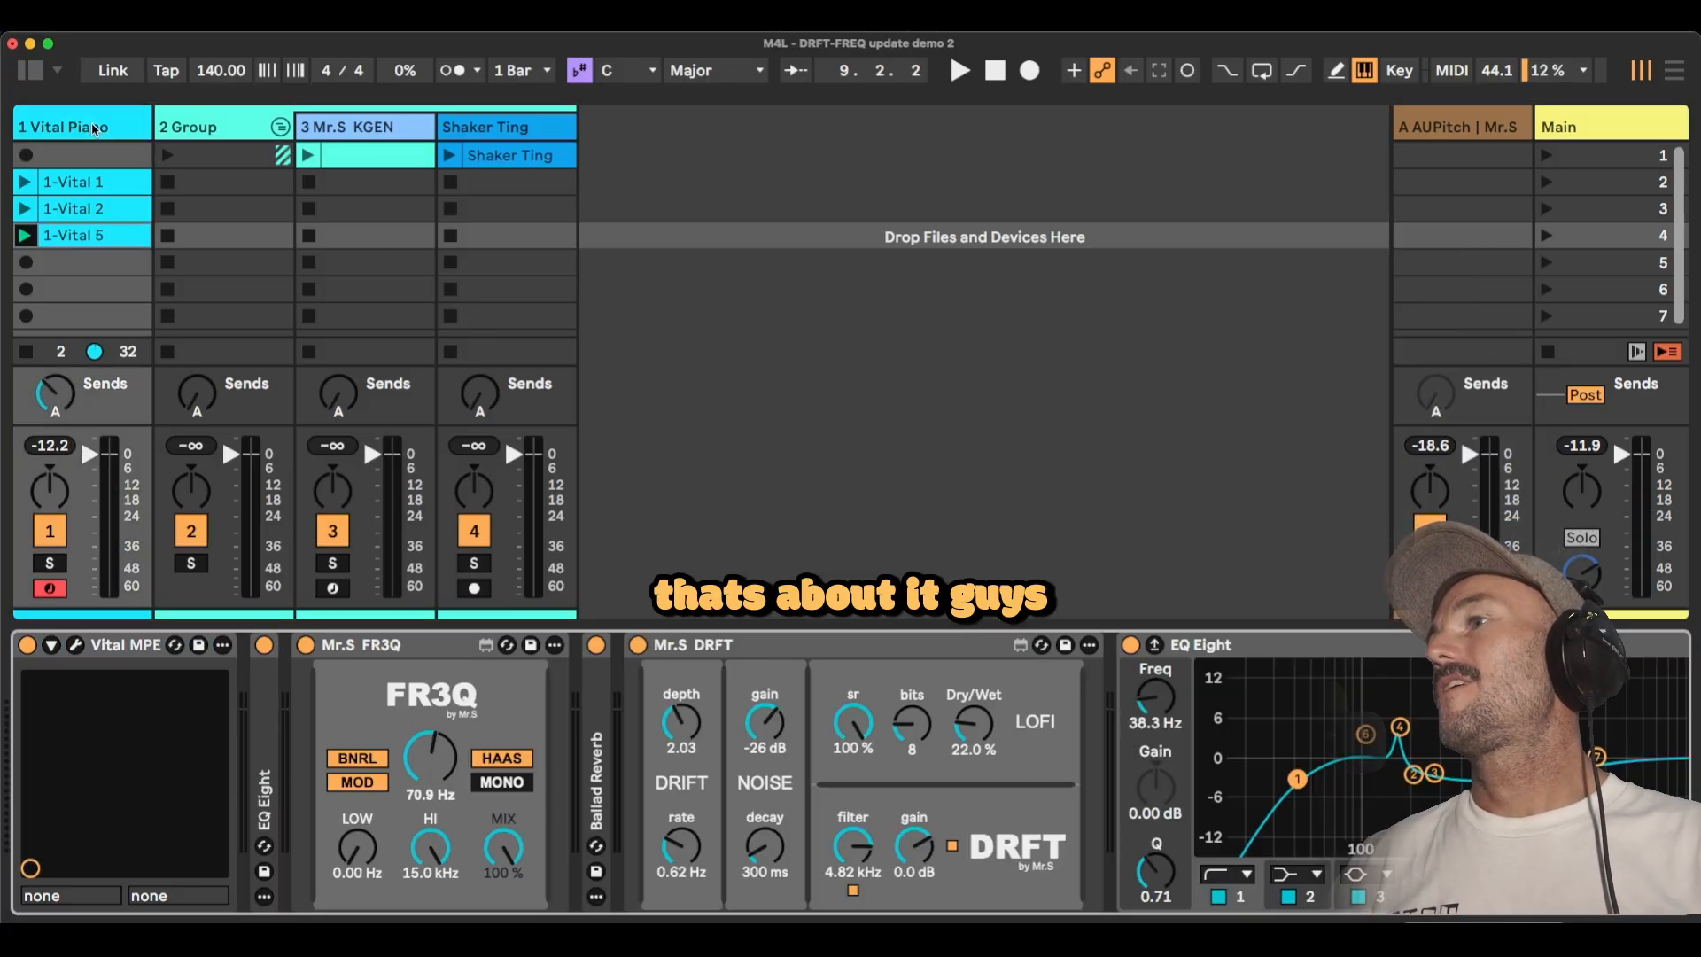
left_click(826, 675)
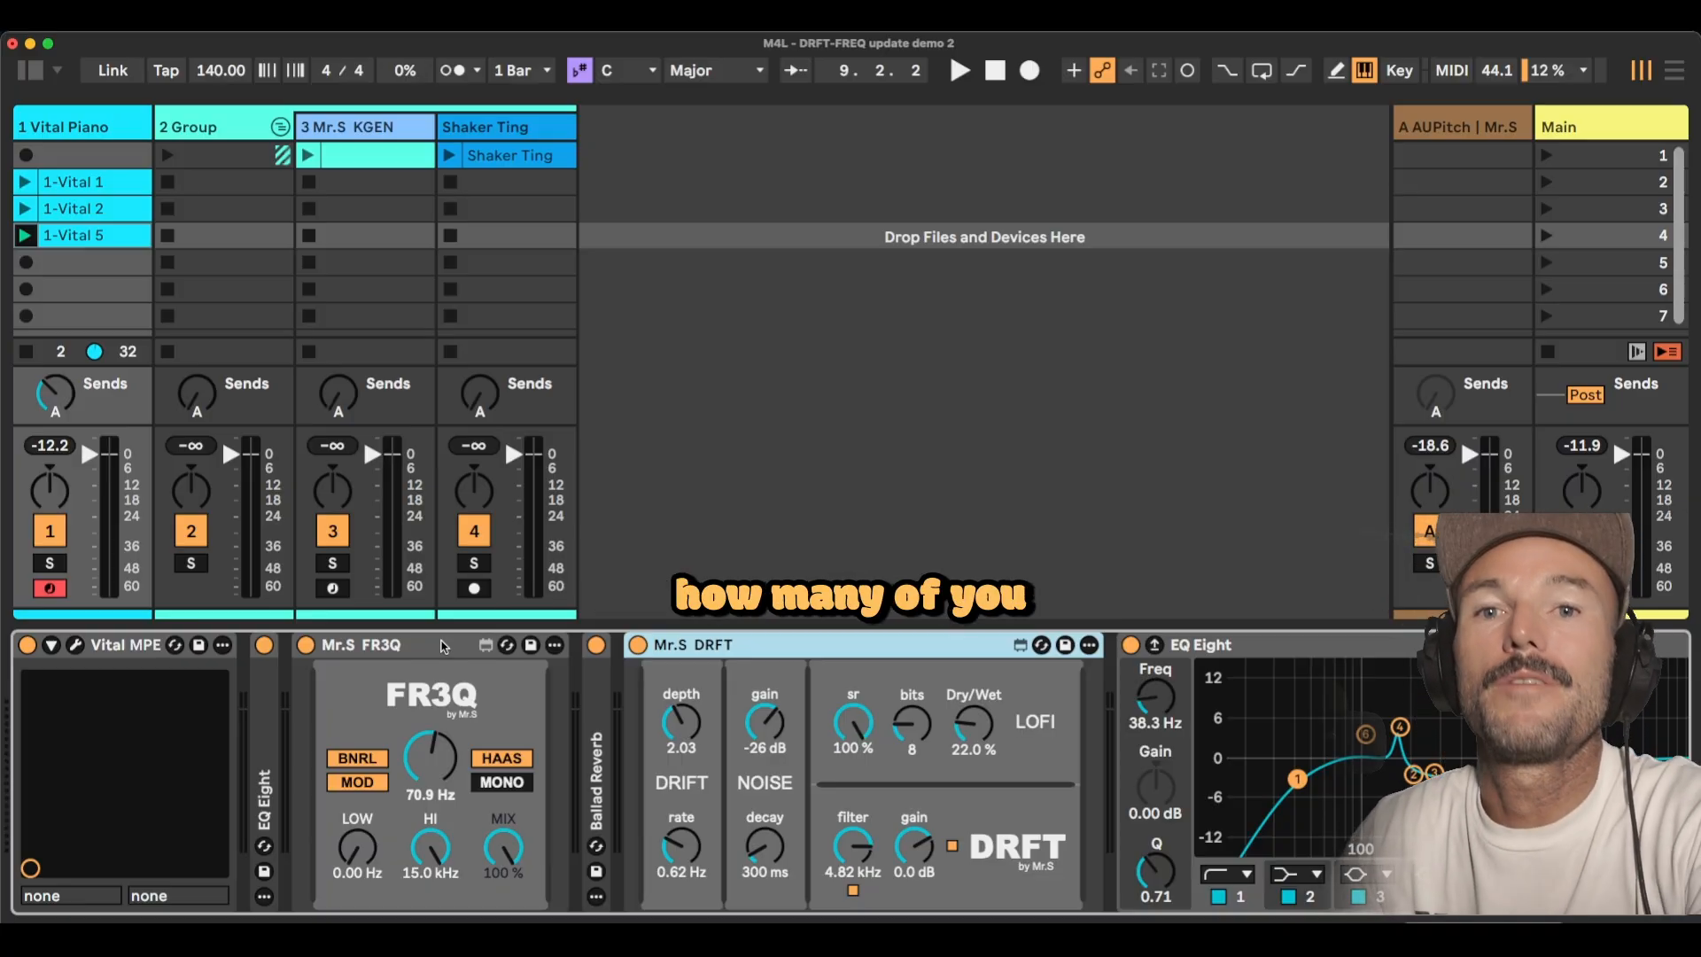
Start playback with the Vital Piano track selected and raise its send A.
left_click(73, 131)
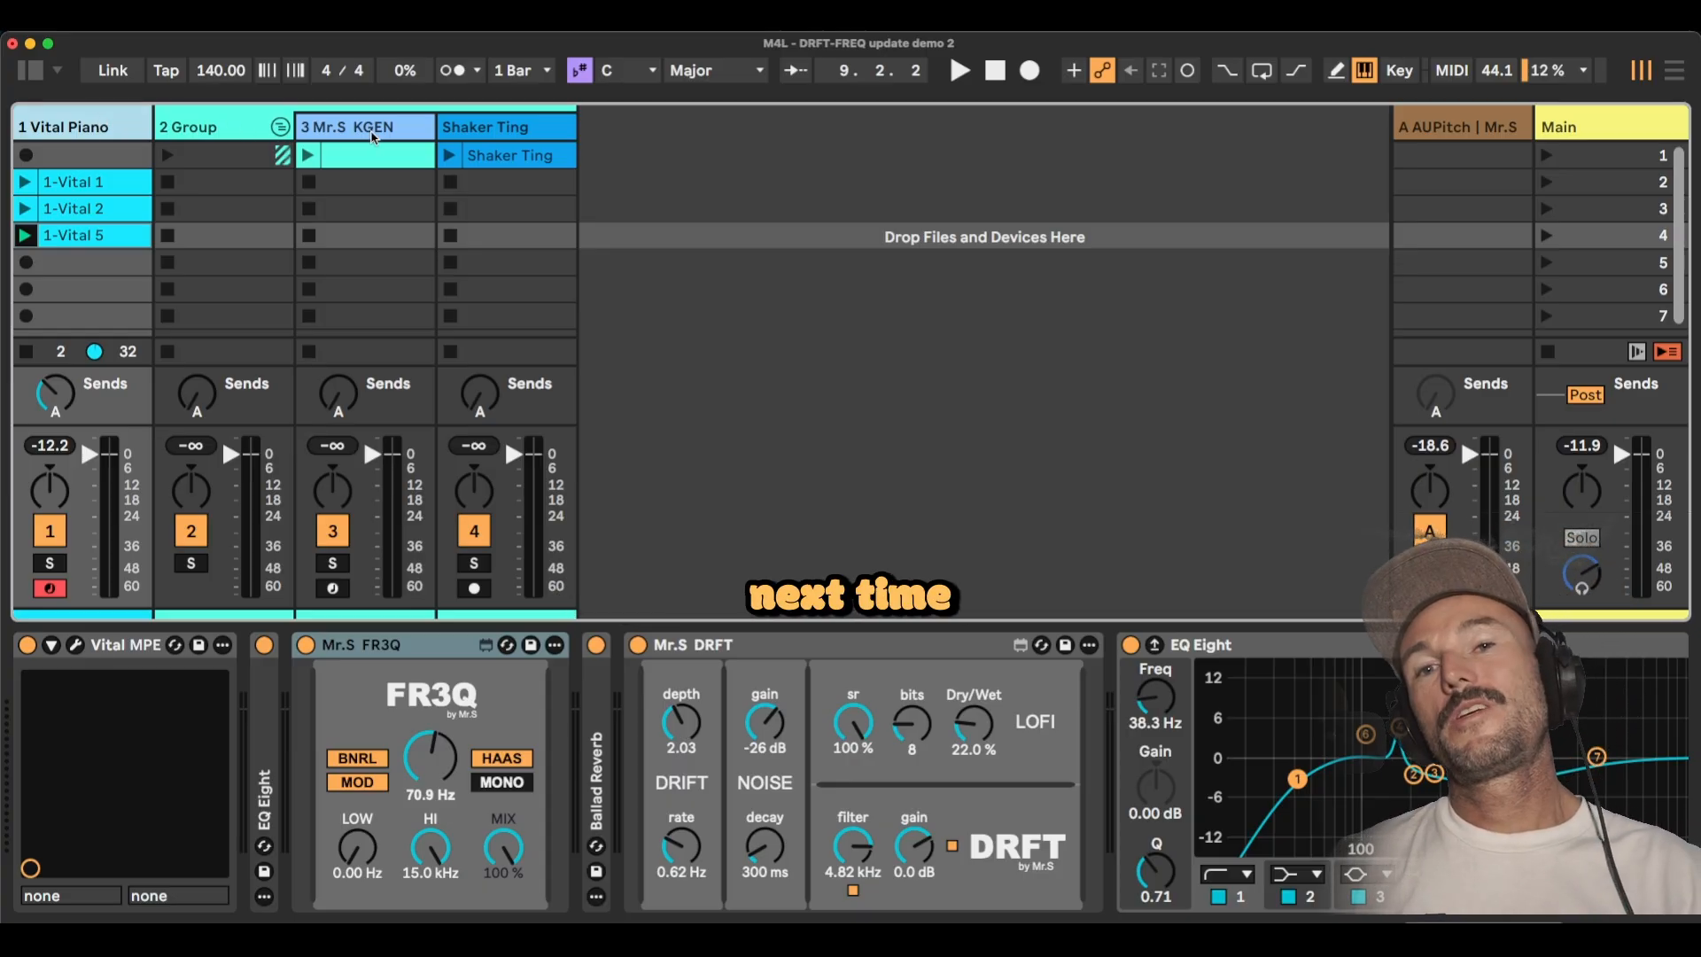
key("space")
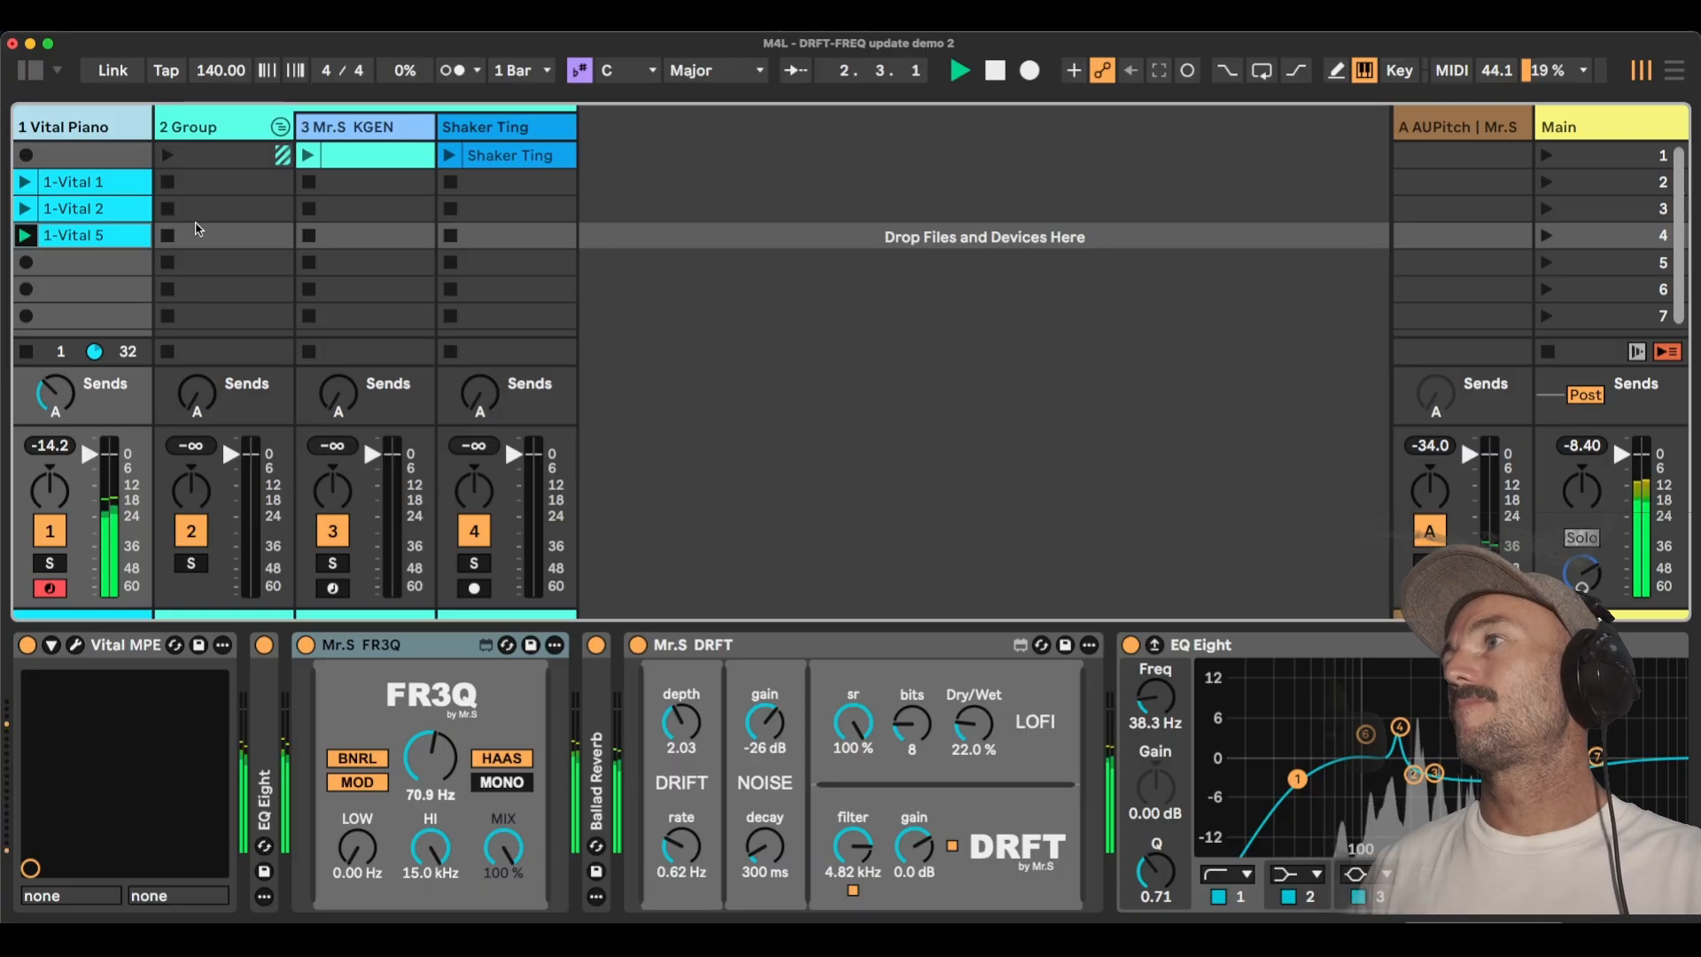
left_click(57, 395)
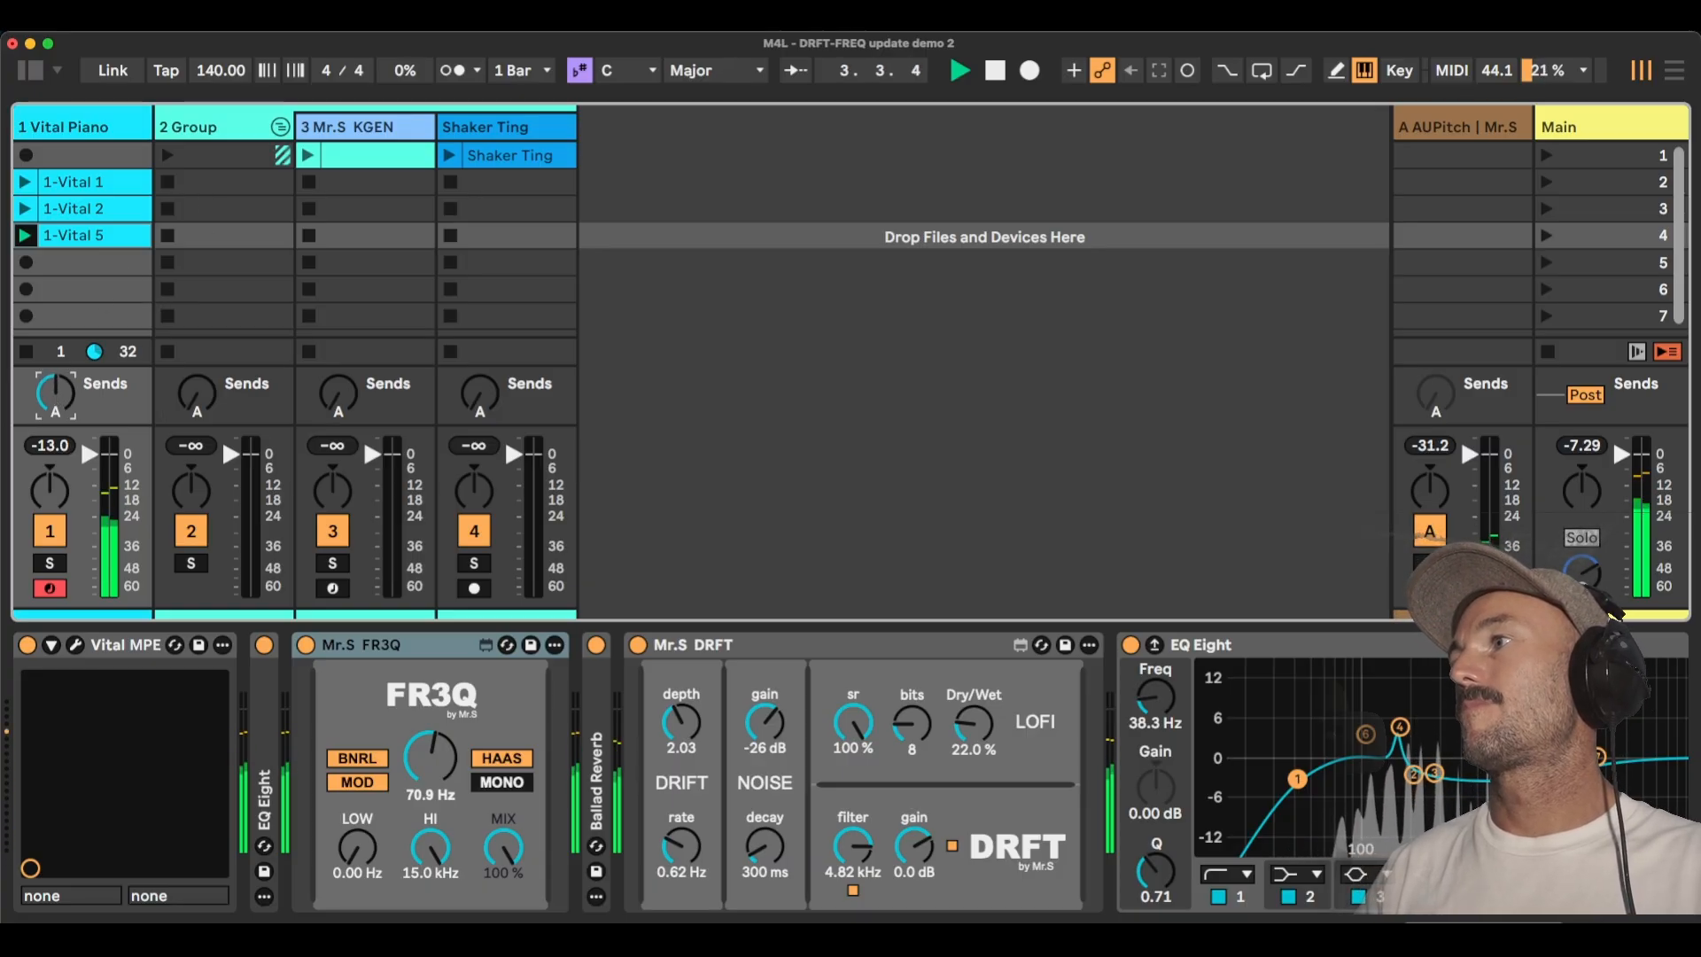
Launch the Group's first clip slot alongside the piano and lower the Vital Piano's send A.
left_click(167, 156)
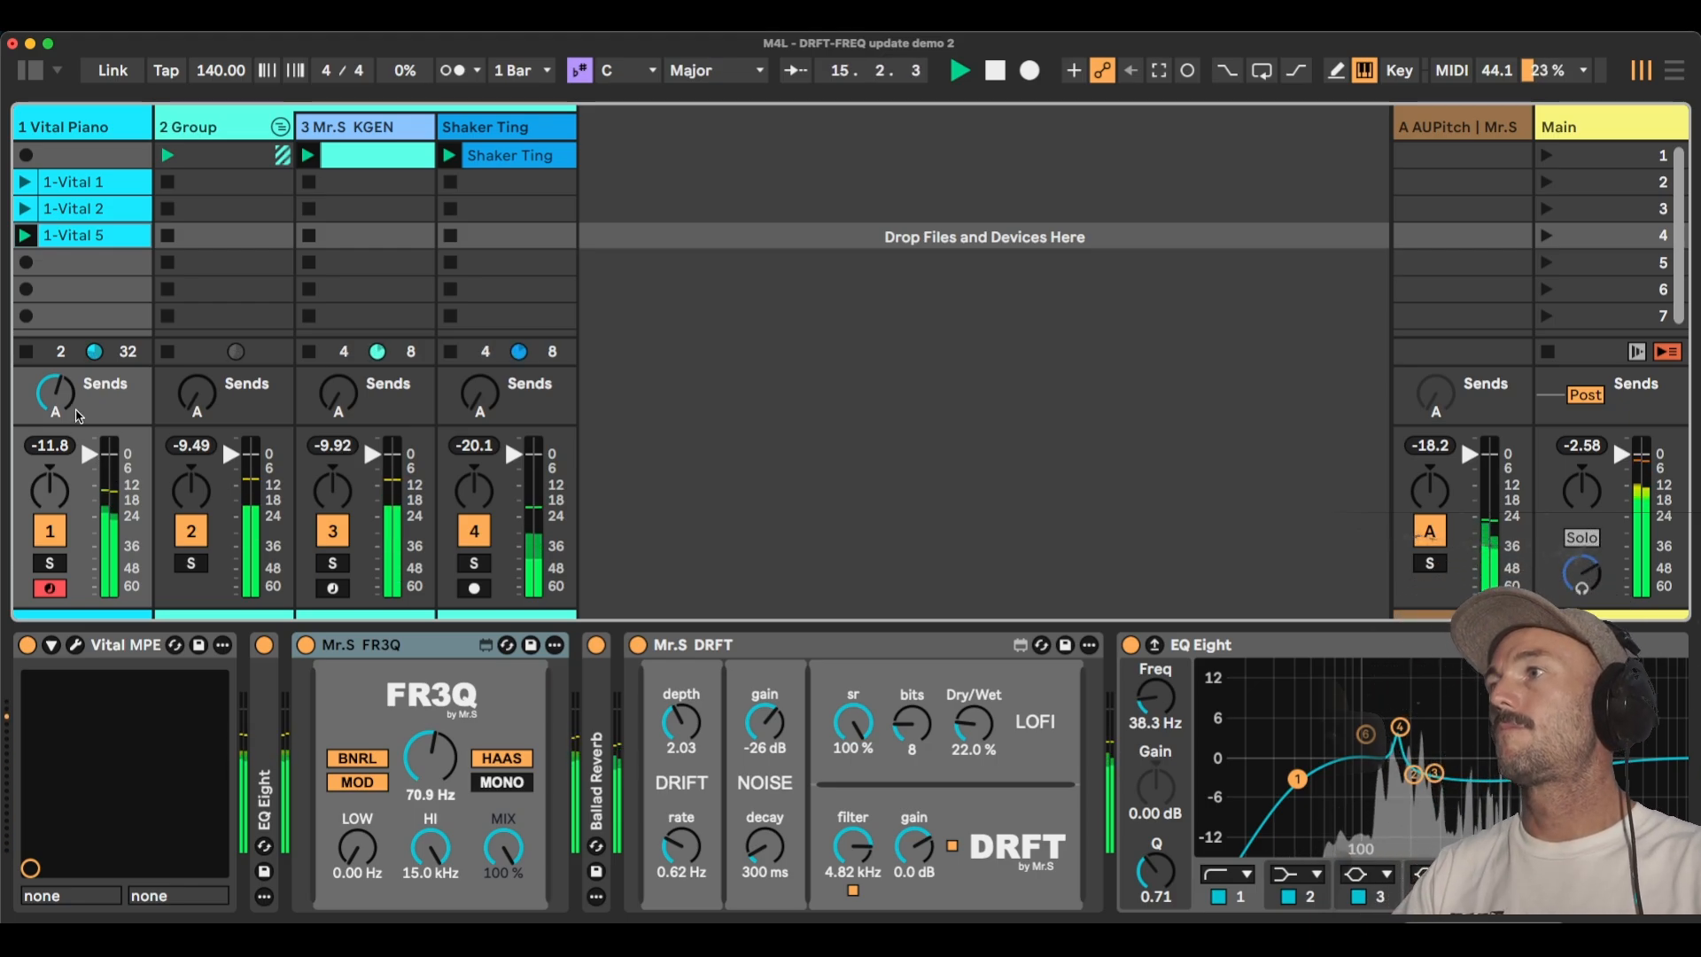
left_click_drag(64, 394, 64, 411)
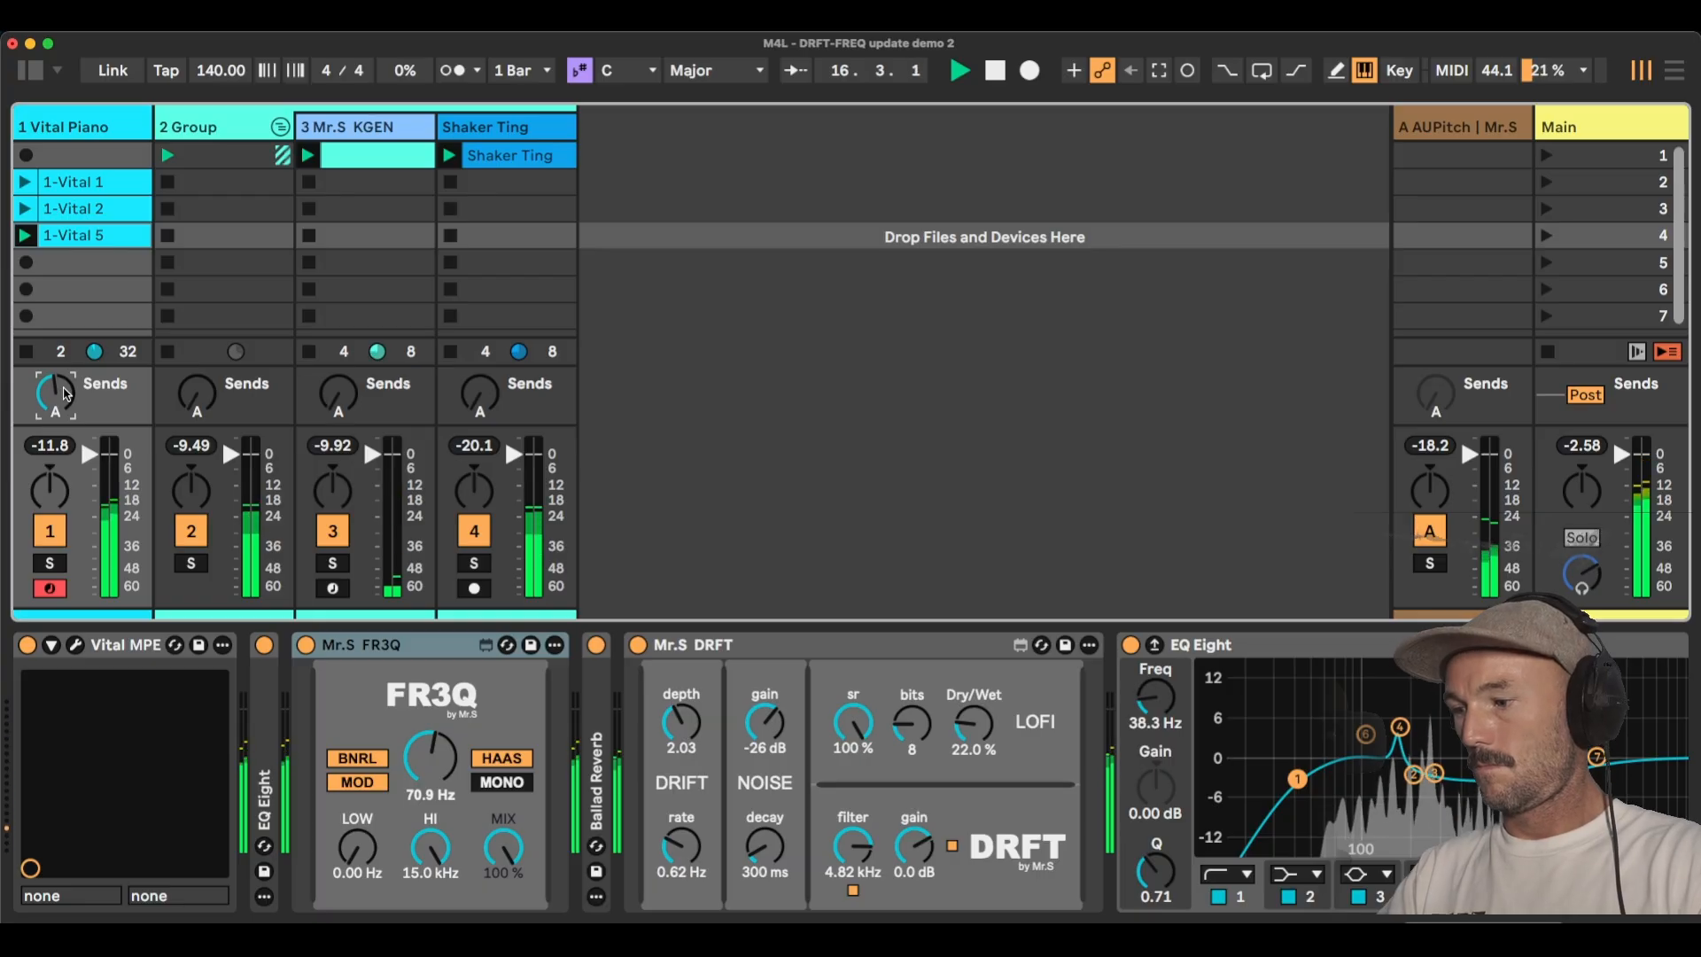